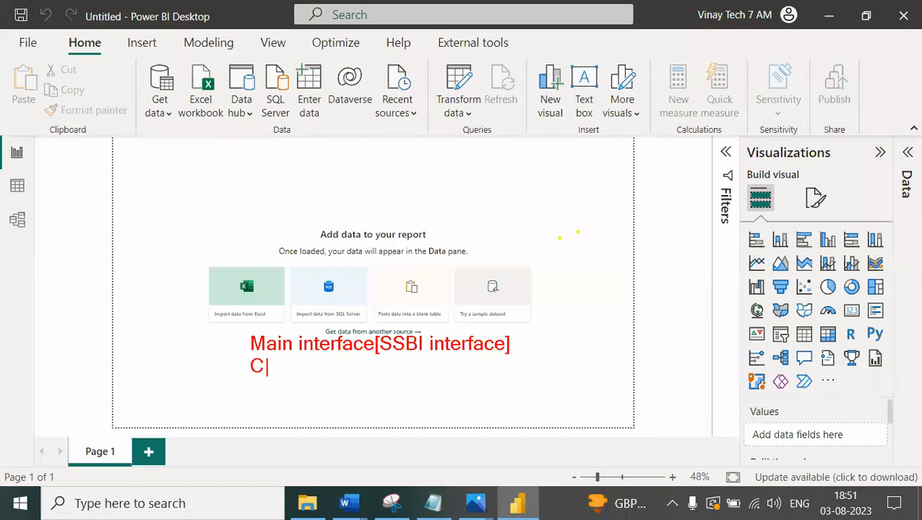
- Finish the second red annotation line so it reads "Color blind friendly interface"
{"action": "type", "text": "r bli"}
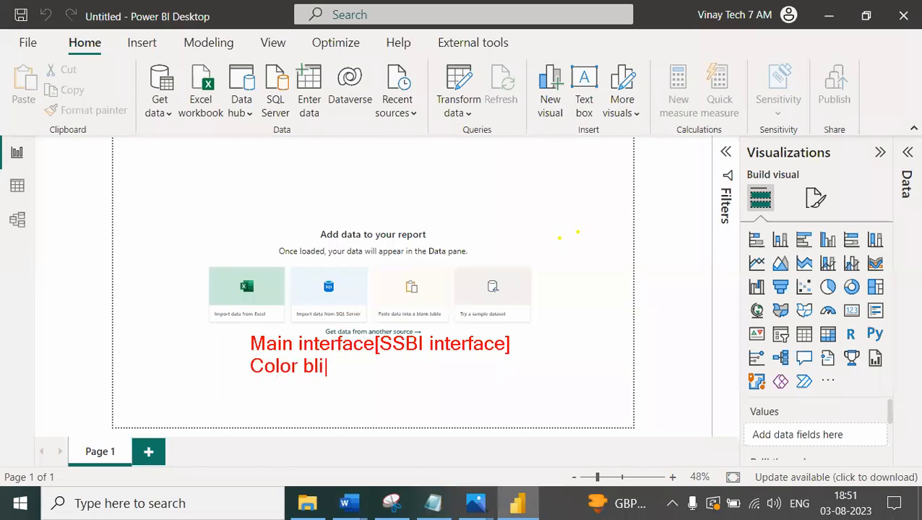
{"action": "type", "text": "nd frien"}
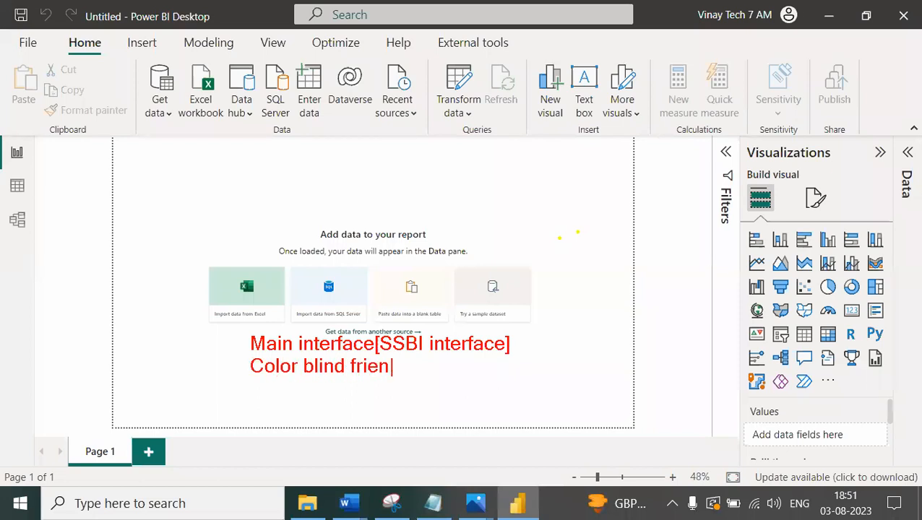
{"action": "type", "text": "dly interafce"}
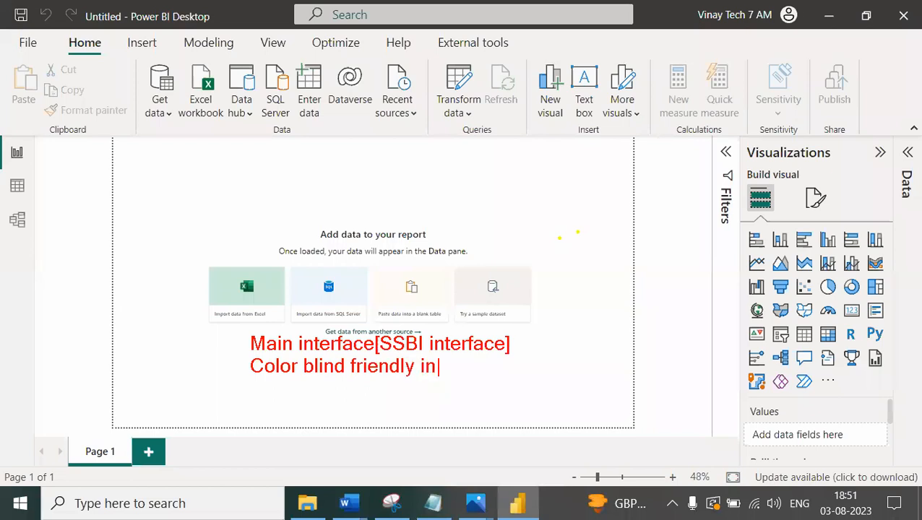
{"action": "key", "text": "BackSpace"}
{"action": "key", "text": "BackSpace"}
{"action": "key", "text": "BackSpace"}
{"action": "key", "text": "BackSpace"}
{"action": "type", "text": "face"}
{"action": "key", "text": "Return"}
- Add the annotation line "[color blind people can work on]" below the color blind friendly interface note and finish that text
{"action": "type", "text": "["}
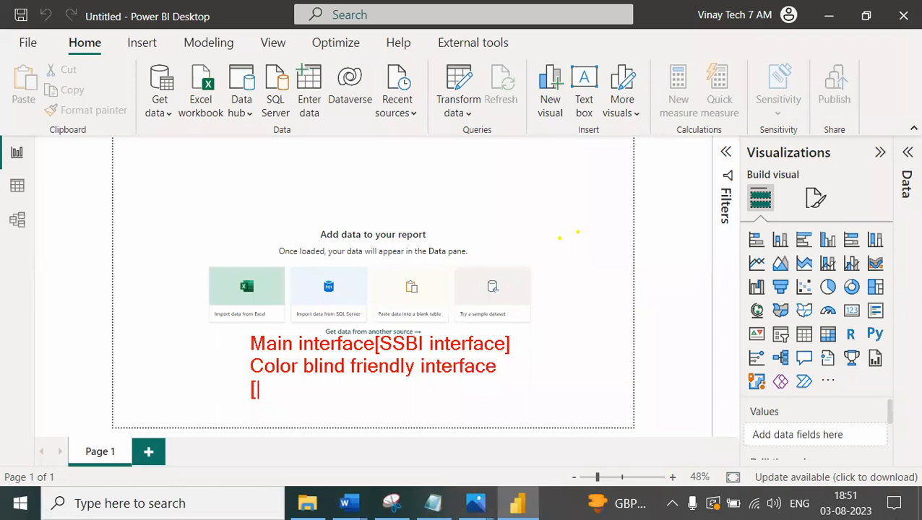
{"action": "type", "text": "color blind "}
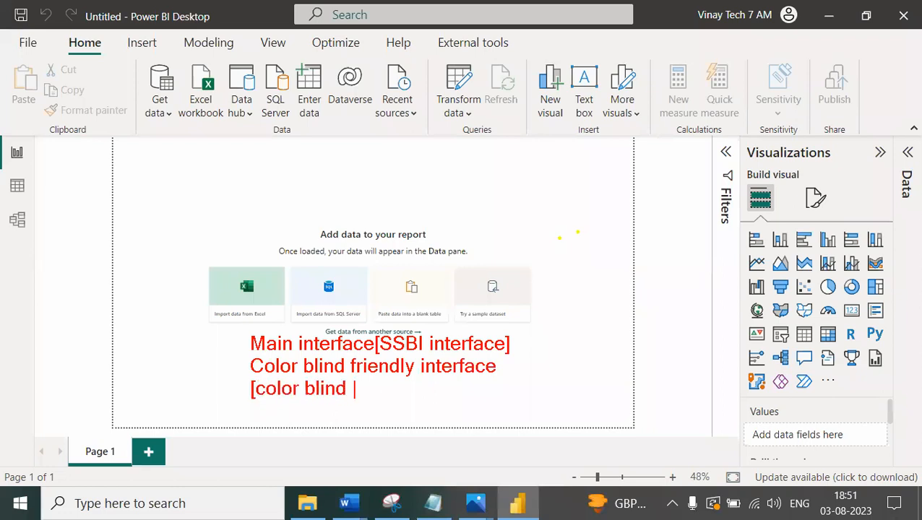
{"action": "type", "text": "people can work on]"}
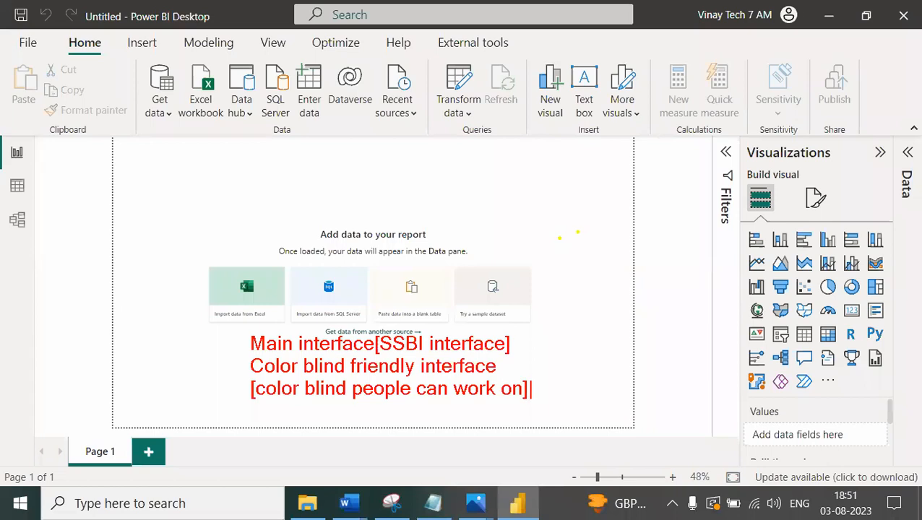
{"action": "key", "text": "Return"}
{"action": "key", "text": "Escape"}
- Write the red workflow annotation "Data-->Extract->Transform->Model->Secure->Visualize->BI Data" beneath the existing notes
{"action": "type", "text": "tDa"}
{"action": "type", "text": "ta"}
{"action": "type", "text": "-->"}
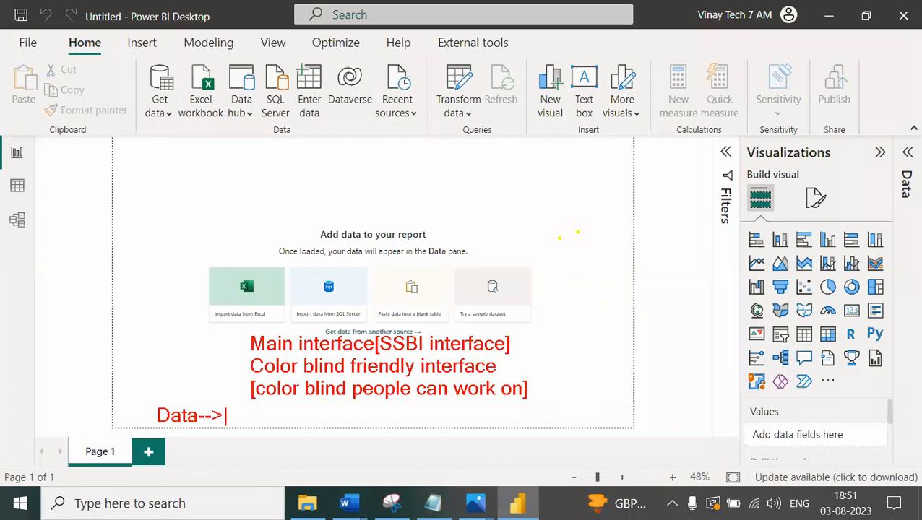
{"action": "type", "text": "Extract"}
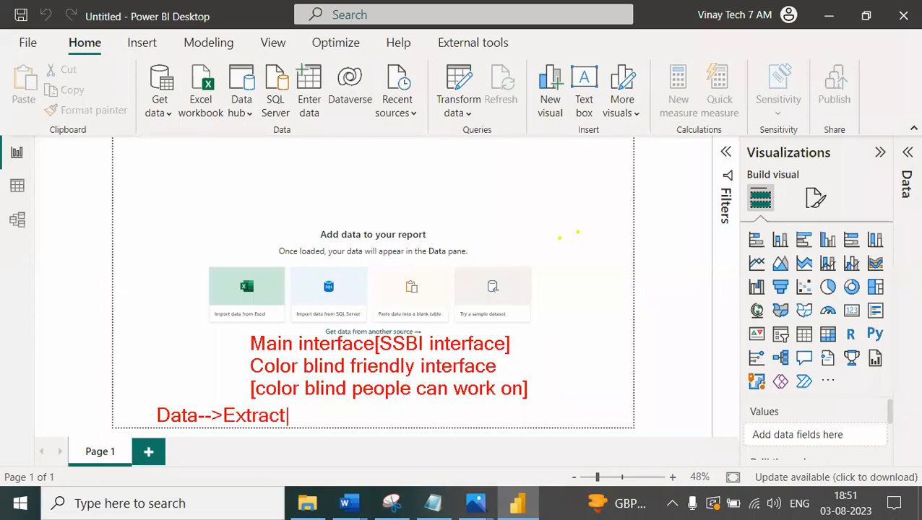
{"action": "type", "text": "->Trans"}
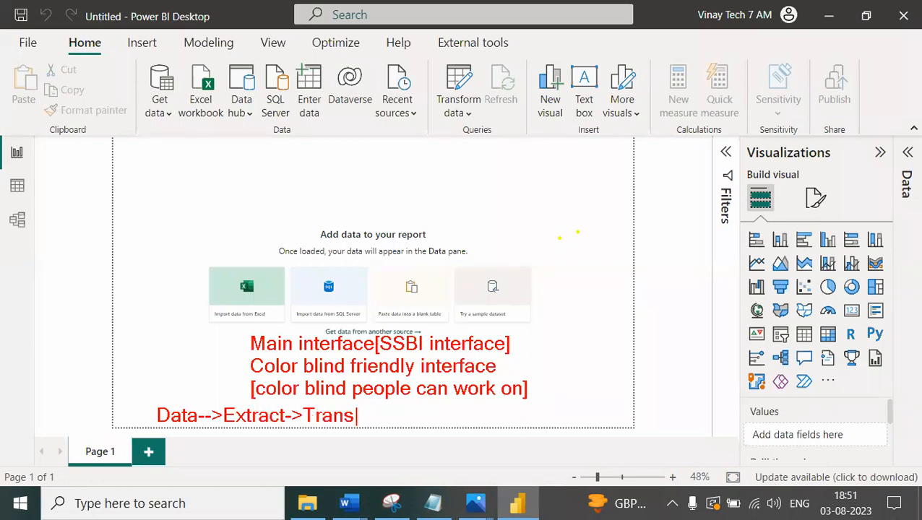
{"action": "type", "text": "form->"}
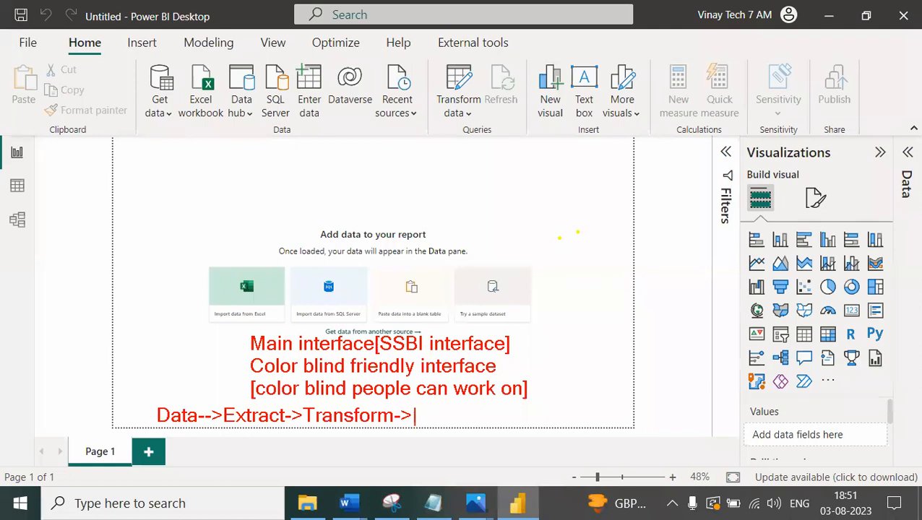
{"action": "type", "text": "Model->Secure"}
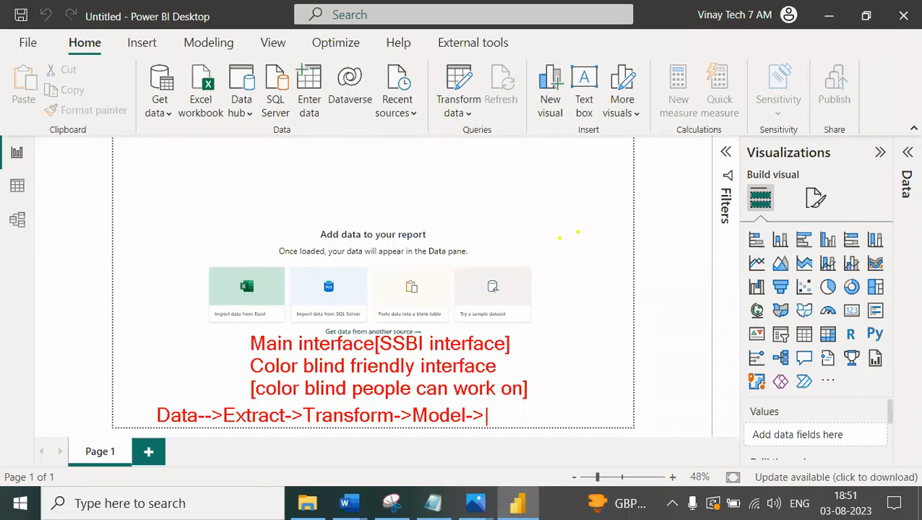
{"action": "type", "text": "->Vu"}
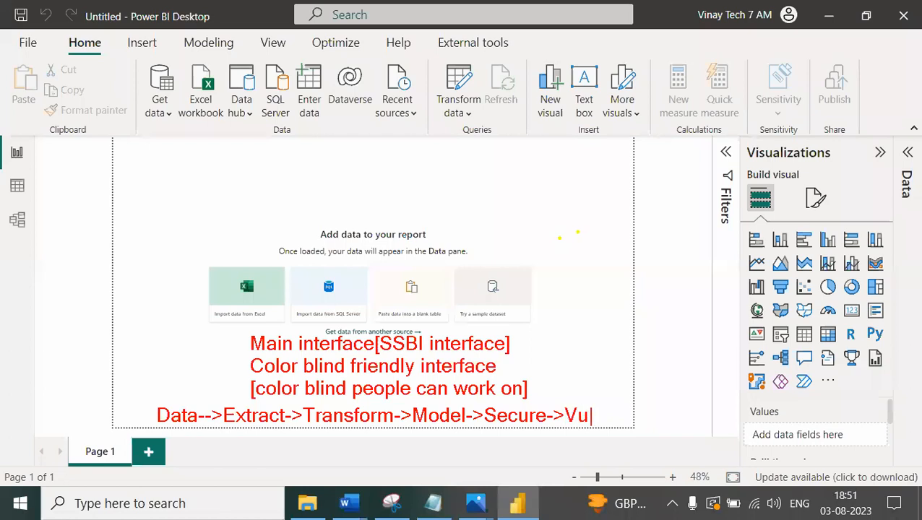
{"action": "key", "text": "BackSpace"}
{"action": "type", "text": "isualize->BI Data"}
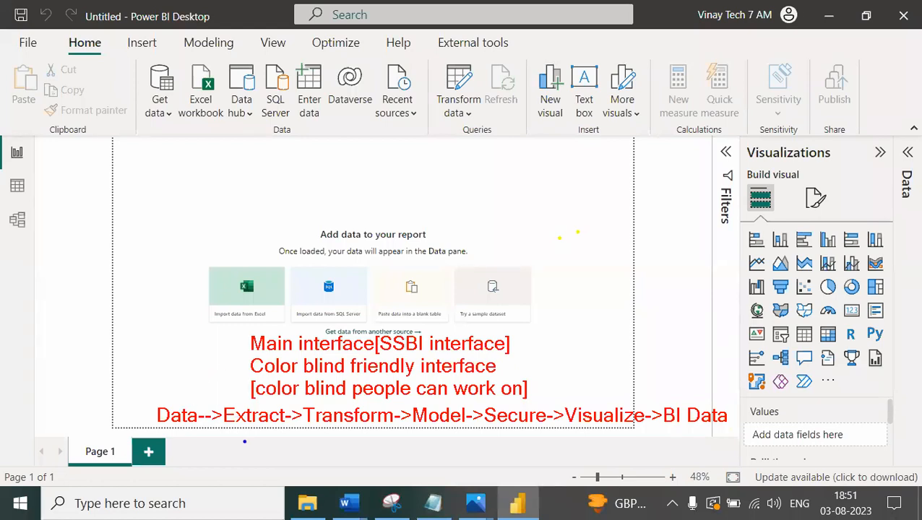
- Number the workflow stages Extract, Transform, Model, Secure and Visualize from 1 to 5 in blue pen beneath their names
{"action": "mouse_move", "coordinate": [252, 426]}
{"action": "left_mouse_down"}
{"action": "mouse_move", "coordinate": [251, 446]}
{"action": "mouse_move", "coordinate": [265, 447]}
{"action": "left_mouse_up"}
{"action": "left_click_drag", "start_coordinate": [340, 431], "coordinate": [370, 443]}
{"action": "mouse_move", "coordinate": [444, 427]}
{"action": "left_mouse_down"}
{"action": "mouse_move", "coordinate": [452, 437]}
{"action": "mouse_move", "coordinate": [439, 450]}
{"action": "left_mouse_up"}
{"action": "left_click_drag", "start_coordinate": [516, 428], "coordinate": [513, 458]}
{"action": "mouse_move", "coordinate": [592, 432]}
{"action": "left_mouse_down"}
{"action": "mouse_move", "coordinate": [586, 457]}
{"action": "mouse_move", "coordinate": [609, 433]}
{"action": "left_mouse_up"}
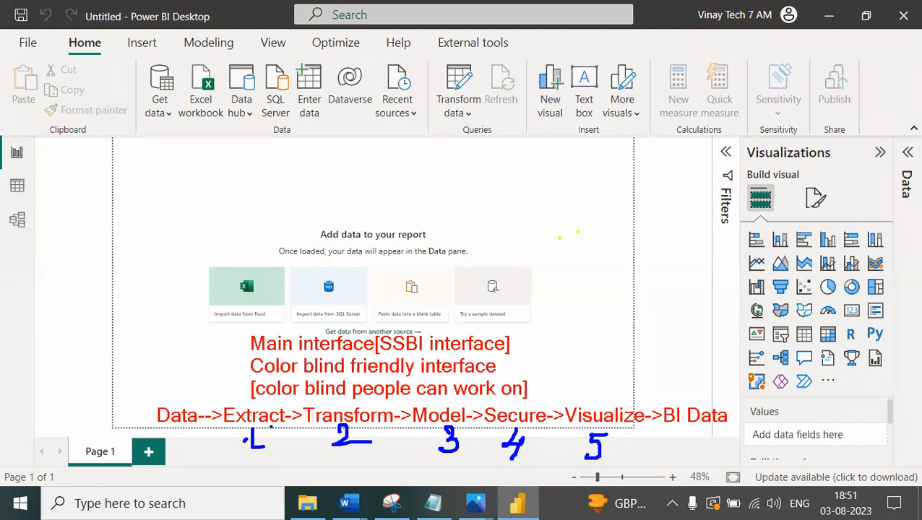
- Mark the matching interface parts in blue: 1 Get data, 2 Transform data, 3 Model view, 4 the circled Modeling, 5 report canvas
{"action": "left_click_drag", "start_coordinate": [157, 124], "coordinate": [157, 148]}
{"action": "left_click_drag", "start_coordinate": [443, 119], "coordinate": [466, 143]}
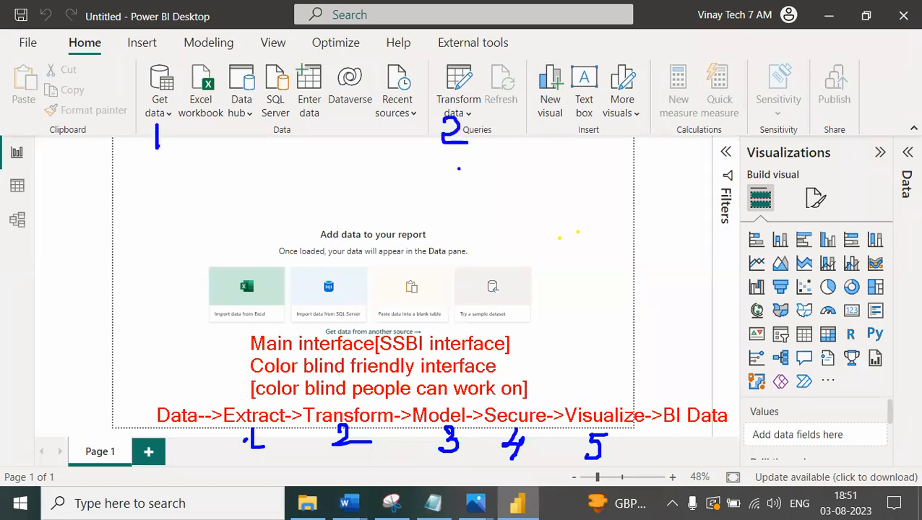
{"action": "mouse_move", "coordinate": [22, 226]}
{"action": "left_mouse_down"}
{"action": "mouse_move", "coordinate": [37, 234]}
{"action": "mouse_move", "coordinate": [33, 246]}
{"action": "left_mouse_up"}
{"action": "mouse_move", "coordinate": [253, 31]}
{"action": "left_mouse_down"}
{"action": "mouse_move", "coordinate": [181, 40]}
{"action": "mouse_move", "coordinate": [241, 44]}
{"action": "mouse_move", "coordinate": [252, 59]}
{"action": "mouse_move", "coordinate": [276, 54]}
{"action": "left_mouse_up"}
{"action": "left_click_drag", "start_coordinate": [273, 44], "coordinate": [269, 94]}
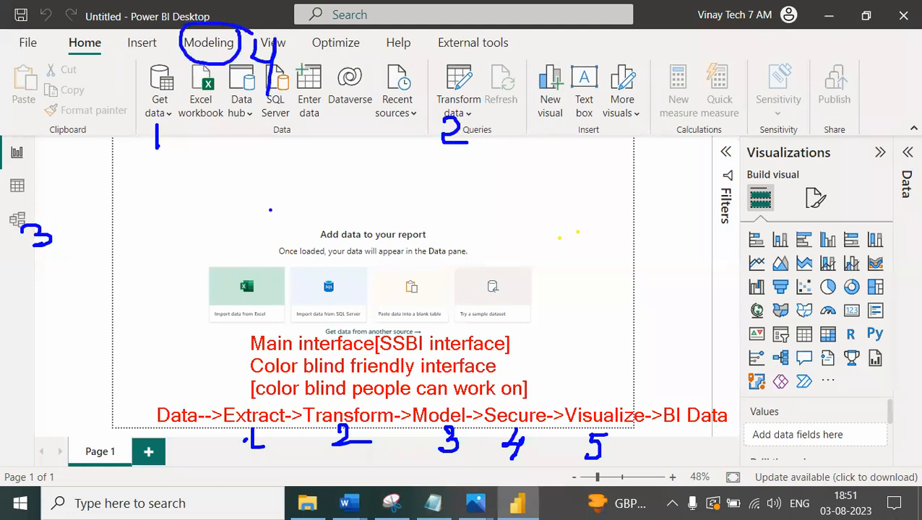
{"action": "mouse_move", "coordinate": [331, 196]}
{"action": "left_mouse_down"}
{"action": "mouse_move", "coordinate": [329, 236]}
{"action": "mouse_move", "coordinate": [365, 296]}
{"action": "mouse_move", "coordinate": [392, 195]}
{"action": "mouse_move", "coordinate": [406, 194]}
{"action": "left_mouse_up"}
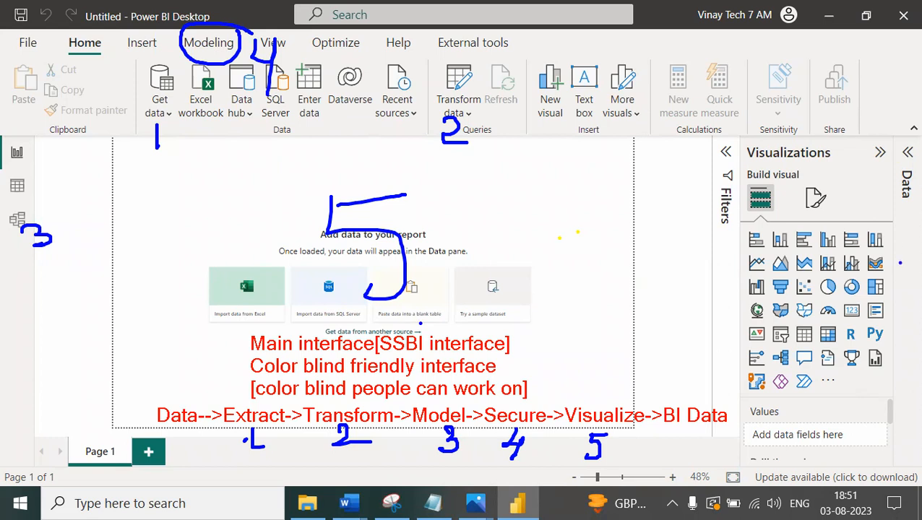
- Circle the save icon in blue and add the captions "quick save" and "title" beneath the title bar
{"action": "mouse_move", "coordinate": [33, 3]}
{"action": "left_mouse_down"}
{"action": "mouse_move", "coordinate": [12, 2]}
{"action": "mouse_move", "coordinate": [36, 20]}
{"action": "mouse_move", "coordinate": [33, 3]}
{"action": "left_mouse_up"}
{"action": "left_click_drag", "start_coordinate": [5, 30], "coordinate": [5, 45]}
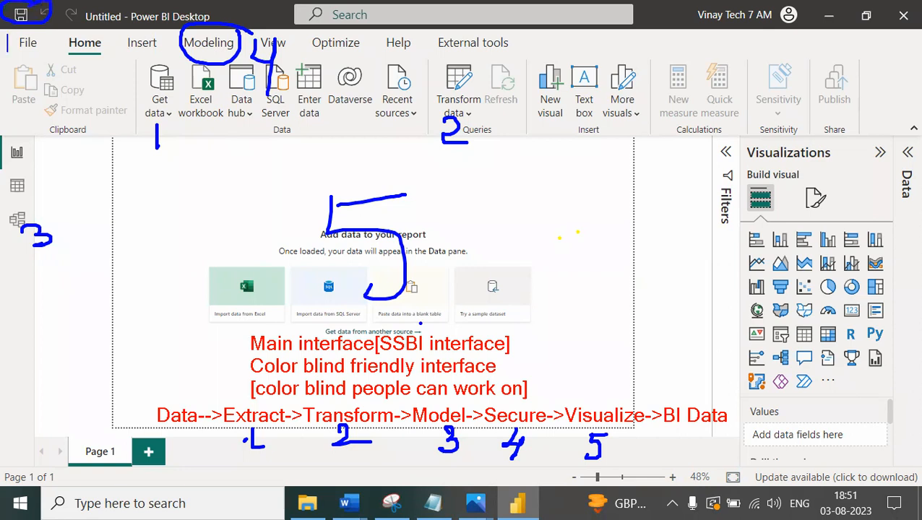
{"action": "type", "text": "quick save"}
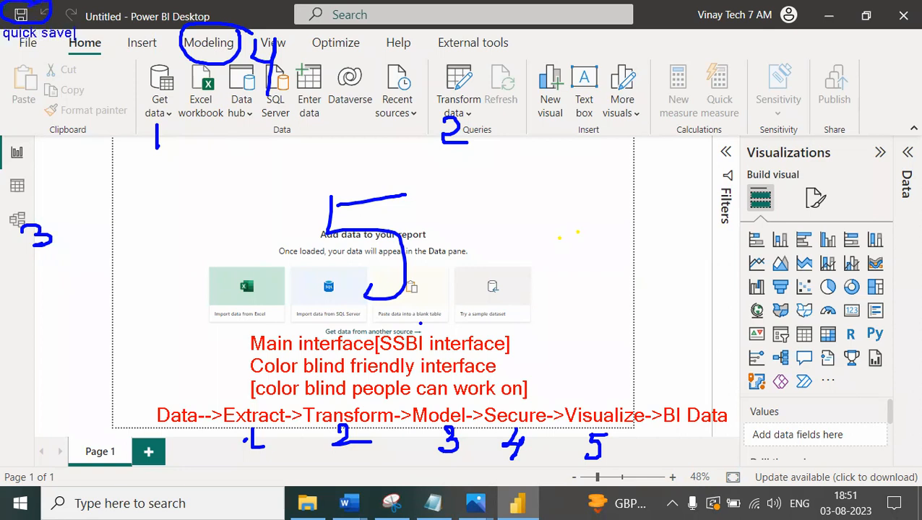
{"action": "type", "text": "   title"}
- Circle the account name, caption it "account", and put tick marks on the minimize, restore and close controls
{"action": "mouse_move", "coordinate": [757, 3]}
{"action": "left_mouse_down"}
{"action": "mouse_move", "coordinate": [679, 26]}
{"action": "mouse_move", "coordinate": [752, 4]}
{"action": "left_mouse_up"}
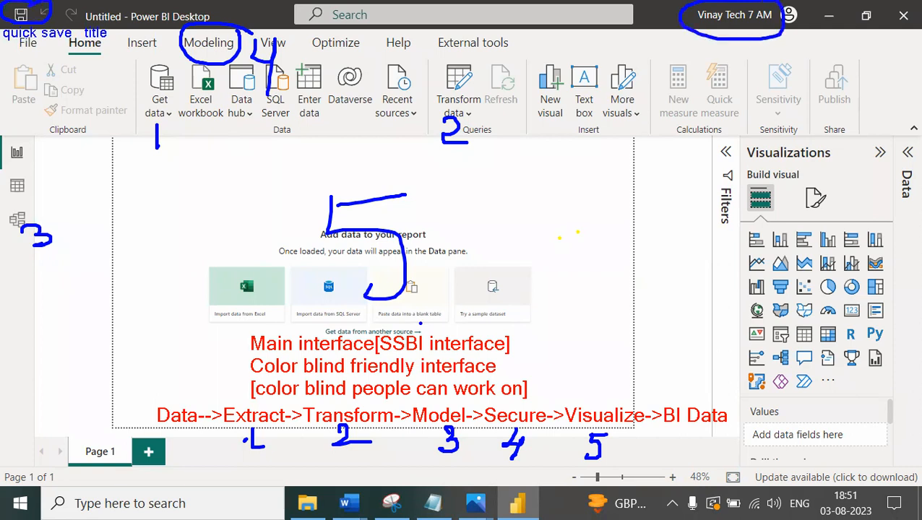
{"action": "type", "text": "account"}
{"action": "left_click_drag", "start_coordinate": [813, 21], "coordinate": [919, 26]}
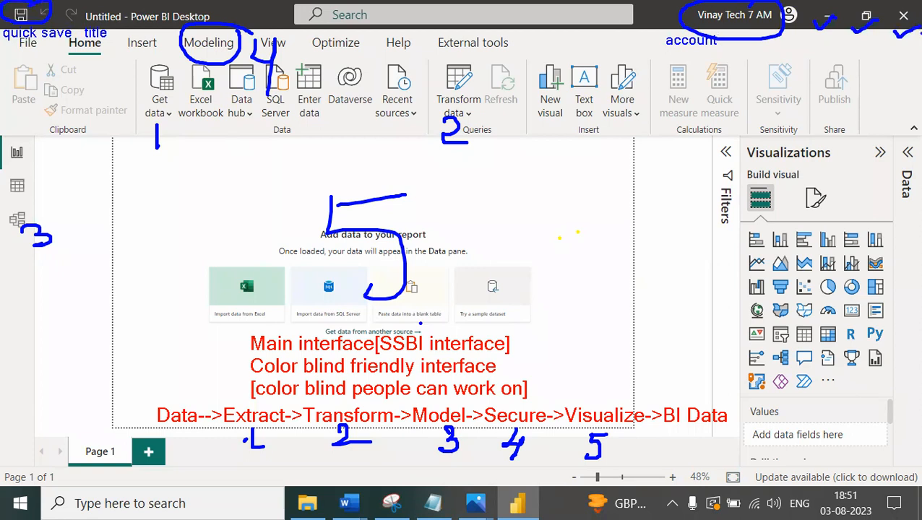
- Box the row from File to External tools with the caption "menu tabs", and circle Home with the caption "ribbon"
{"action": "mouse_move", "coordinate": [7, 35]}
{"action": "left_mouse_down"}
{"action": "mouse_move", "coordinate": [101, 59]}
{"action": "mouse_move", "coordinate": [504, 75]}
{"action": "mouse_move", "coordinate": [528, 64]}
{"action": "left_mouse_up"}
{"action": "left_click", "coordinate": [532, 44]}
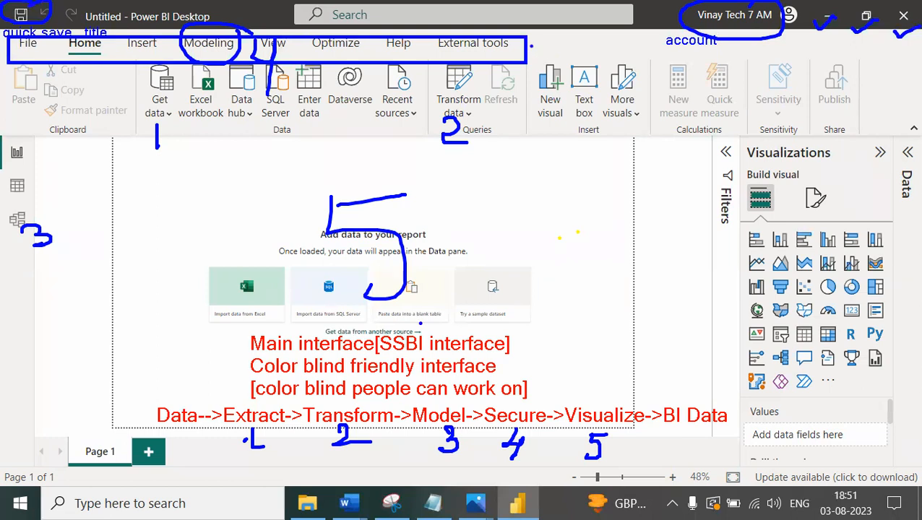
{"action": "type", "text": "menu tabs"}
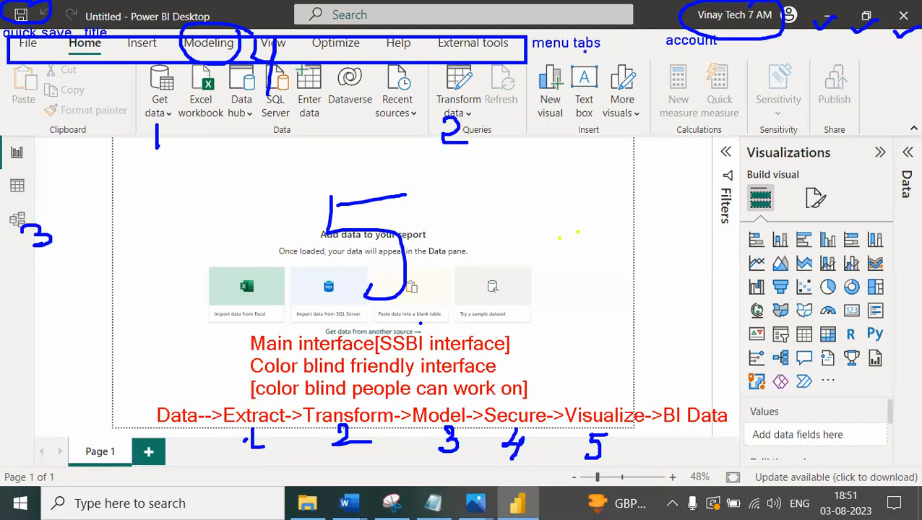
{"action": "mouse_move", "coordinate": [108, 45]}
{"action": "left_mouse_down"}
{"action": "mouse_move", "coordinate": [105, 36]}
{"action": "mouse_move", "coordinate": [58, 63]}
{"action": "mouse_move", "coordinate": [109, 40]}
{"action": "left_mouse_up"}
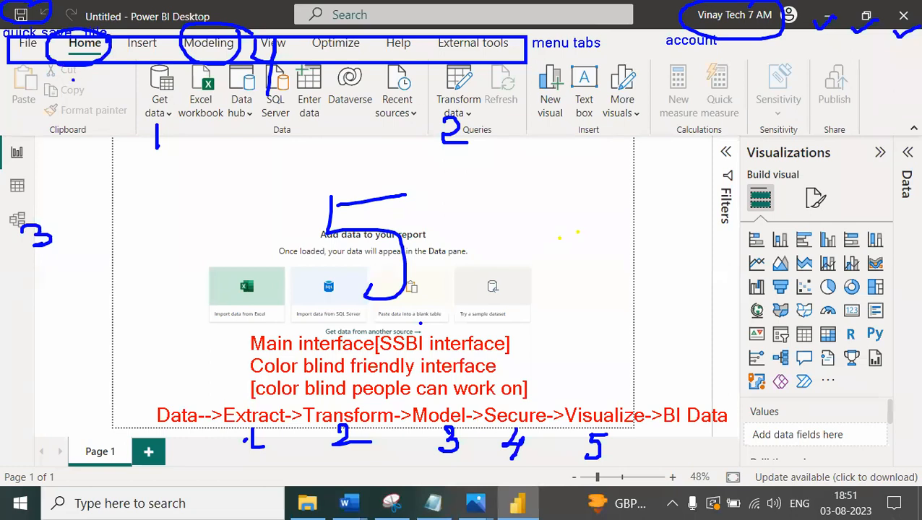
{"action": "type", "text": "ribbon"}
- Outline the Filters and Visualizations areas in blue and link them and the Data area to the handwritten label "panes"
{"action": "left_click_drag", "start_coordinate": [712, 141], "coordinate": [712, 412]}
{"action": "mouse_move", "coordinate": [711, 132]}
{"action": "left_mouse_down"}
{"action": "mouse_move", "coordinate": [738, 131]}
{"action": "mouse_move", "coordinate": [742, 344]}
{"action": "mouse_move", "coordinate": [714, 411]}
{"action": "left_mouse_up"}
{"action": "mouse_move", "coordinate": [742, 135]}
{"action": "left_mouse_down"}
{"action": "mouse_move", "coordinate": [876, 135]}
{"action": "mouse_move", "coordinate": [896, 202]}
{"action": "mouse_move", "coordinate": [894, 402]}
{"action": "mouse_move", "coordinate": [759, 433]}
{"action": "left_mouse_up"}
{"action": "left_click_drag", "start_coordinate": [804, 400], "coordinate": [759, 432]}
{"action": "left_click_drag", "start_coordinate": [721, 131], "coordinate": [757, 93]}
{"action": "left_click_drag", "start_coordinate": [804, 131], "coordinate": [778, 92]}
{"action": "left_click_drag", "start_coordinate": [897, 130], "coordinate": [827, 88]}
{"action": "left_click", "coordinate": [822, 92]}
{"action": "mouse_move", "coordinate": [732, 60]}
{"action": "left_mouse_down"}
{"action": "mouse_move", "coordinate": [728, 98]}
{"action": "mouse_move", "coordinate": [738, 69]}
{"action": "mouse_move", "coordinate": [778, 56]}
{"action": "mouse_move", "coordinate": [807, 82]}
{"action": "left_mouse_up"}
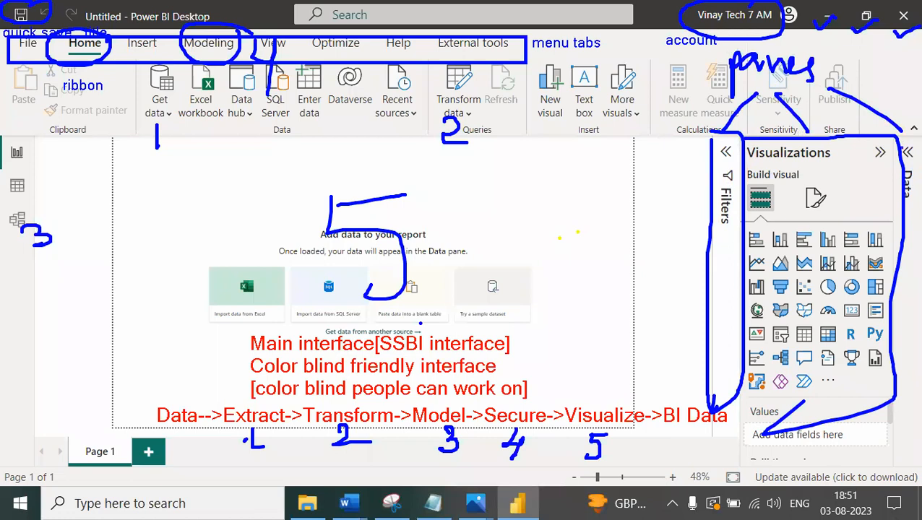
- Handwrite a visual label on the Visualizations pane and a linked data label for the Data pane, and mark the Filters pane
{"action": "mouse_move", "coordinate": [786, 155]}
{"action": "left_mouse_down"}
{"action": "mouse_move", "coordinate": [811, 153]}
{"action": "mouse_move", "coordinate": [821, 180]}
{"action": "left_mouse_up"}
{"action": "mouse_move", "coordinate": [825, 147]}
{"action": "left_mouse_down"}
{"action": "mouse_move", "coordinate": [831, 182]}
{"action": "mouse_move", "coordinate": [875, 172]}
{"action": "left_mouse_up"}
{"action": "left_click_drag", "start_coordinate": [879, 149], "coordinate": [883, 171]}
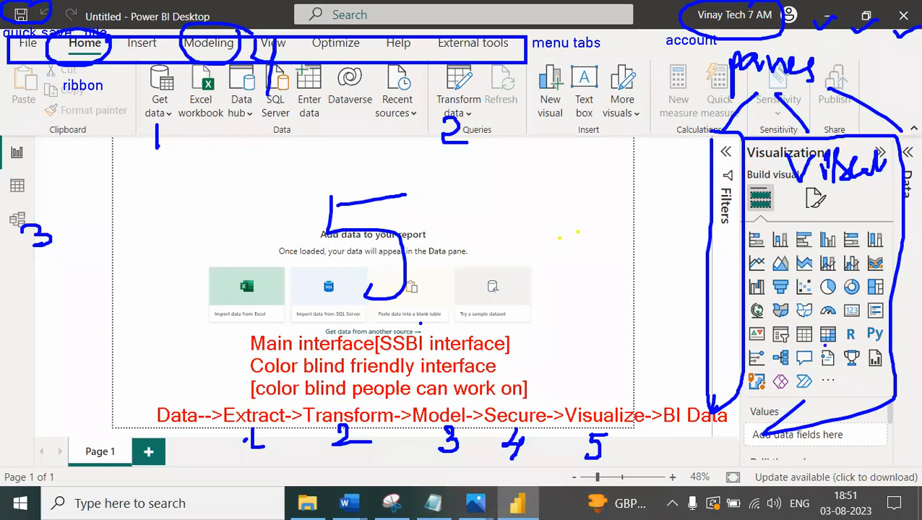
{"action": "left_click_drag", "start_coordinate": [912, 152], "coordinate": [887, 78]}
{"action": "mouse_move", "coordinate": [849, 46]}
{"action": "left_mouse_down"}
{"action": "mouse_move", "coordinate": [853, 76]}
{"action": "mouse_move", "coordinate": [920, 81]}
{"action": "left_mouse_up"}
{"action": "left_click_drag", "start_coordinate": [891, 54], "coordinate": [901, 59]}
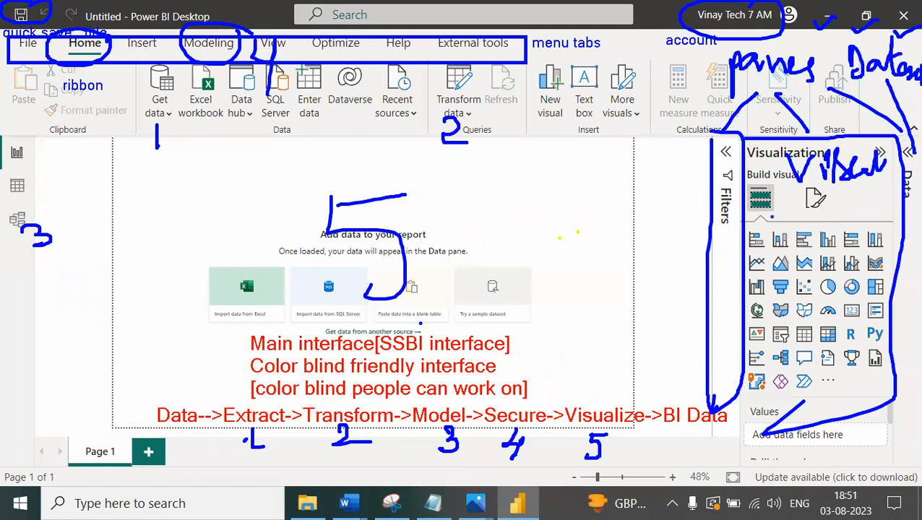
{"action": "left_click_drag", "start_coordinate": [714, 241], "coordinate": [741, 236]}
- Box the three view icons, handwrite "Views" beneath them, and draw an arrow from each icon toward the canvas
{"action": "mouse_move", "coordinate": [2, 128]}
{"action": "left_mouse_down"}
{"action": "mouse_move", "coordinate": [49, 127]}
{"action": "mouse_move", "coordinate": [51, 265]}
{"action": "mouse_move", "coordinate": [1, 266]}
{"action": "mouse_move", "coordinate": [41, 301]}
{"action": "mouse_move", "coordinate": [61, 279]}
{"action": "left_mouse_up"}
{"action": "left_click", "coordinate": [42, 276]}
{"action": "mouse_move", "coordinate": [84, 283]}
{"action": "left_mouse_down"}
{"action": "mouse_move", "coordinate": [102, 269]}
{"action": "mouse_move", "coordinate": [115, 296]}
{"action": "left_mouse_up"}
{"action": "mouse_move", "coordinate": [33, 152]}
{"action": "left_mouse_down"}
{"action": "mouse_move", "coordinate": [129, 159]}
{"action": "mouse_move", "coordinate": [123, 176]}
{"action": "left_mouse_up"}
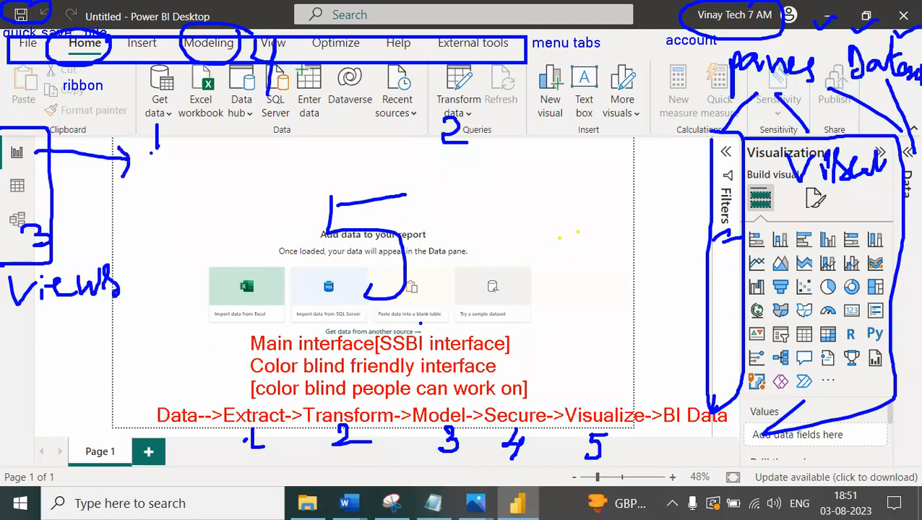
{"action": "mouse_move", "coordinate": [23, 190]}
{"action": "left_mouse_down"}
{"action": "mouse_move", "coordinate": [119, 192]}
{"action": "mouse_move", "coordinate": [114, 211]}
{"action": "left_mouse_up"}
{"action": "mouse_move", "coordinate": [38, 224]}
{"action": "left_mouse_down"}
{"action": "mouse_move", "coordinate": [124, 225]}
{"action": "mouse_move", "coordinate": [131, 240]}
{"action": "left_mouse_up"}
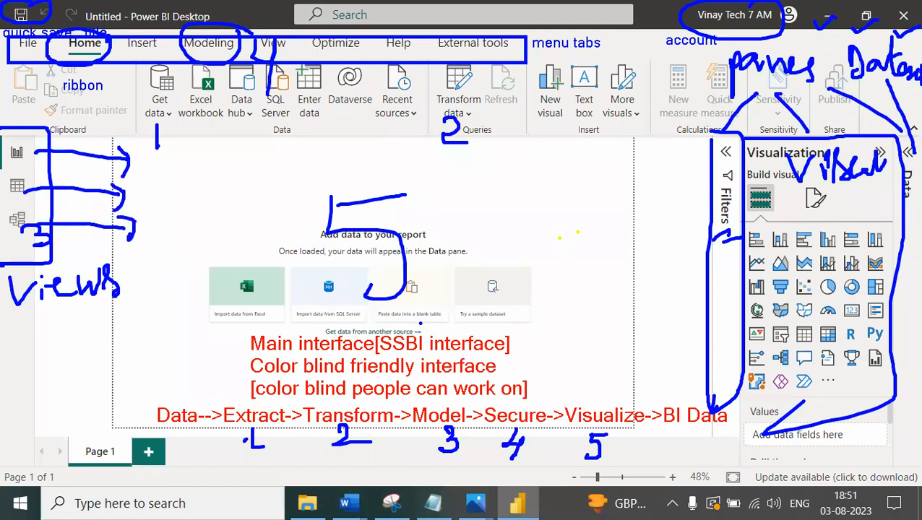
- Caption the first view arrow "Report view [visuals+data]+ concepts"
{"action": "left_click_drag", "start_coordinate": [132, 153], "coordinate": [133, 169]}
{"action": "type", "text": "Report view [visuals+data]"}
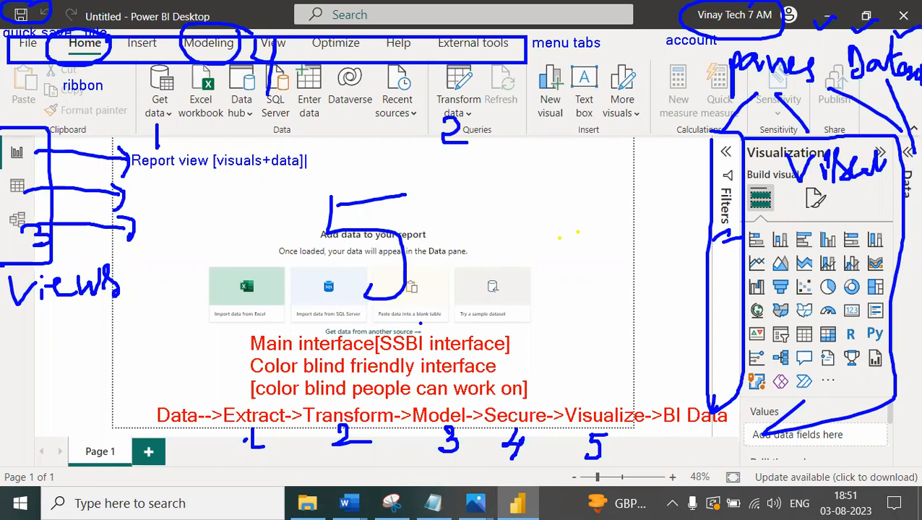
{"action": "type", "text": "+ concepts"}
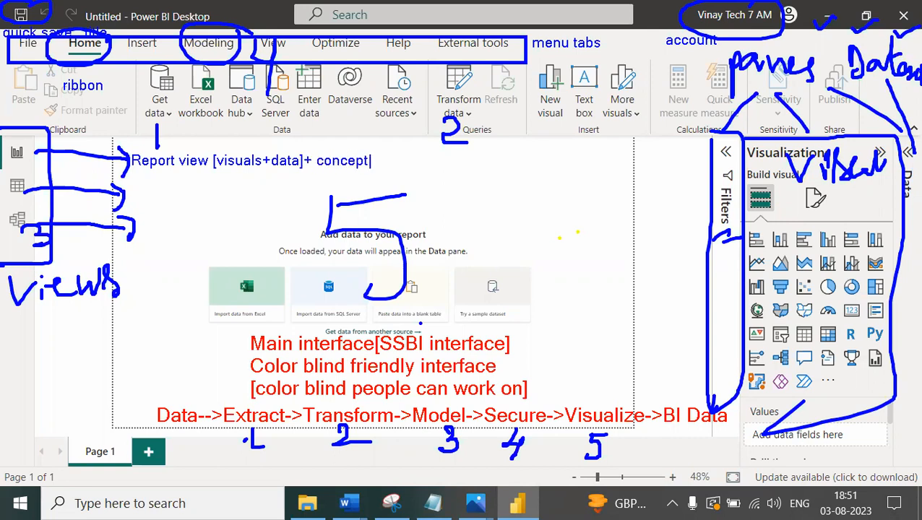
{"action": "key", "text": "Return"}
{"action": "key", "text": "Return"}
- Caption the second view arrow "Data in grid format display"
{"action": "type", "text": "Data in grid format dosplay"}
{"action": "key", "text": "BackSpace"}
{"action": "key", "text": "BackSpace"}
{"action": "key", "text": "BackSpace"}
{"action": "key", "text": "BackSpace"}
{"action": "key", "text": "BackSpace"}
{"action": "key", "text": "BackSpace"}
{"action": "type", "text": "isplay"}
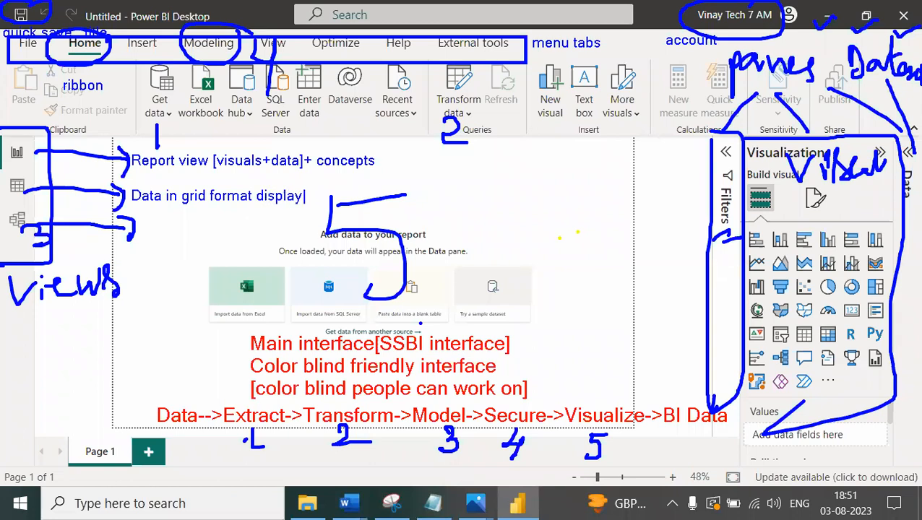
- Caption the third view arrow "Model view: Relationships established" on two lines
{"action": "left_click", "coordinate": [136, 232]}
{"action": "type", "text": "Model view: Rela"}
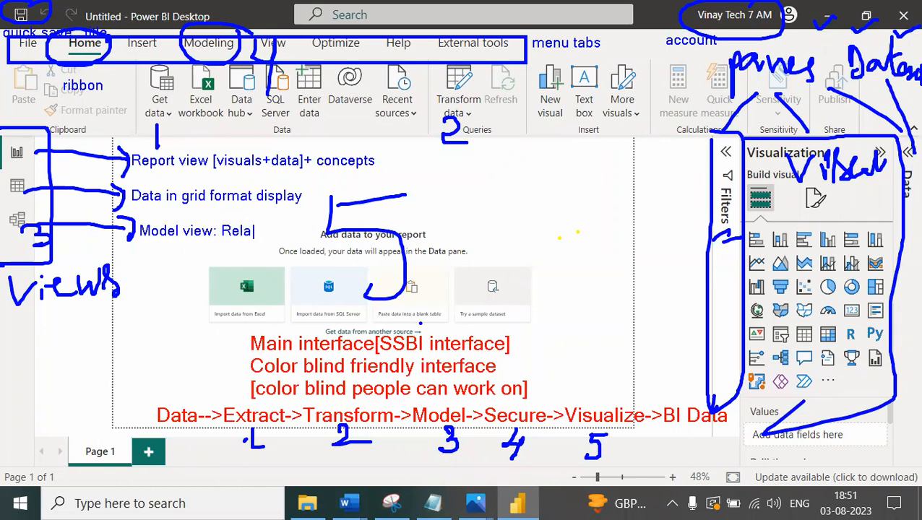
{"action": "type", "text": "tionships"}
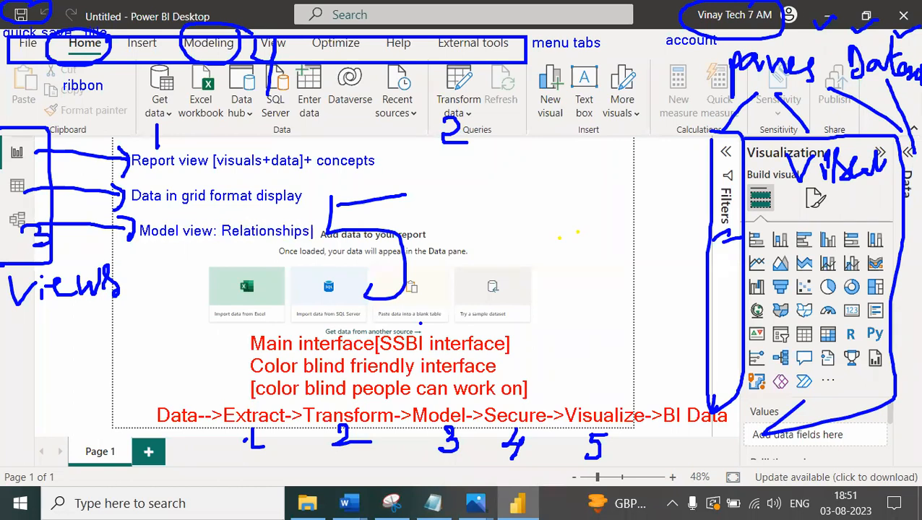
{"action": "key", "text": "Return"}
{"action": "type", "text": "established"}
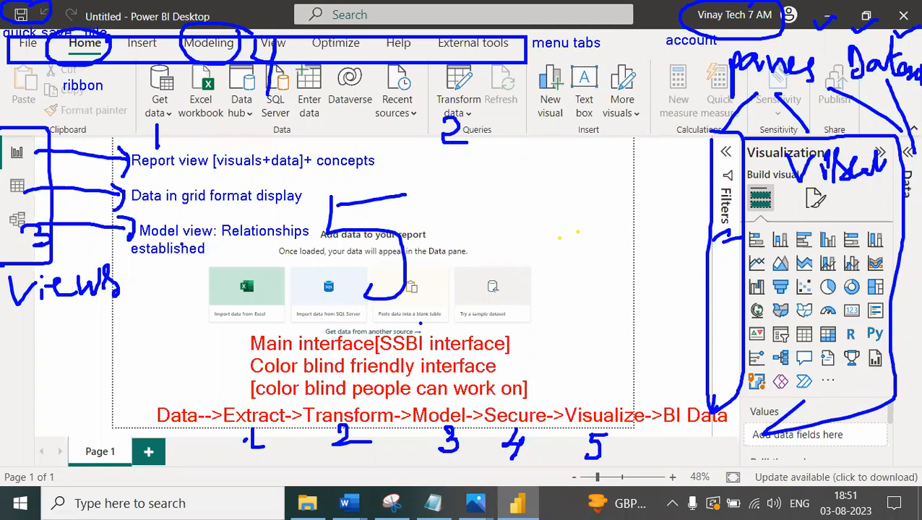
- Circle the Page 1 and new-page controls in blue and caption them "Multiple pages"
{"action": "mouse_move", "coordinate": [181, 448]}
{"action": "left_mouse_down"}
{"action": "mouse_move", "coordinate": [172, 436]}
{"action": "mouse_move", "coordinate": [126, 483]}
{"action": "mouse_move", "coordinate": [190, 437]}
{"action": "left_mouse_up"}
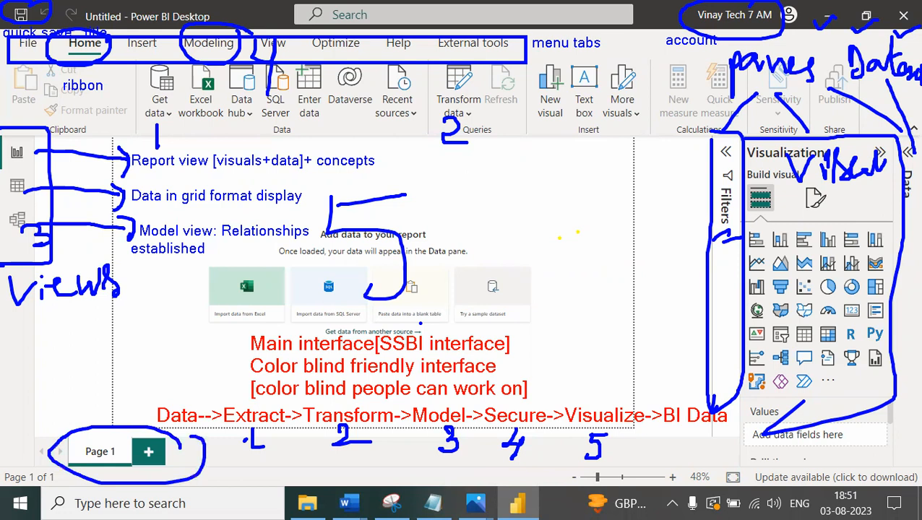
{"action": "type", "text": "t"}
{"action": "type", "text": "Multipl"}
{"action": "type", "text": "e pages"}
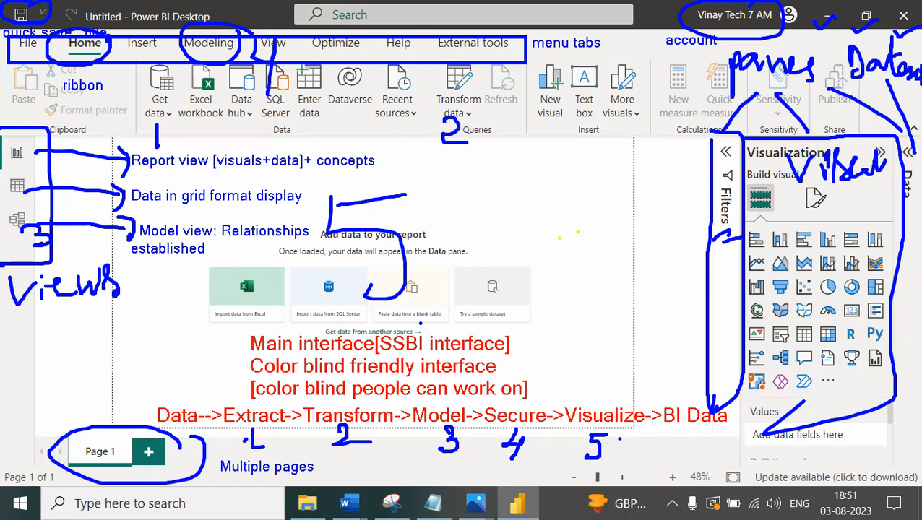
- Box the lower status area, draw an arrow from it onto the canvas, and caption it "Storage mode [import, direct query, connect live ]"
{"action": "mouse_move", "coordinate": [615, 435]}
{"action": "left_mouse_down"}
{"action": "mouse_move", "coordinate": [668, 475]}
{"action": "mouse_move", "coordinate": [746, 477]}
{"action": "left_mouse_up"}
{"action": "mouse_move", "coordinate": [678, 446]}
{"action": "left_mouse_down"}
{"action": "mouse_move", "coordinate": [590, 276]}
{"action": "mouse_move", "coordinate": [609, 285]}
{"action": "left_mouse_up"}
{"action": "type", "text": "t"}
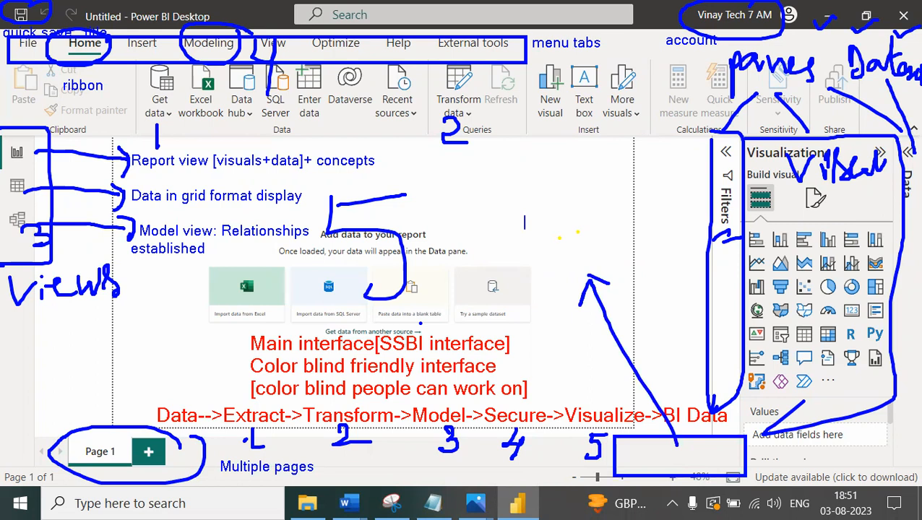
{"action": "type", "text": "Storage mode"}
{"action": "key", "text": "Return"}
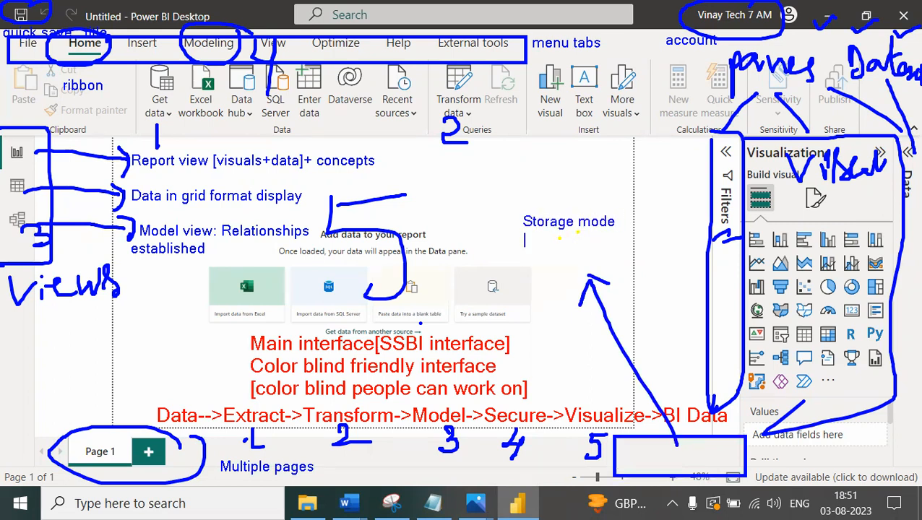
{"action": "type", "text": "[import, direct "}
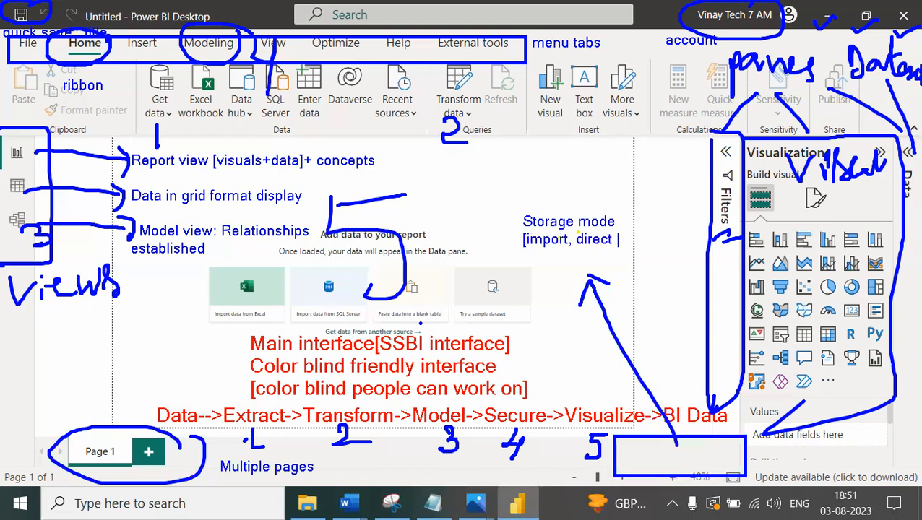
{"action": "type", "text": "query,"}
{"action": "key", "text": "Return"}
{"action": "type", "text": "connect live "}
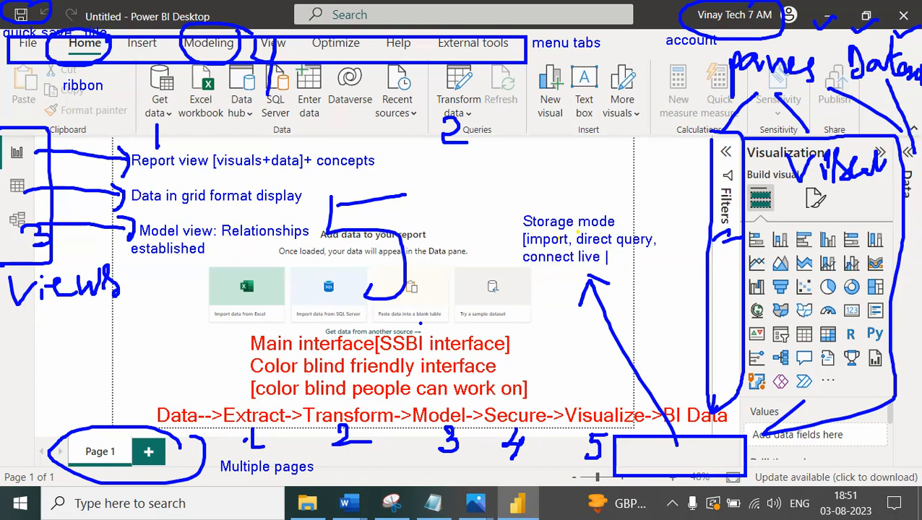
{"action": "type", "text": "]"}
- Circle Get data in green and draw a long green arrow from it to the Data pane
{"action": "mouse_move", "coordinate": [190, 74]}
{"action": "left_mouse_down"}
{"action": "mouse_move", "coordinate": [180, 64]}
{"action": "mouse_move", "coordinate": [121, 101]}
{"action": "mouse_move", "coordinate": [201, 160]}
{"action": "mouse_move", "coordinate": [170, 60]}
{"action": "mouse_move", "coordinate": [182, 61]}
{"action": "mouse_move", "coordinate": [124, 141]}
{"action": "mouse_move", "coordinate": [175, 64]}
{"action": "mouse_move", "coordinate": [171, 75]}
{"action": "left_mouse_up"}
{"action": "left_click_drag", "start_coordinate": [170, 99], "coordinate": [225, 82]}
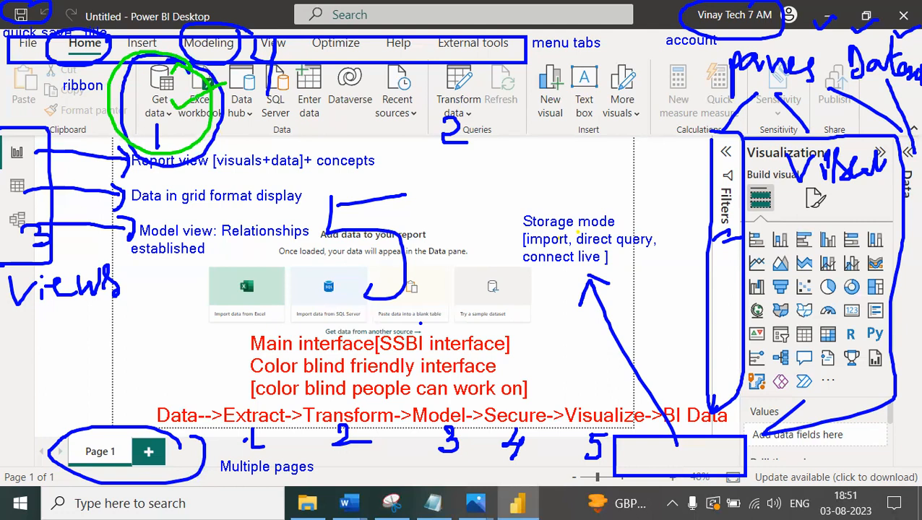
{"action": "mouse_move", "coordinate": [214, 103]}
{"action": "left_mouse_down"}
{"action": "mouse_move", "coordinate": [226, 81]}
{"action": "mouse_move", "coordinate": [421, 76]}
{"action": "mouse_move", "coordinate": [907, 138]}
{"action": "mouse_move", "coordinate": [918, 144]}
{"action": "mouse_move", "coordinate": [908, 152]}
{"action": "left_mouse_up"}
{"action": "left_click_drag", "start_coordinate": [920, 193], "coordinate": [894, 203]}
{"action": "left_click_drag", "start_coordinate": [882, 214], "coordinate": [919, 211]}
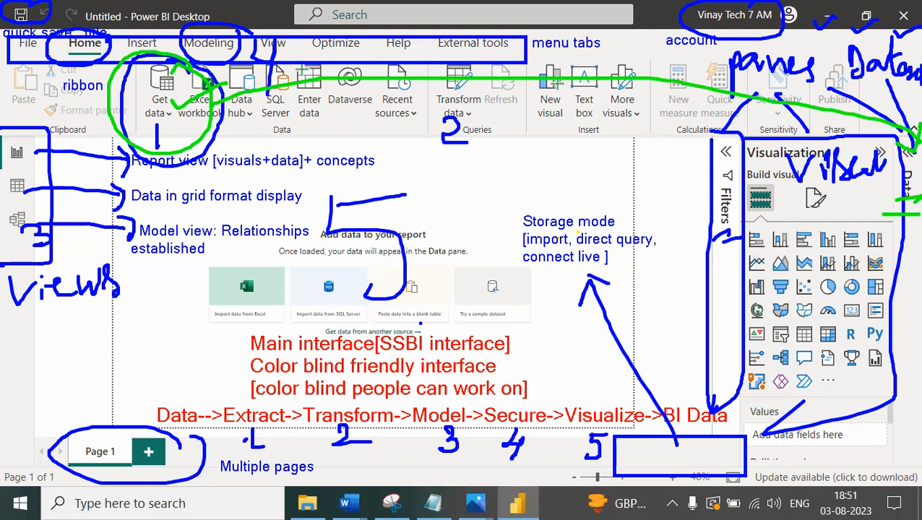
- Draw a green arrow from the Data pane to the data view icon, circle the Get data icon, and mark those two places with circled 2 and 3
{"action": "mouse_move", "coordinate": [904, 196]}
{"action": "left_mouse_down"}
{"action": "mouse_move", "coordinate": [60, 193]}
{"action": "mouse_move", "coordinate": [81, 179]}
{"action": "mouse_move", "coordinate": [64, 192]}
{"action": "mouse_move", "coordinate": [104, 216]}
{"action": "left_mouse_up"}
{"action": "mouse_move", "coordinate": [152, 101]}
{"action": "left_mouse_down"}
{"action": "mouse_move", "coordinate": [153, 77]}
{"action": "mouse_move", "coordinate": [157, 110]}
{"action": "mouse_move", "coordinate": [160, 72]}
{"action": "left_mouse_up"}
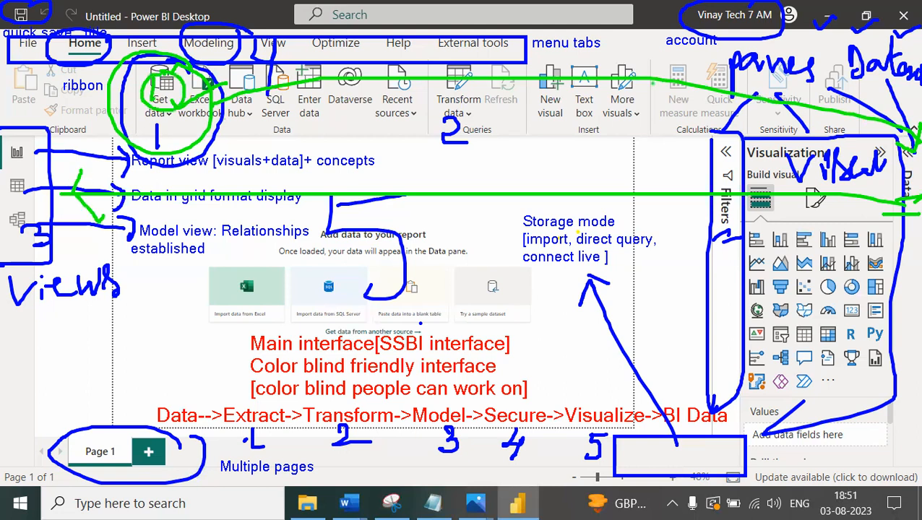
{"action": "mouse_move", "coordinate": [891, 228]}
{"action": "left_mouse_down"}
{"action": "mouse_move", "coordinate": [919, 245]}
{"action": "mouse_move", "coordinate": [919, 267]}
{"action": "left_mouse_up"}
{"action": "left_click_drag", "start_coordinate": [920, 217], "coordinate": [794, 217]}
{"action": "left_click_drag", "start_coordinate": [29, 180], "coordinate": [45, 202]}
{"action": "mouse_move", "coordinate": [63, 169]}
{"action": "left_mouse_down"}
{"action": "mouse_move", "coordinate": [55, 208]}
{"action": "mouse_move", "coordinate": [63, 174]}
{"action": "left_mouse_up"}
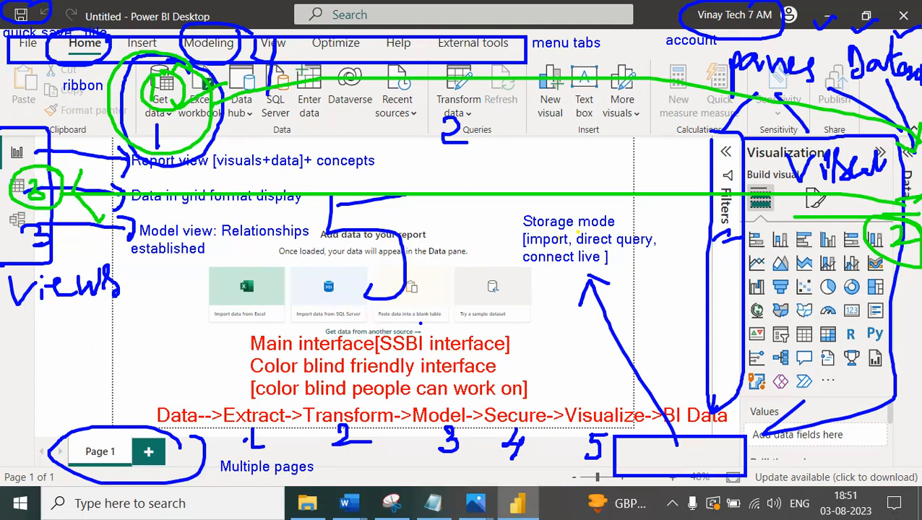
- Circle the Transform data group in green and write a 4 both beside it and at the model view icon
{"action": "mouse_move", "coordinate": [519, 70]}
{"action": "left_mouse_down"}
{"action": "mouse_move", "coordinate": [513, 59]}
{"action": "mouse_move", "coordinate": [415, 136]}
{"action": "mouse_move", "coordinate": [522, 80]}
{"action": "mouse_move", "coordinate": [469, 58]}
{"action": "left_mouse_up"}
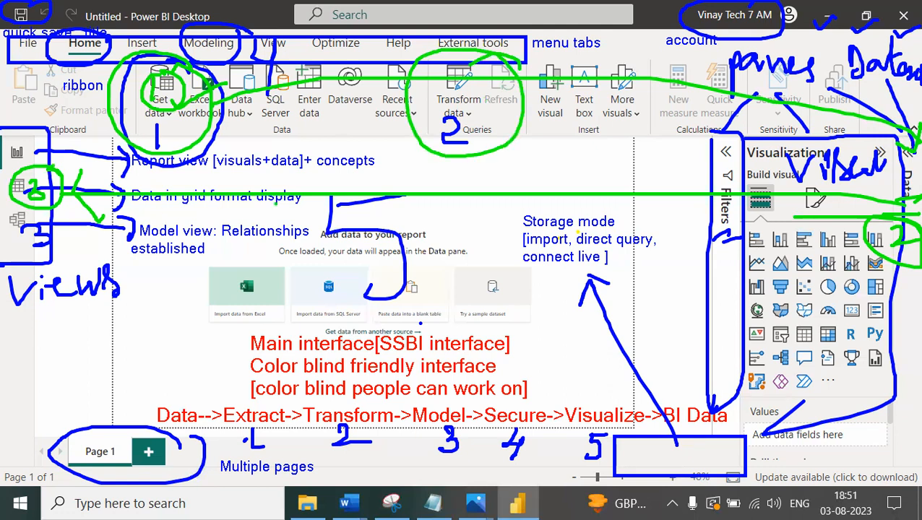
{"action": "mouse_move", "coordinate": [507, 107]}
{"action": "left_mouse_down"}
{"action": "mouse_move", "coordinate": [491, 130]}
{"action": "mouse_move", "coordinate": [516, 127]}
{"action": "left_mouse_up"}
{"action": "mouse_move", "coordinate": [517, 115]}
{"action": "left_mouse_down"}
{"action": "mouse_move", "coordinate": [502, 185]}
{"action": "mouse_move", "coordinate": [481, 183]}
{"action": "left_mouse_up"}
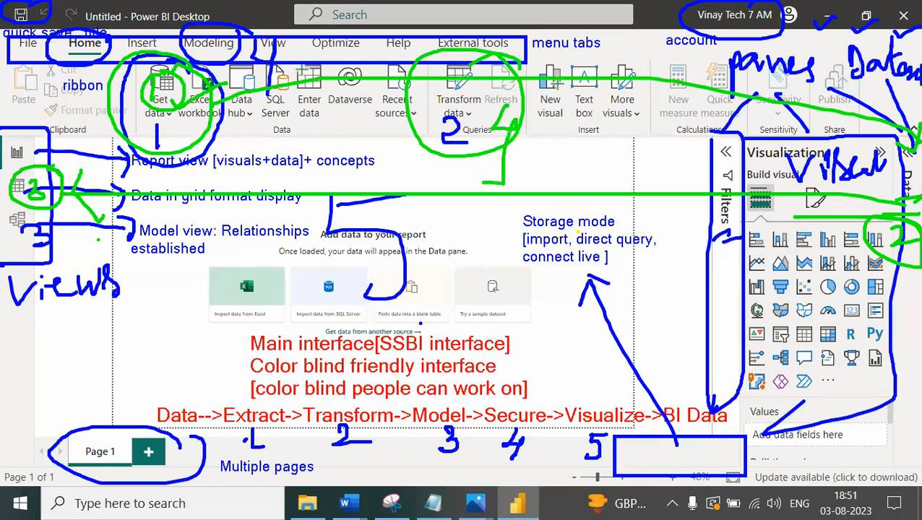
{"action": "left_click_drag", "start_coordinate": [15, 224], "coordinate": [78, 265]}
{"action": "left_click_drag", "start_coordinate": [75, 250], "coordinate": [78, 265]}
{"action": "mouse_move", "coordinate": [65, 223]}
{"action": "left_mouse_down"}
{"action": "mouse_move", "coordinate": [85, 238]}
{"action": "mouse_move", "coordinate": [80, 265]}
{"action": "left_mouse_up"}
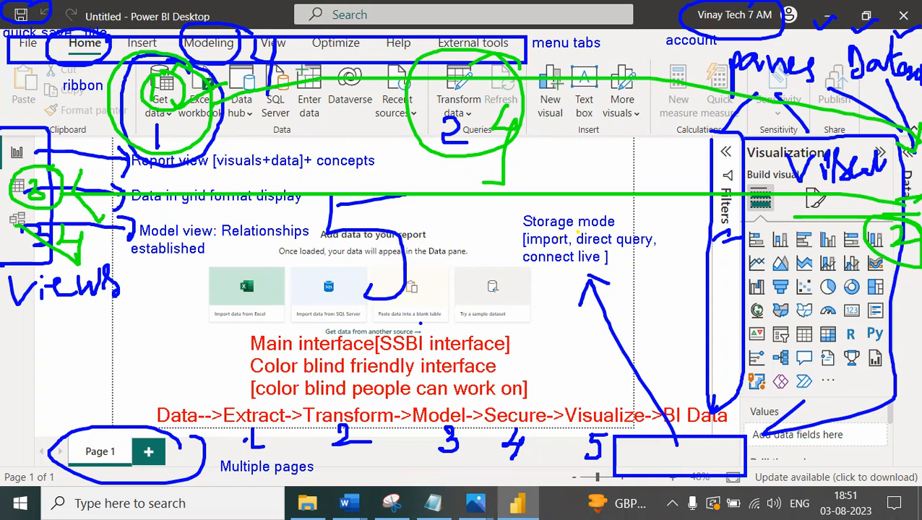
{"action": "left_click_drag", "start_coordinate": [205, 42], "coordinate": [218, 52]}
{"action": "left_click_drag", "start_coordinate": [231, 32], "coordinate": [214, 65]}
{"action": "mouse_move", "coordinate": [404, 187]}
{"action": "left_mouse_down"}
{"action": "mouse_move", "coordinate": [288, 206]}
{"action": "mouse_move", "coordinate": [443, 300]}
{"action": "mouse_move", "coordinate": [370, 185]}
{"action": "left_mouse_up"}
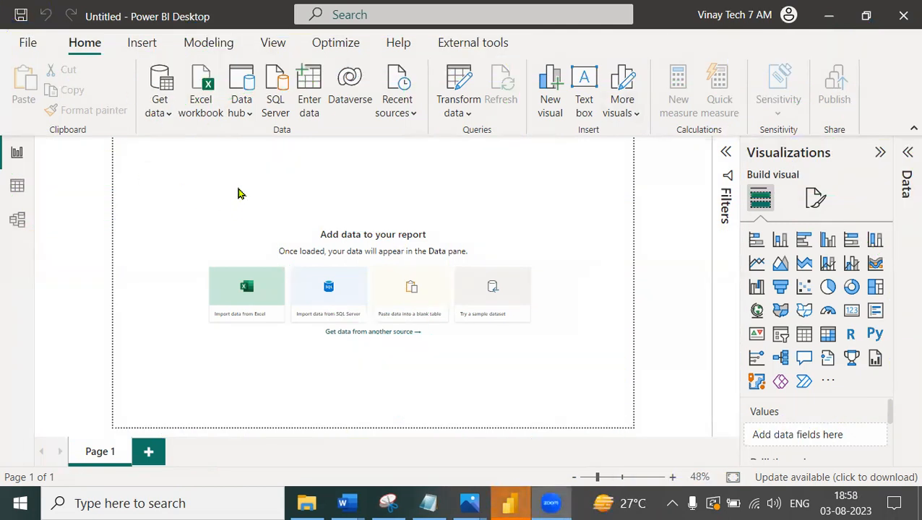
{"action": "mouse_move", "coordinate": [194, 57]}
{"action": "left_mouse_down"}
{"action": "mouse_move", "coordinate": [170, 58]}
{"action": "mouse_move", "coordinate": [119, 91]}
{"action": "mouse_move", "coordinate": [207, 65]}
{"action": "left_mouse_up"}
{"action": "mouse_move", "coordinate": [493, 74]}
{"action": "left_mouse_down"}
{"action": "mouse_move", "coordinate": [463, 66]}
{"action": "mouse_move", "coordinate": [457, 139]}
{"action": "mouse_move", "coordinate": [464, 68]}
{"action": "left_mouse_up"}
{"action": "mouse_move", "coordinate": [322, 223]}
{"action": "left_mouse_down"}
{"action": "mouse_move", "coordinate": [318, 242]}
{"action": "mouse_move", "coordinate": [351, 295]}
{"action": "left_mouse_up"}
{"action": "mouse_move", "coordinate": [409, 185]}
{"action": "left_mouse_down"}
{"action": "mouse_move", "coordinate": [337, 346]}
{"action": "mouse_move", "coordinate": [343, 181]}
{"action": "left_mouse_up"}
{"action": "left_click_drag", "start_coordinate": [321, 225], "coordinate": [332, 224]}
{"action": "left_click_drag", "start_coordinate": [185, 116], "coordinate": [205, 133]}
{"action": "mouse_move", "coordinate": [418, 103]}
{"action": "left_mouse_down"}
{"action": "mouse_move", "coordinate": [434, 120]}
{"action": "mouse_move", "coordinate": [466, 126]}
{"action": "left_mouse_up"}
{"action": "mouse_move", "coordinate": [336, 238]}
{"action": "left_mouse_down"}
{"action": "mouse_move", "coordinate": [351, 246]}
{"action": "mouse_move", "coordinate": [334, 298]}
{"action": "mouse_move", "coordinate": [295, 278]}
{"action": "left_mouse_up"}
- Start an Excel workbook import and browse to the general files folder inside VINAYTECH_POWER BI_FILES_DATABASES_BACKUP_RESTORE_DOC on Local Disk (D:)
{"action": "left_click", "coordinate": [170, 117]}
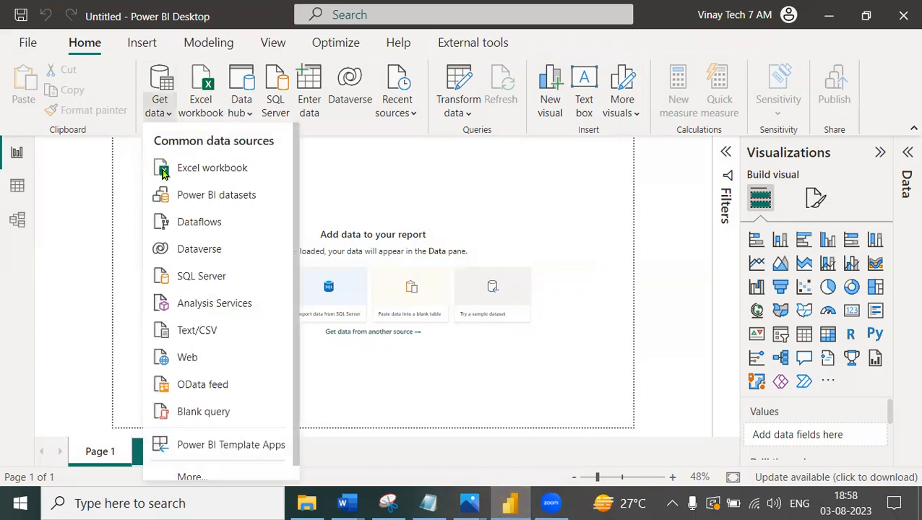
{"action": "left_click", "coordinate": [227, 173]}
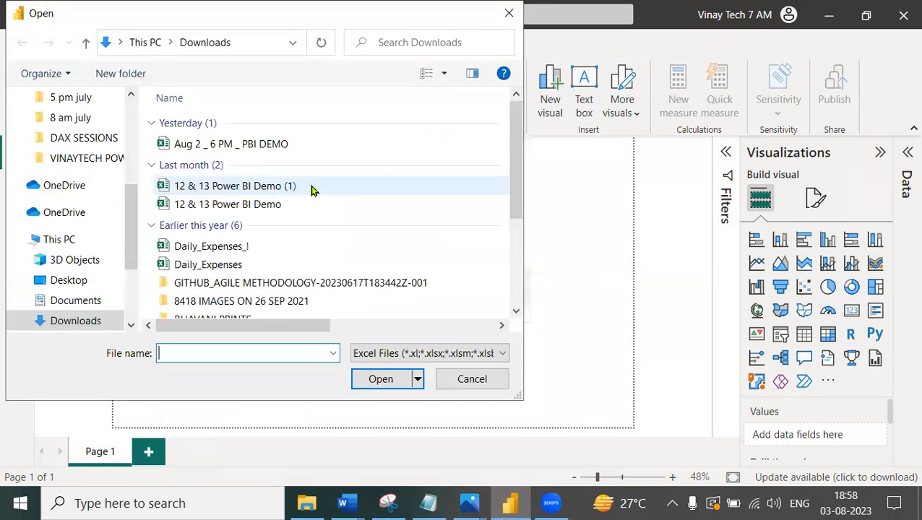
{"action": "scroll", "coordinate": [115, 300], "scroll_direction": "down", "scroll_amount": 3}
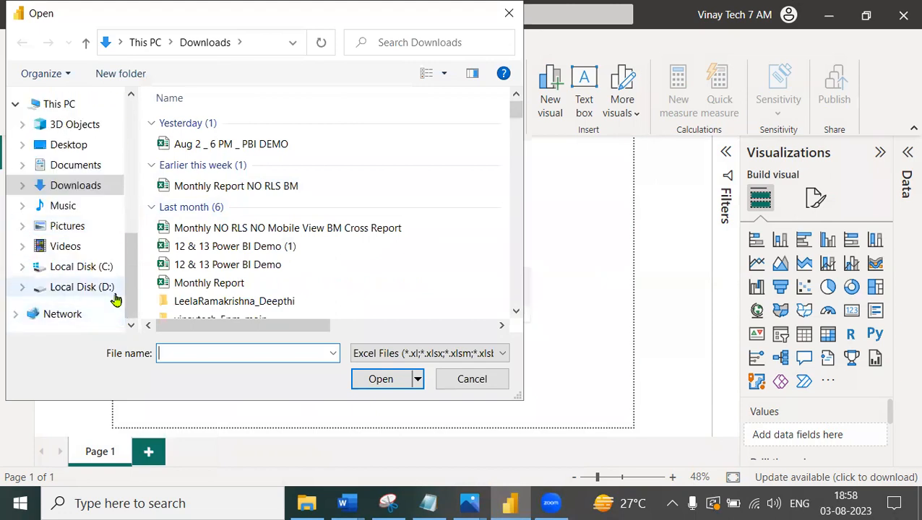
{"action": "left_click", "coordinate": [109, 287]}
{"action": "scroll", "coordinate": [403, 272], "scroll_direction": "down", "scroll_amount": 10}
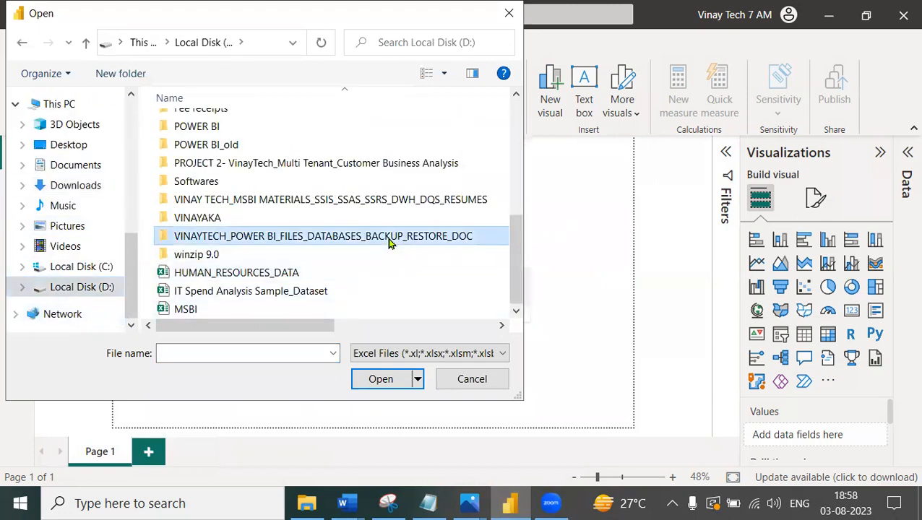
{"action": "double_click", "coordinate": [389, 238]}
{"action": "double_click", "coordinate": [311, 201]}
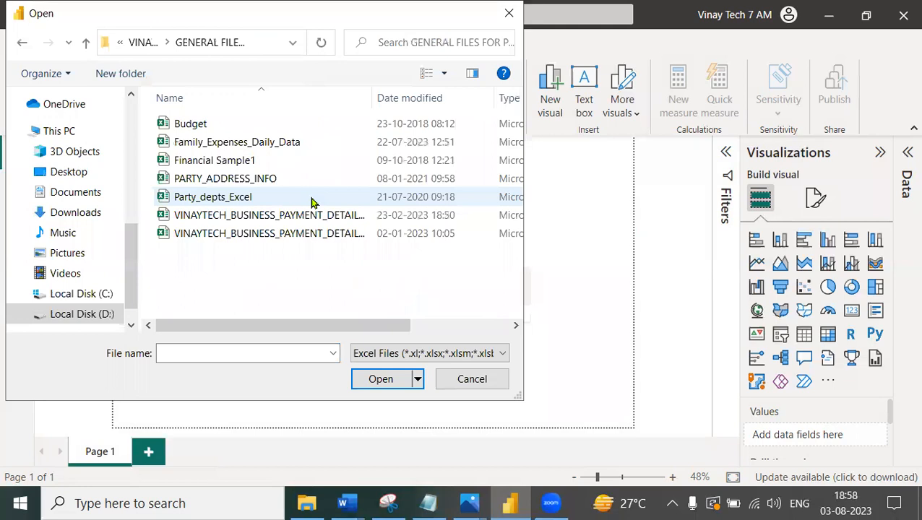
- Open the Family_Expenses_Daily_Data workbook and load its Daily Expenses Data sheet into the report
{"action": "left_click", "coordinate": [272, 146]}
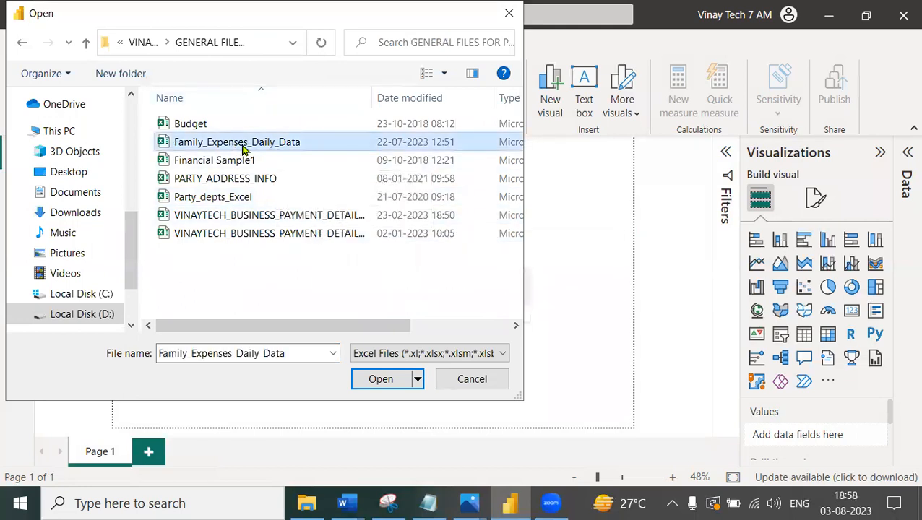
{"action": "left_click", "coordinate": [381, 380]}
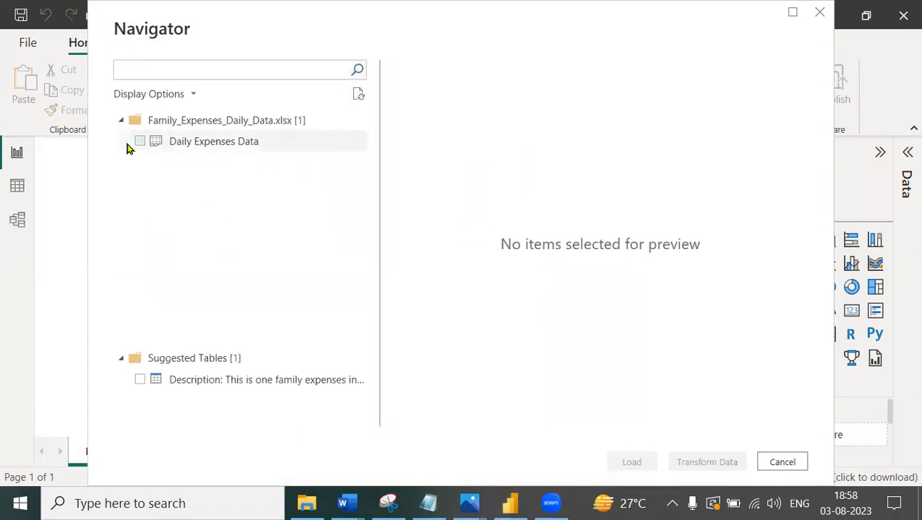
{"action": "left_click", "coordinate": [140, 142]}
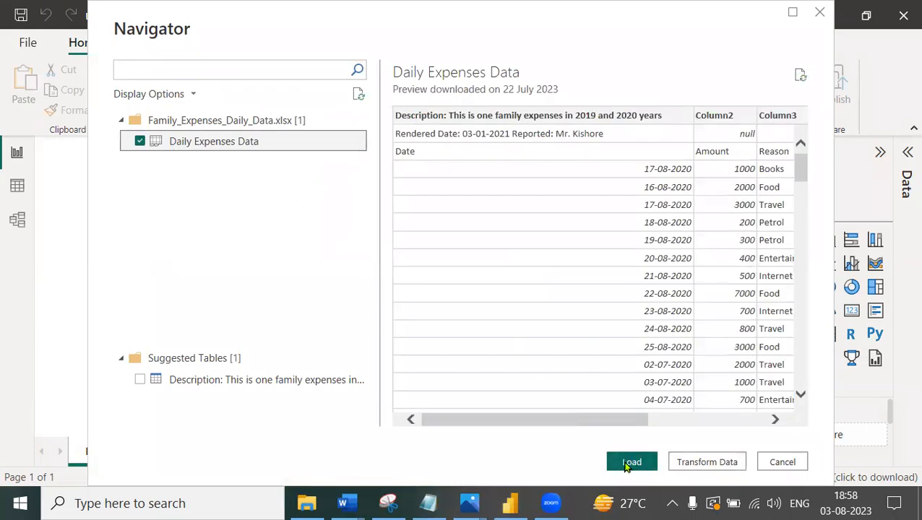
{"action": "left_click", "coordinate": [633, 465]}
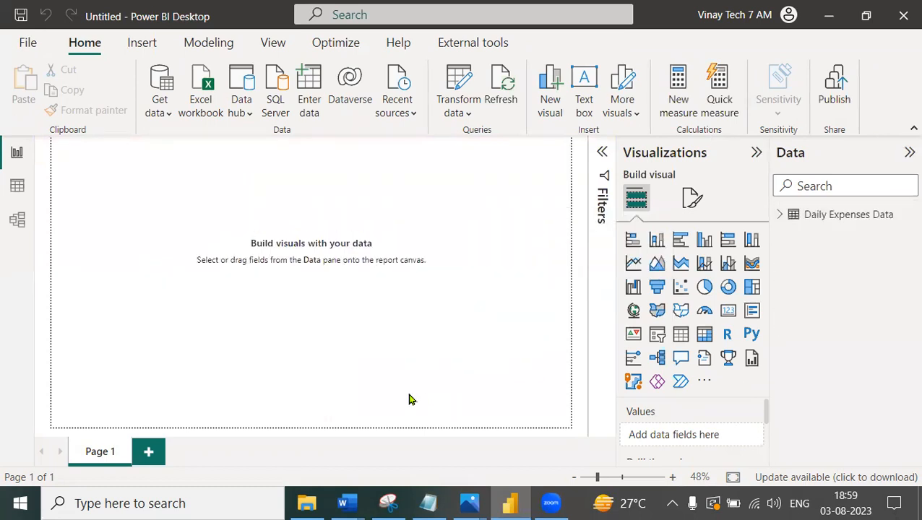
- Examine the Daily Expenses Data table in data view, return to report view, and look over the common data sources
{"action": "left_click", "coordinate": [24, 195]}
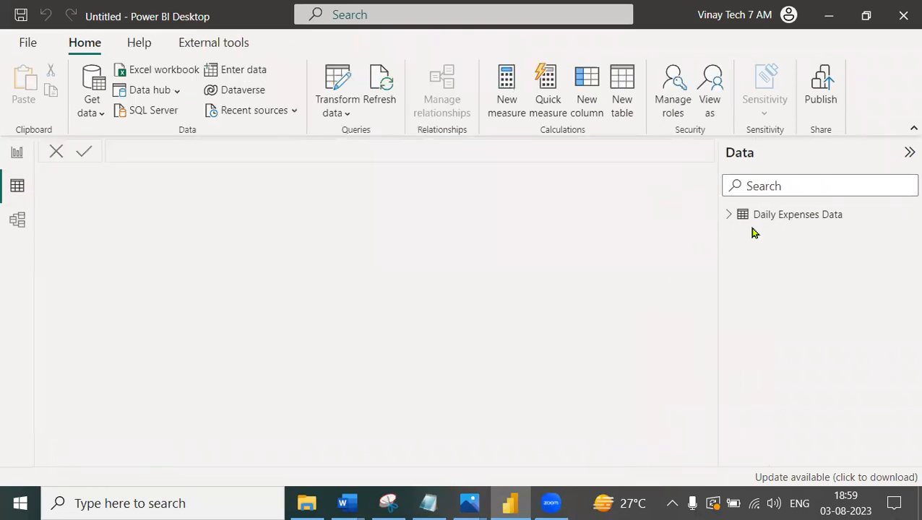
{"action": "left_click", "coordinate": [783, 221]}
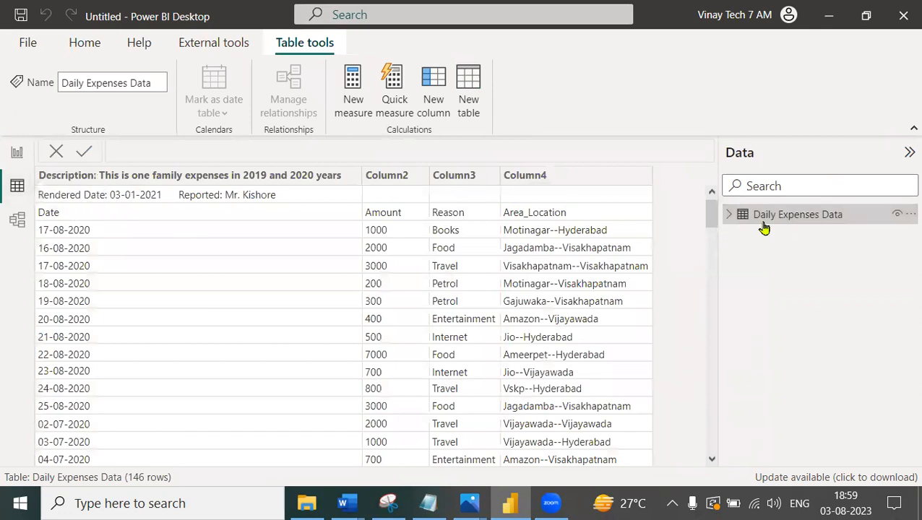
{"action": "left_click", "coordinate": [16, 152]}
{"action": "left_click", "coordinate": [172, 115]}
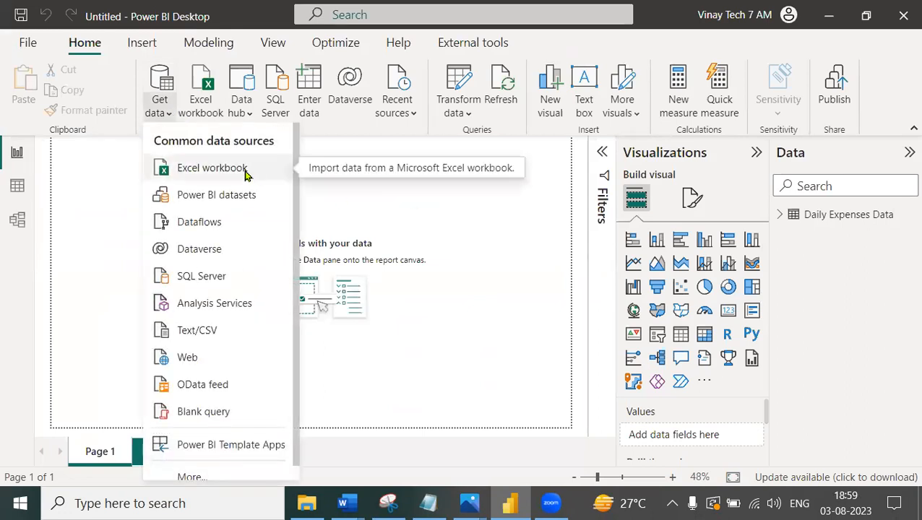
{"action": "left_click", "coordinate": [490, 228]}
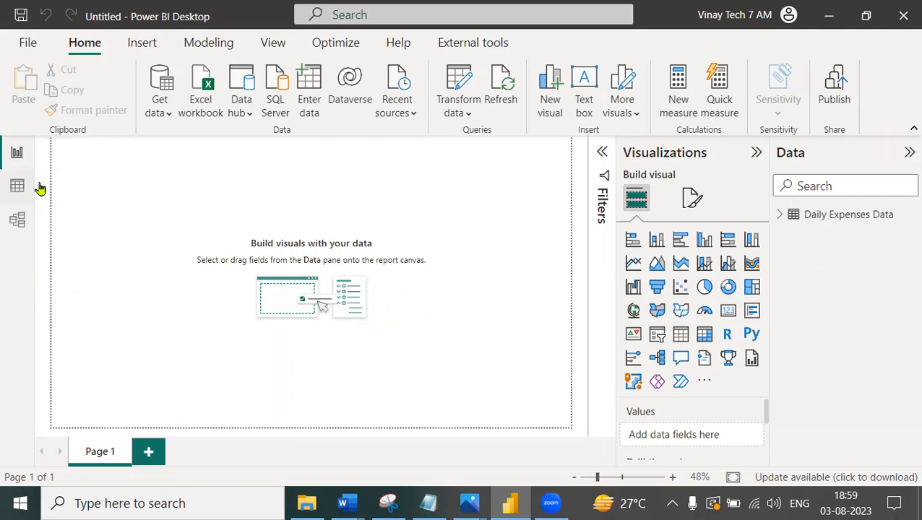
- Draw green arrows from Get data to the Daily Expenses Data table and on to the data view icon, and display the table's data grid
{"action": "mouse_move", "coordinate": [156, 108]}
{"action": "left_mouse_down"}
{"action": "mouse_move", "coordinate": [803, 234]}
{"action": "mouse_move", "coordinate": [790, 246]}
{"action": "mouse_move", "coordinate": [322, 243]}
{"action": "mouse_move", "coordinate": [25, 187]}
{"action": "mouse_move", "coordinate": [23, 210]}
{"action": "mouse_move", "coordinate": [92, 164]}
{"action": "left_mouse_up"}
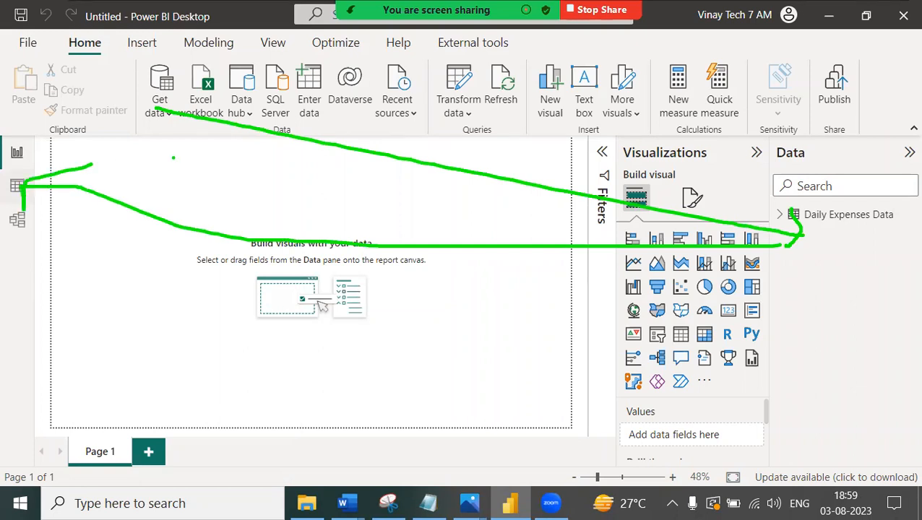
{"action": "left_click", "coordinate": [17, 186]}
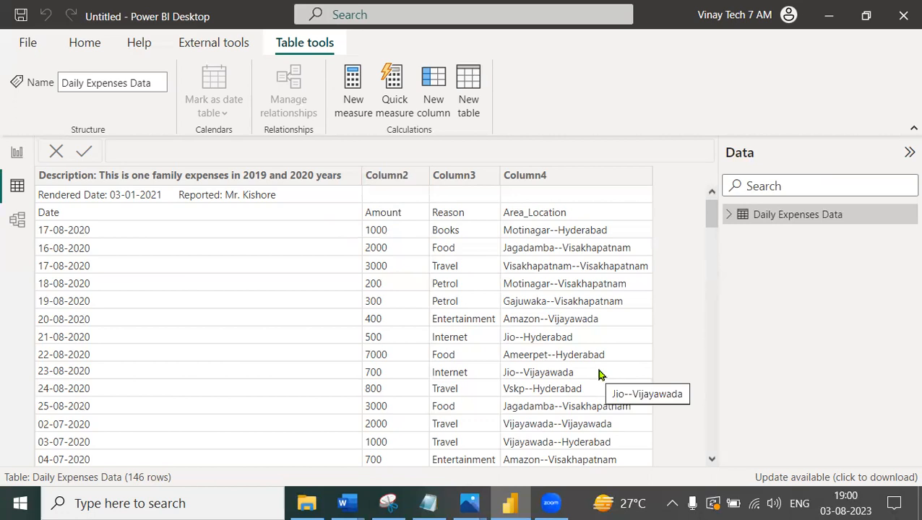
- Return to report view and open the loaded data in Power Query Editor through Transform data
{"action": "left_click", "coordinate": [16, 154]}
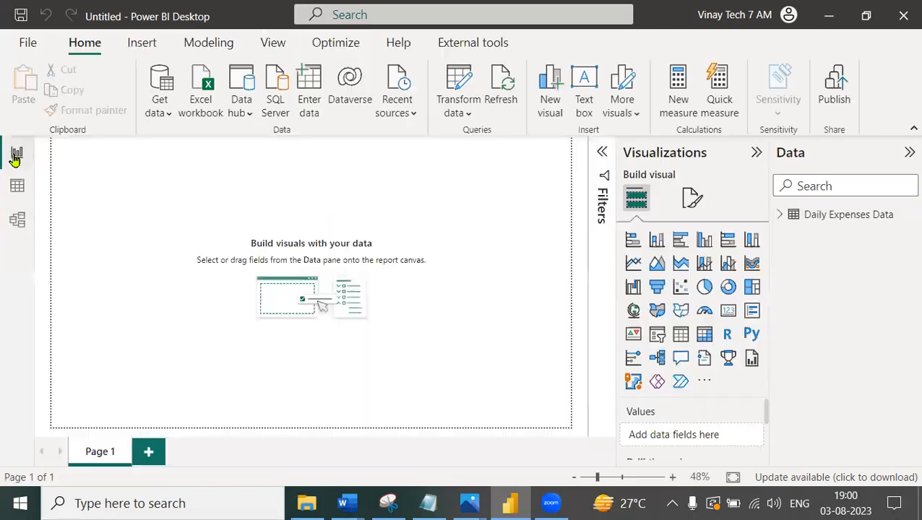
{"action": "left_click", "coordinate": [470, 116]}
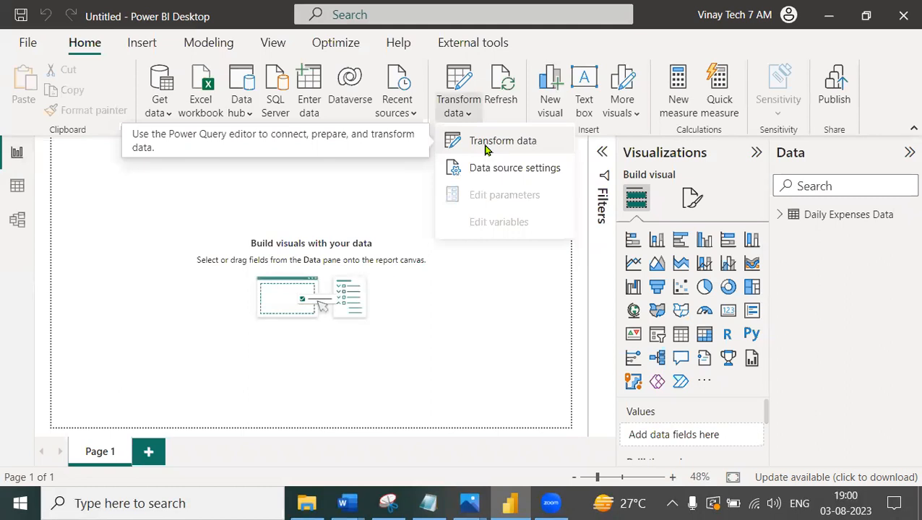
{"action": "left_click", "coordinate": [486, 147]}
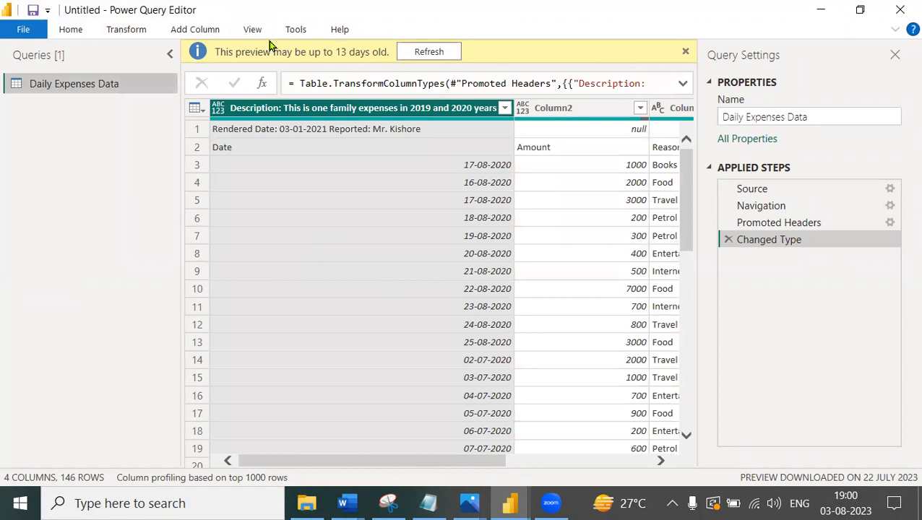
- Float the Power Query Editor window over the report, inspect its Close & Apply options, and maximize the window again
{"action": "left_click_drag", "start_coordinate": [273, 11], "coordinate": [318, 165]}
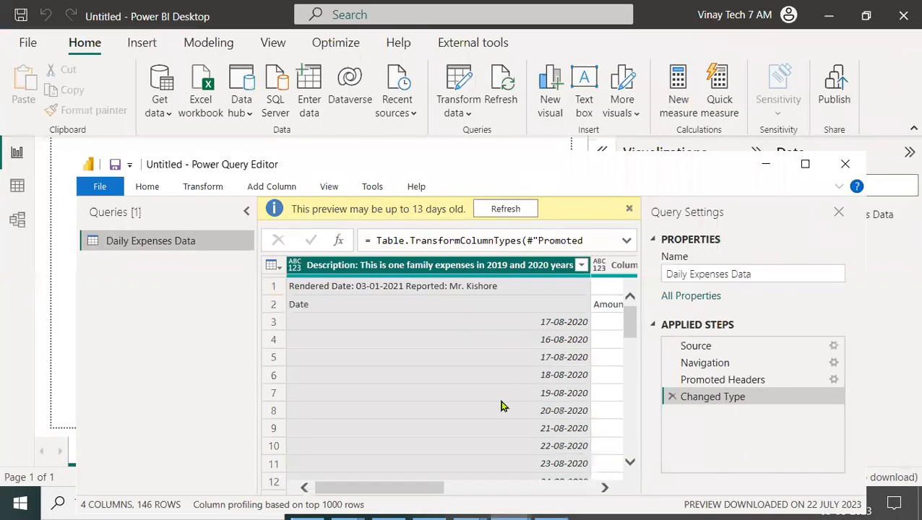
{"action": "left_click", "coordinate": [147, 190]}
{"action": "left_click", "coordinate": [109, 248]}
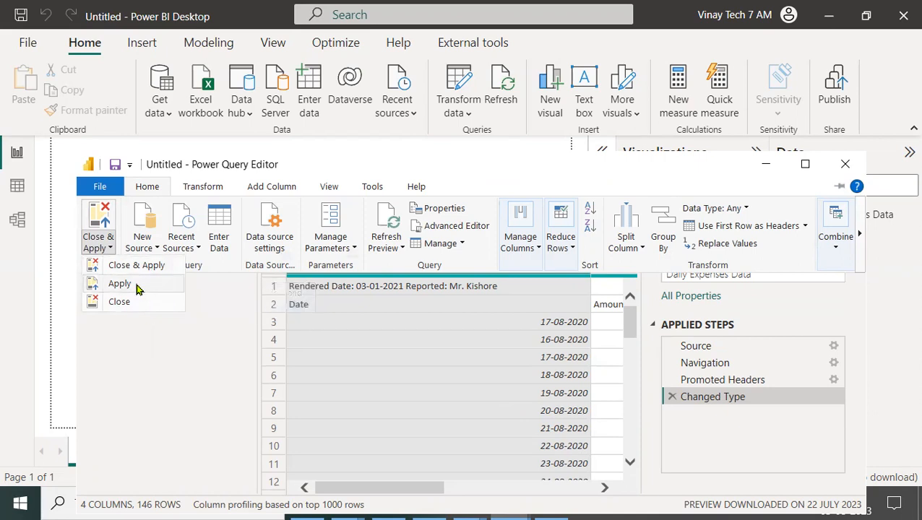
{"action": "left_click", "coordinate": [806, 164]}
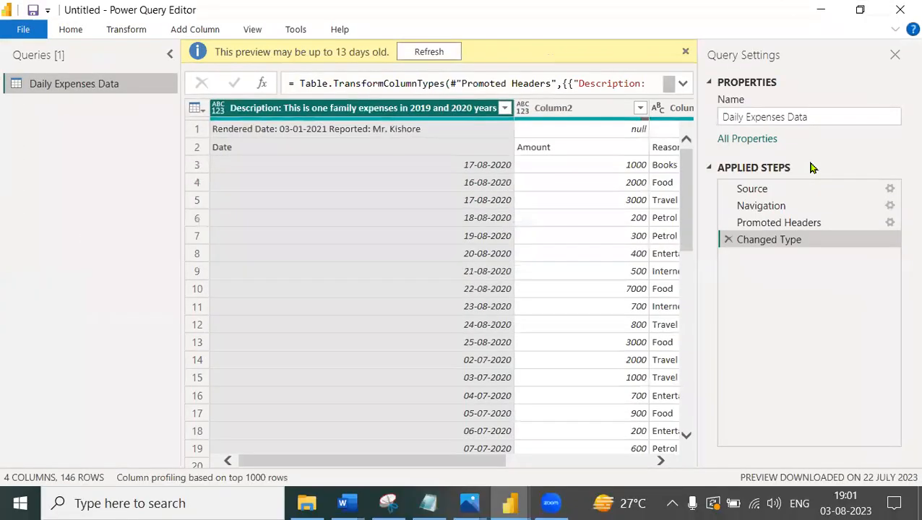
- Dismiss the old-preview notice and remove the top 1 row from the Daily Expenses Data query
{"action": "left_click", "coordinate": [686, 54]}
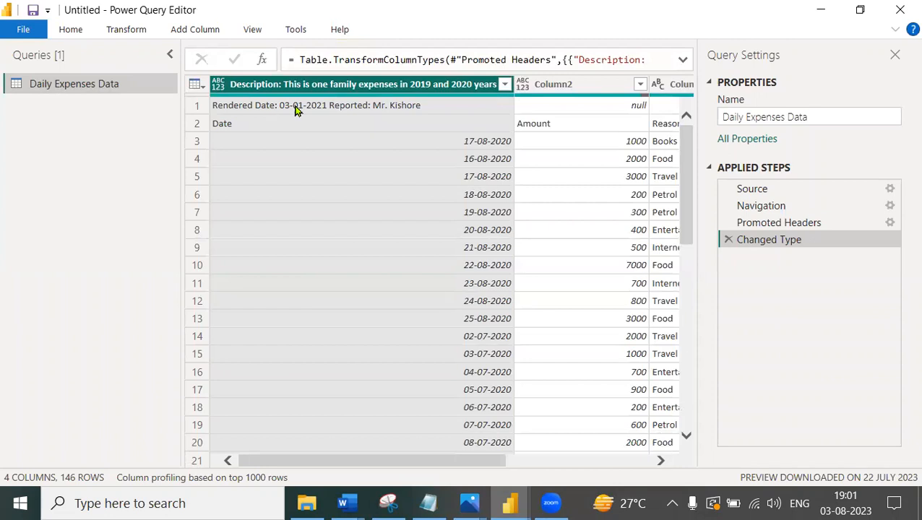
{"action": "left_click", "coordinate": [197, 85]}
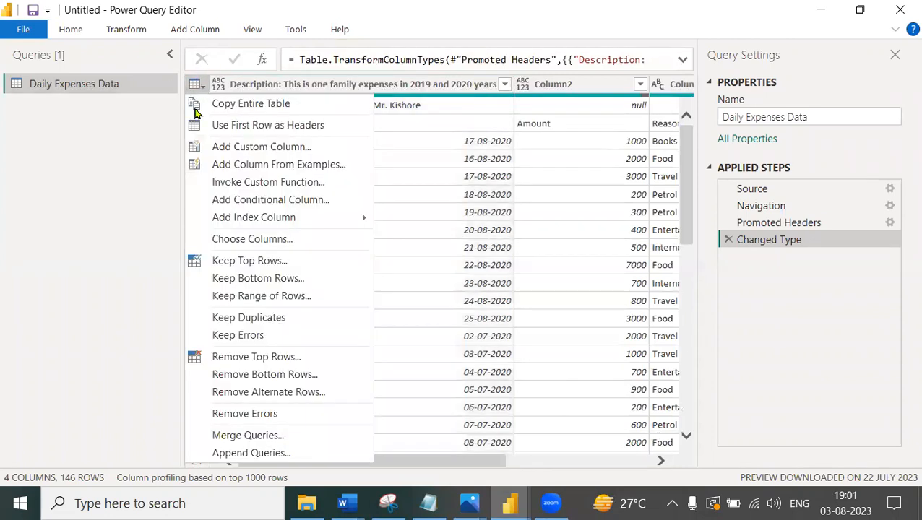
{"action": "left_click", "coordinate": [275, 365]}
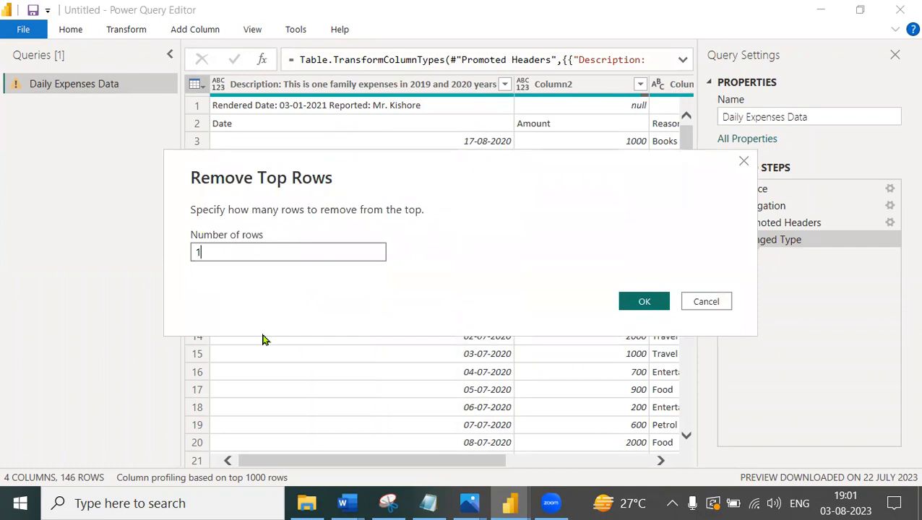
{"action": "left_click", "coordinate": [646, 302]}
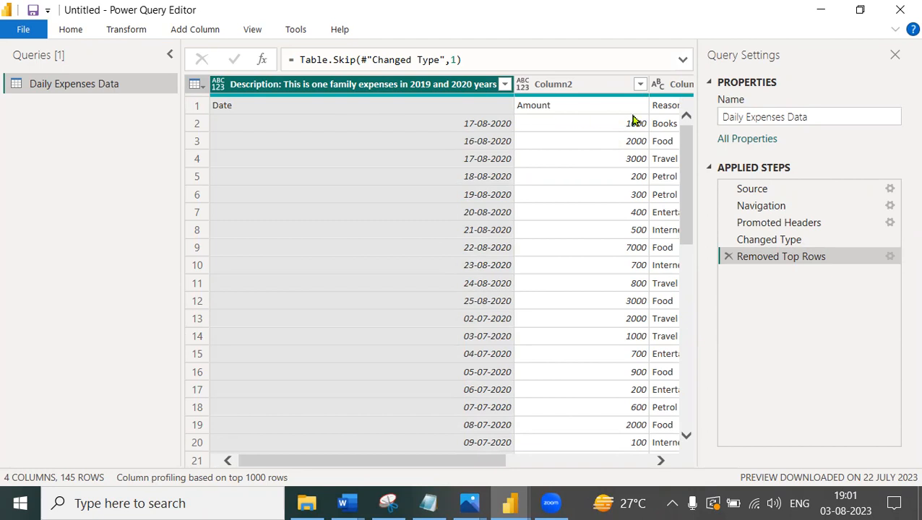
- Promote the first row of the Daily Expenses Data query to column headers
{"action": "left_click", "coordinate": [199, 86]}
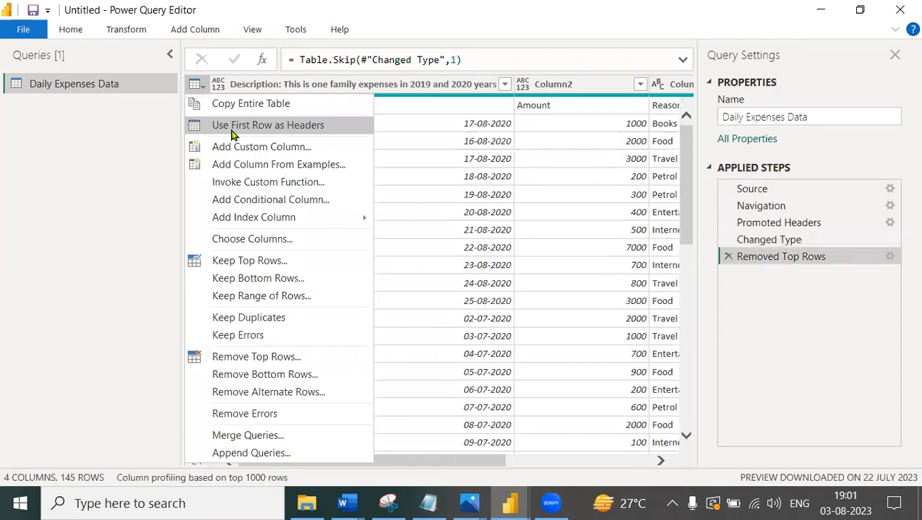
{"action": "left_click", "coordinate": [475, 175]}
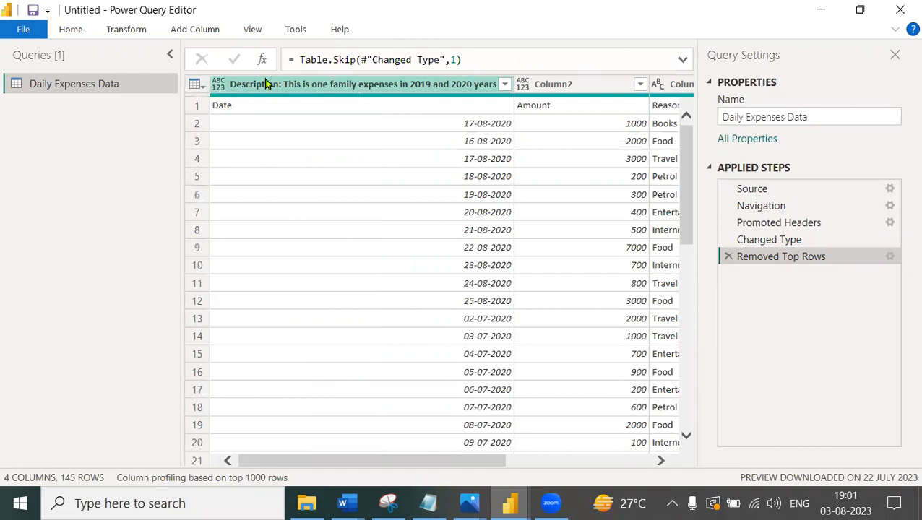
{"action": "left_click", "coordinate": [197, 84]}
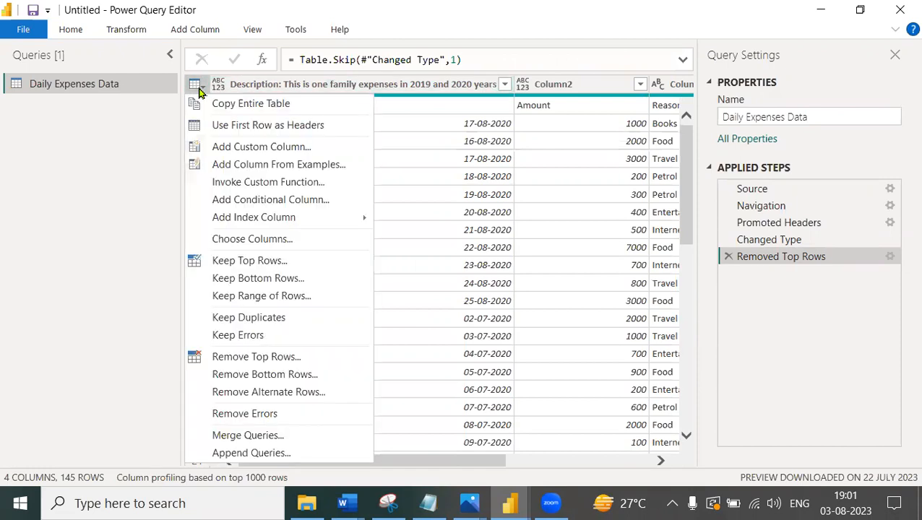
{"action": "left_click", "coordinate": [220, 125]}
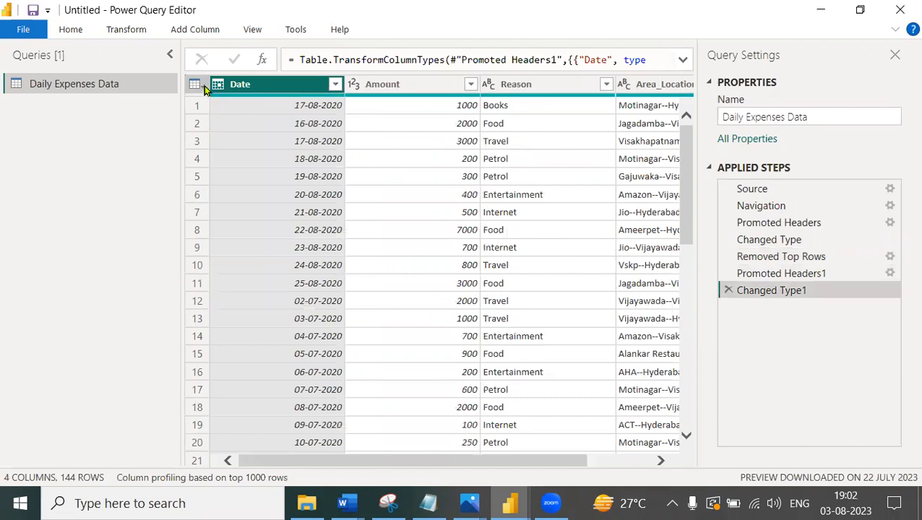
{"action": "left_click", "coordinate": [197, 84]}
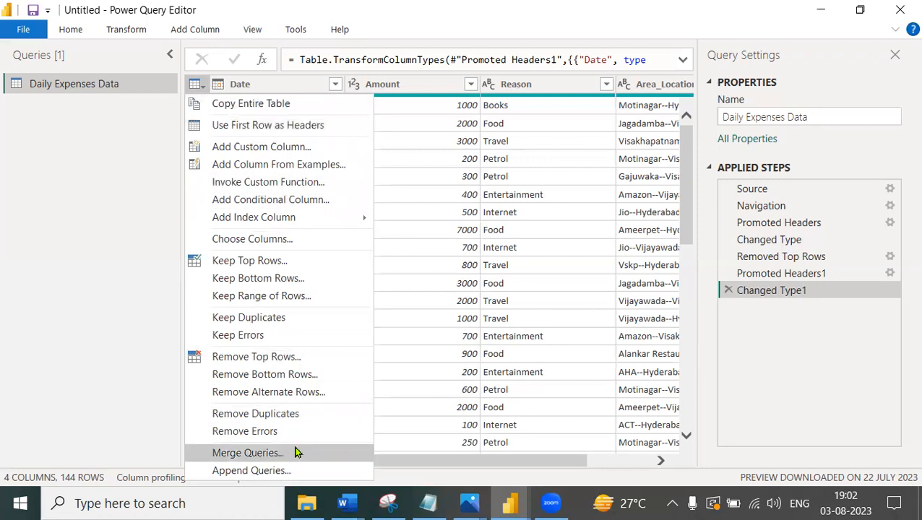
{"action": "right_click", "coordinate": [405, 85]}
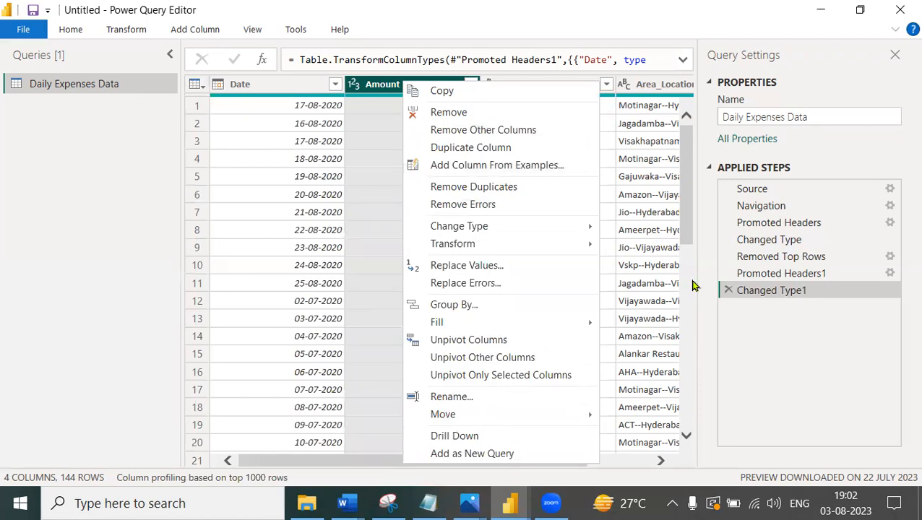
{"action": "left_click", "coordinate": [785, 392]}
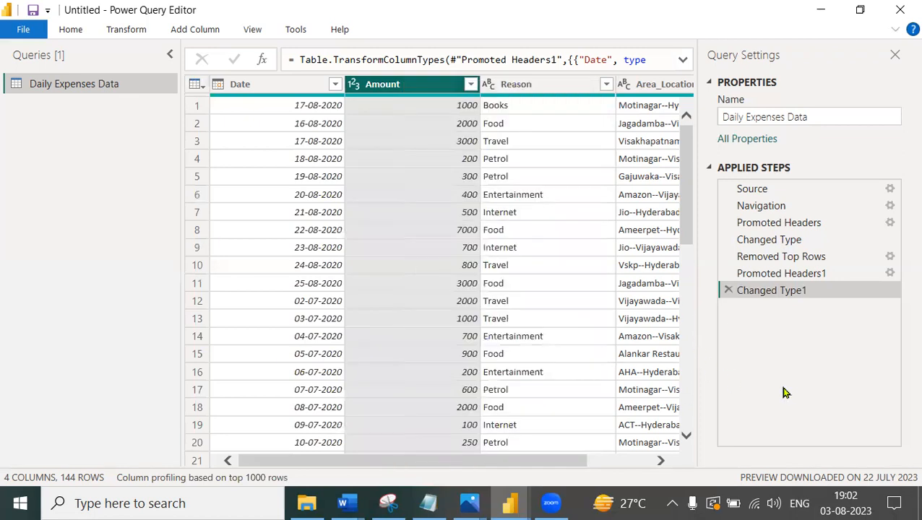
{"action": "left_click", "coordinate": [199, 85]}
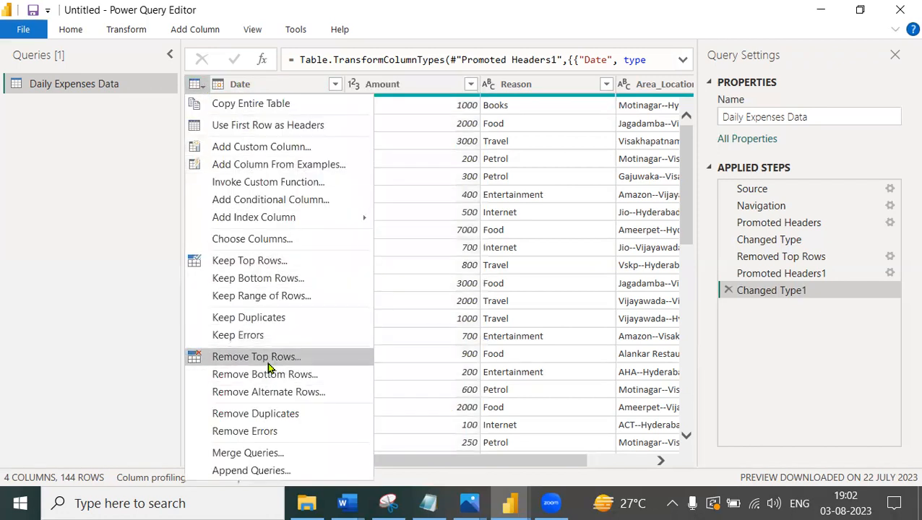
{"action": "left_click", "coordinate": [154, 181]}
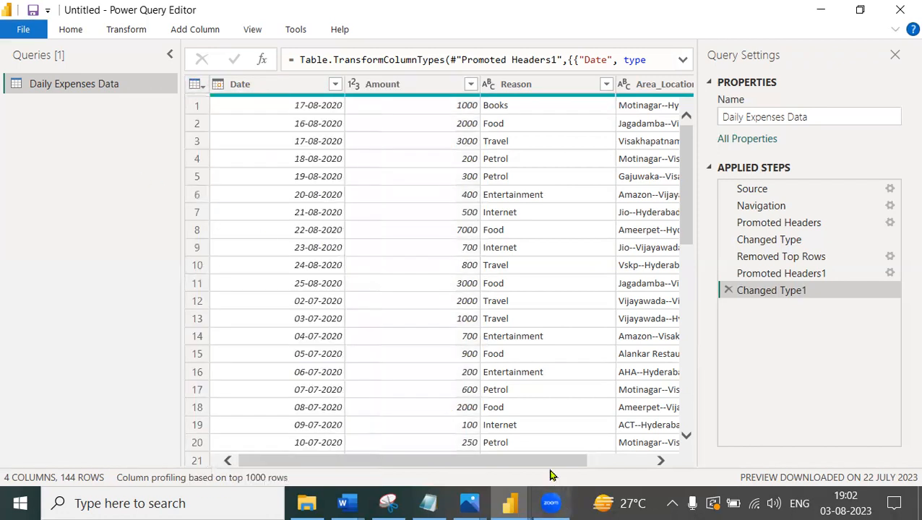
- Split the Area_Location column by the custom delimiter "--" at each occurrence of the delimiter
{"action": "left_click_drag", "start_coordinate": [552, 463], "coordinate": [636, 465]}
{"action": "left_click", "coordinate": [560, 87]}
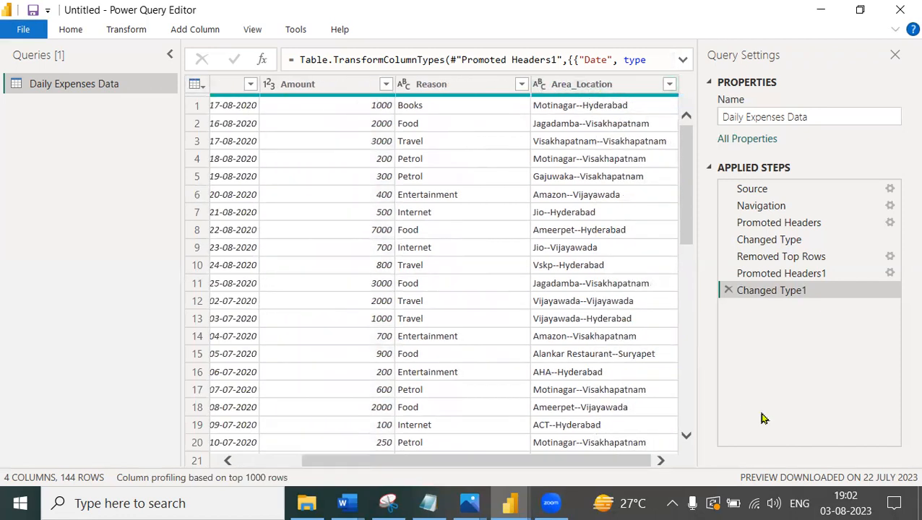
{"action": "left_click", "coordinate": [586, 87]}
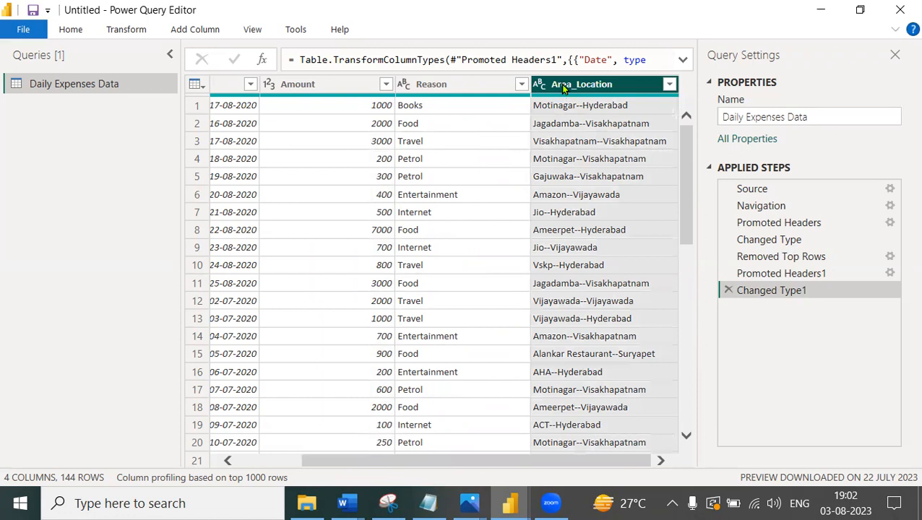
{"action": "right_click", "coordinate": [561, 84]}
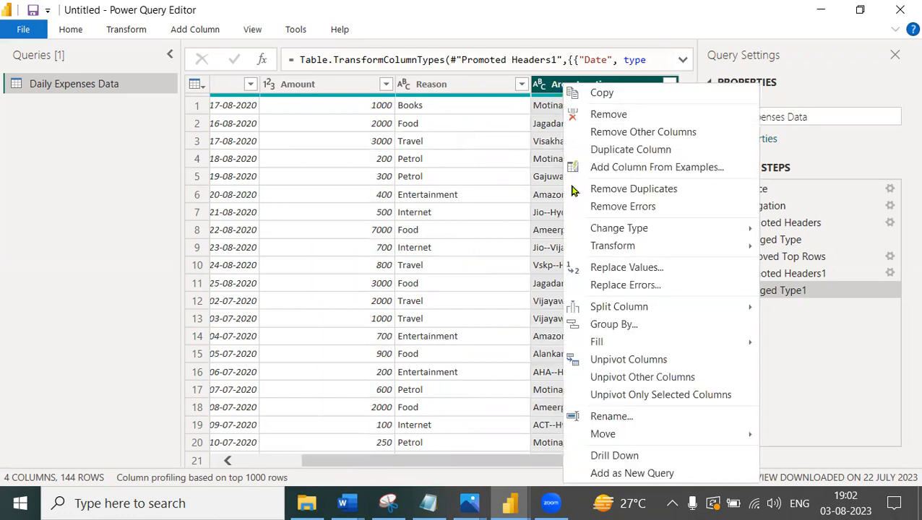
{"action": "mouse_move", "coordinate": [607, 314]}
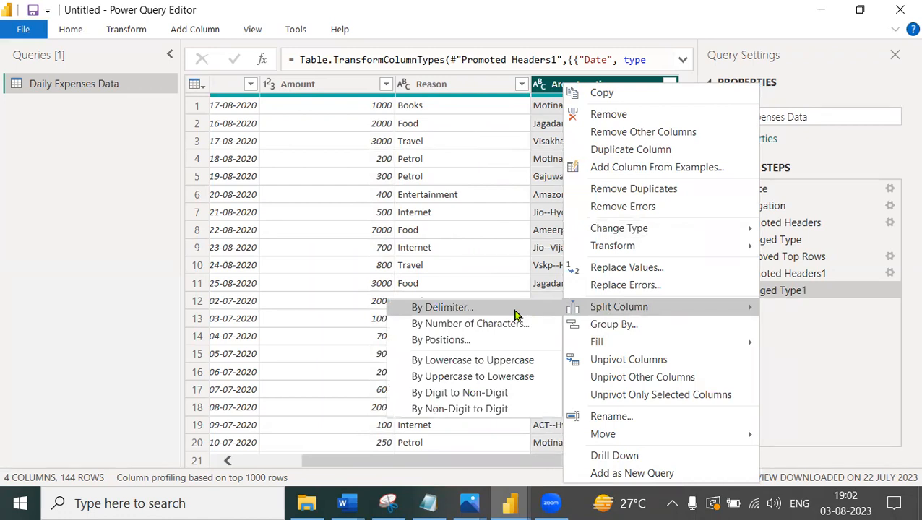
{"action": "left_click", "coordinate": [443, 308]}
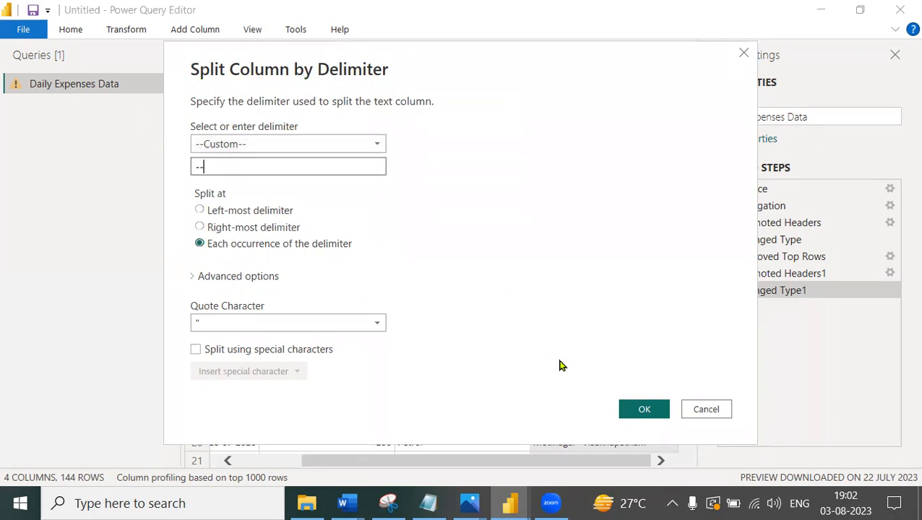
{"action": "left_click", "coordinate": [639, 412]}
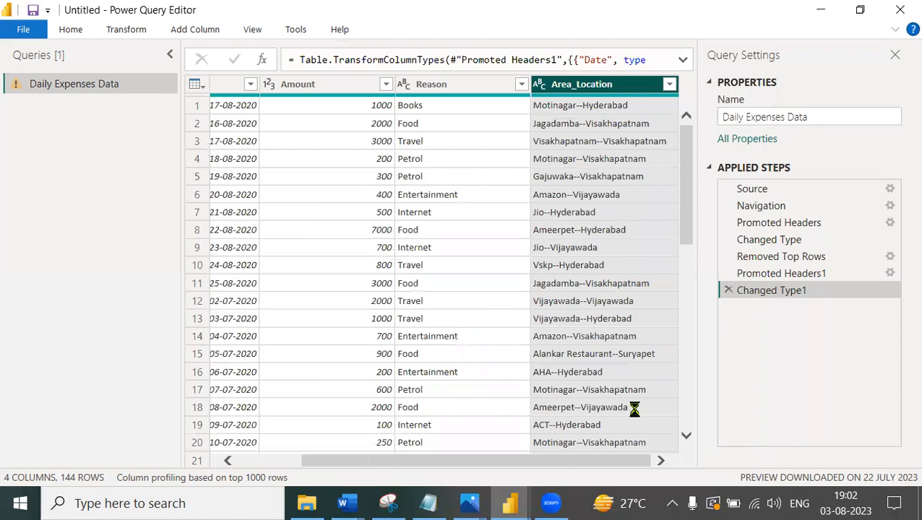
- Rename the first column produced by the split as Area and the second as Location
{"action": "left_click_drag", "start_coordinate": [567, 461], "coordinate": [665, 465]}
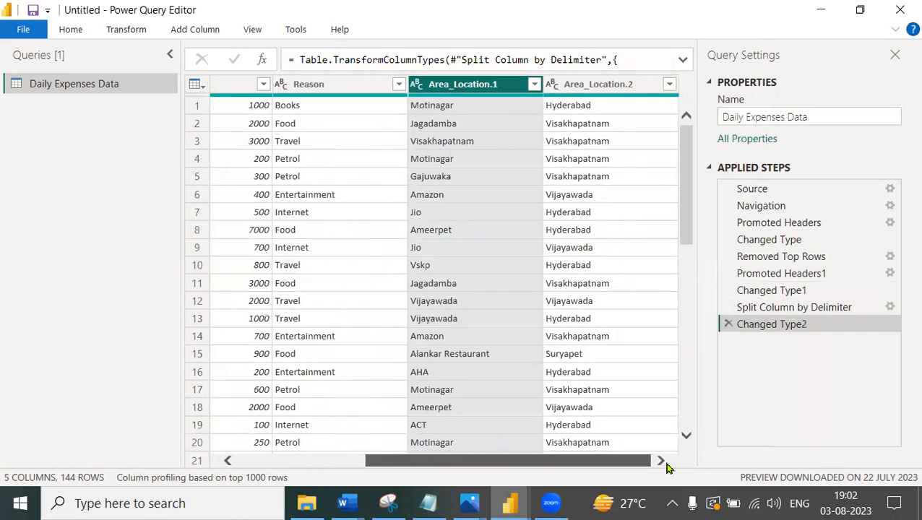
{"action": "double_click", "coordinate": [496, 84]}
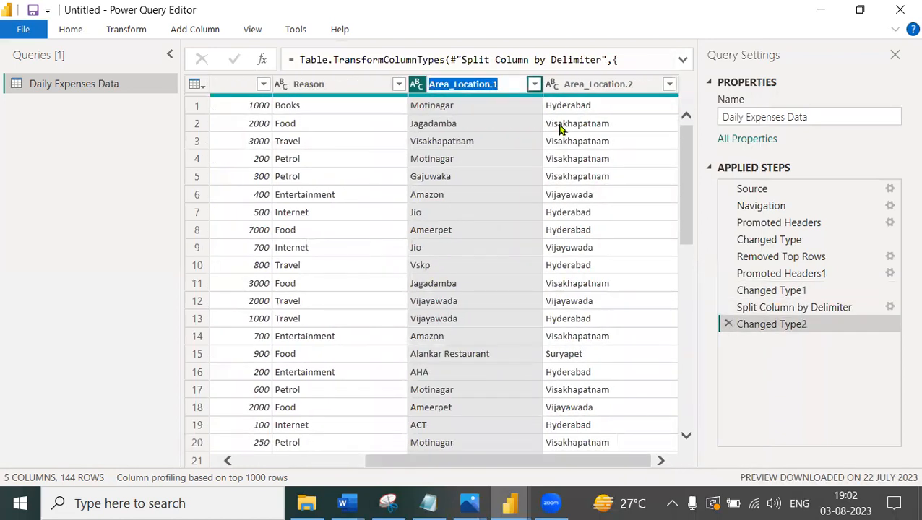
{"action": "type", "text": "Area"}
{"action": "double_click", "coordinate": [594, 85]}
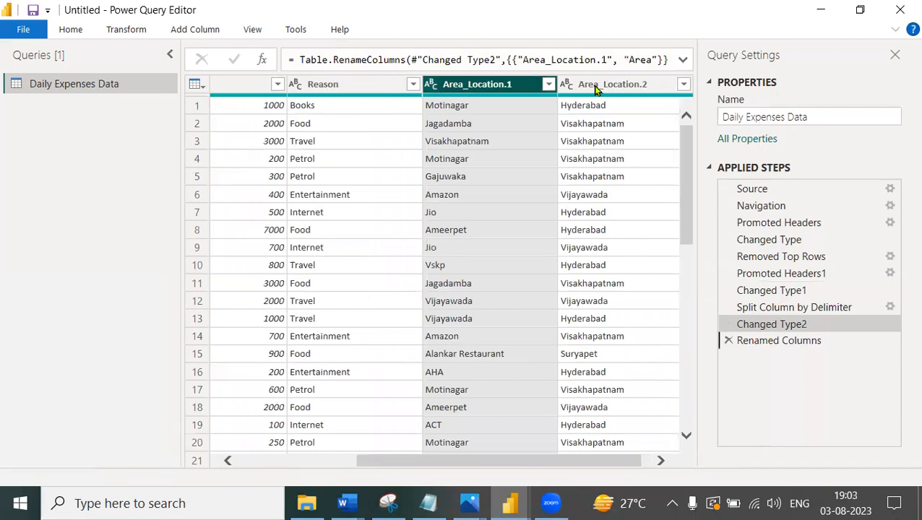
{"action": "left_click", "coordinate": [592, 85]}
{"action": "key", "text": "BackSpace"}
{"action": "key", "text": "BackSpace"}
{"action": "key", "text": "BackSpace"}
{"action": "key", "text": "BackSpace"}
{"action": "key", "text": "BackSpace"}
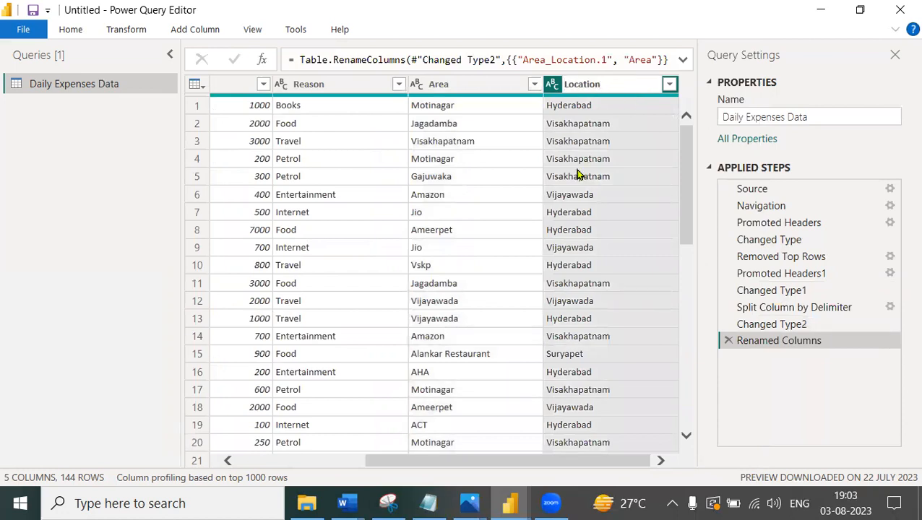
{"action": "key", "text": "Return"}
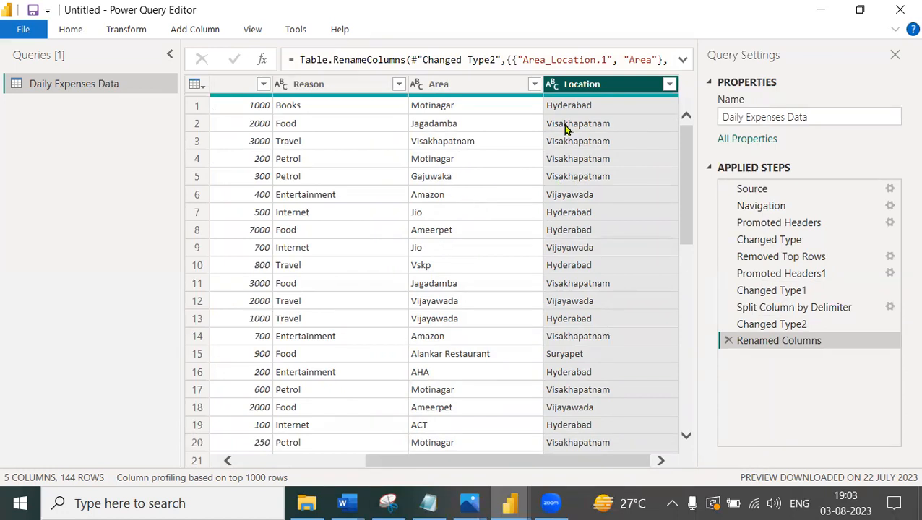
{"action": "right_click", "coordinate": [483, 84]}
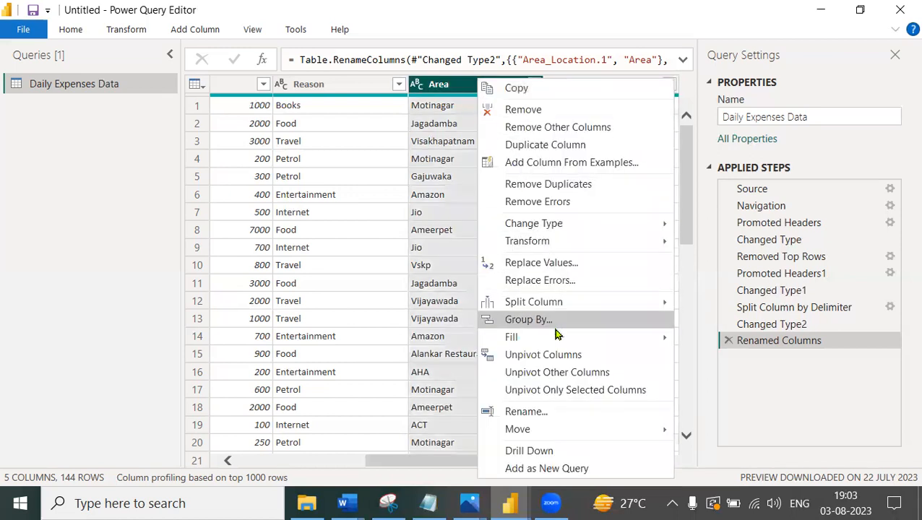
{"action": "mouse_move", "coordinate": [558, 303]}
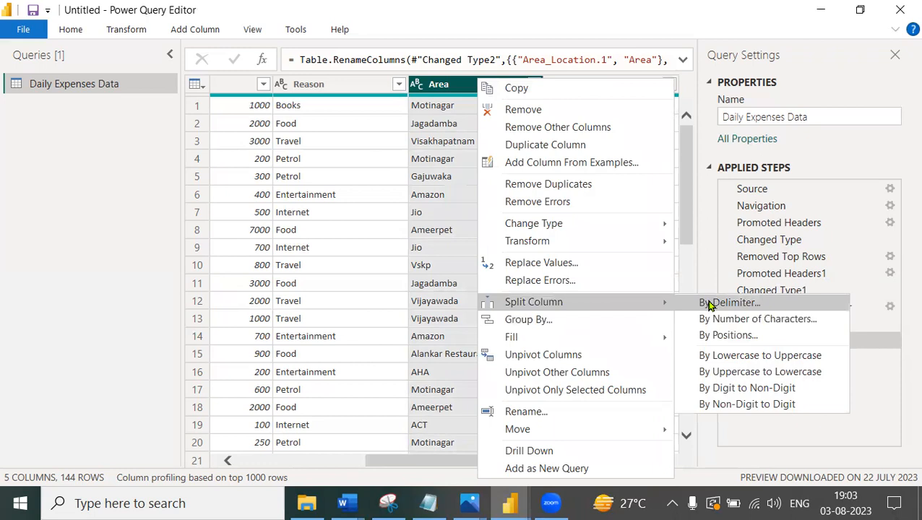
{"action": "left_click", "coordinate": [70, 204]}
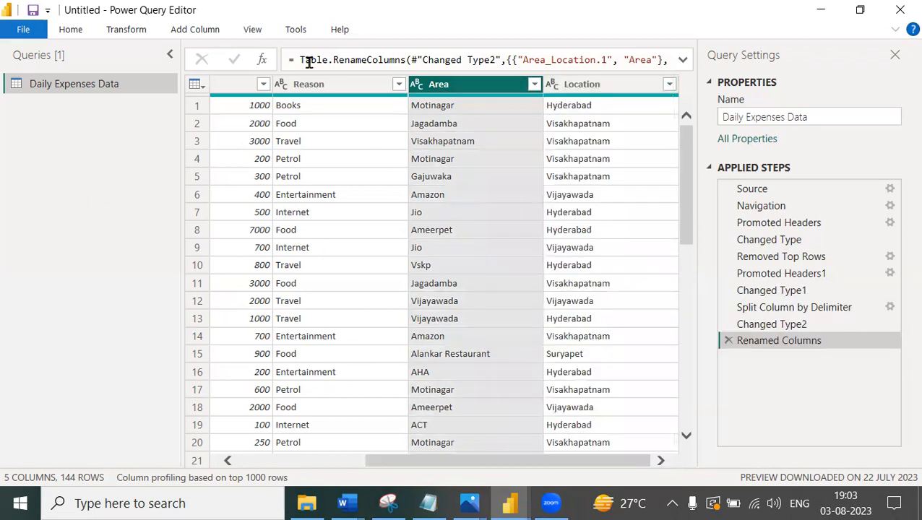
{"action": "left_click_drag", "start_coordinate": [505, 469], "coordinate": [377, 445]}
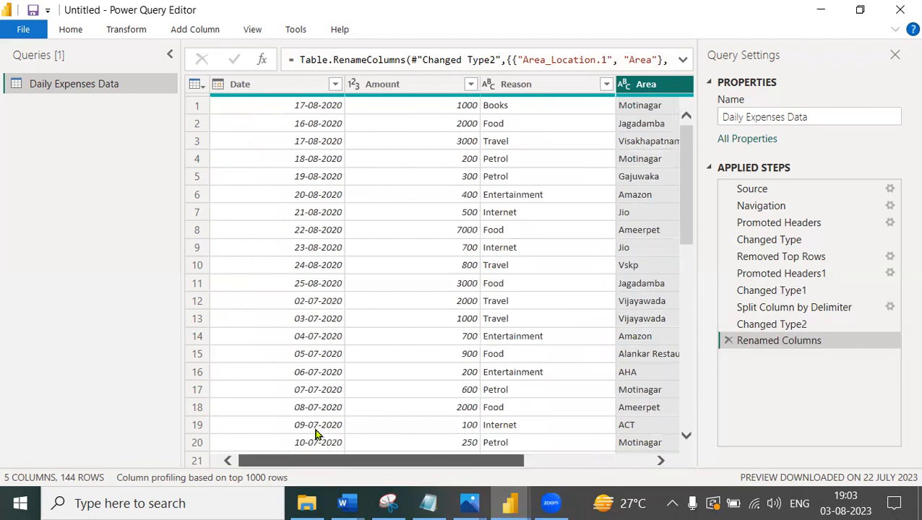
- Apply the query changes and close Power Query Editor to return to the report
{"action": "left_click", "coordinate": [70, 30]}
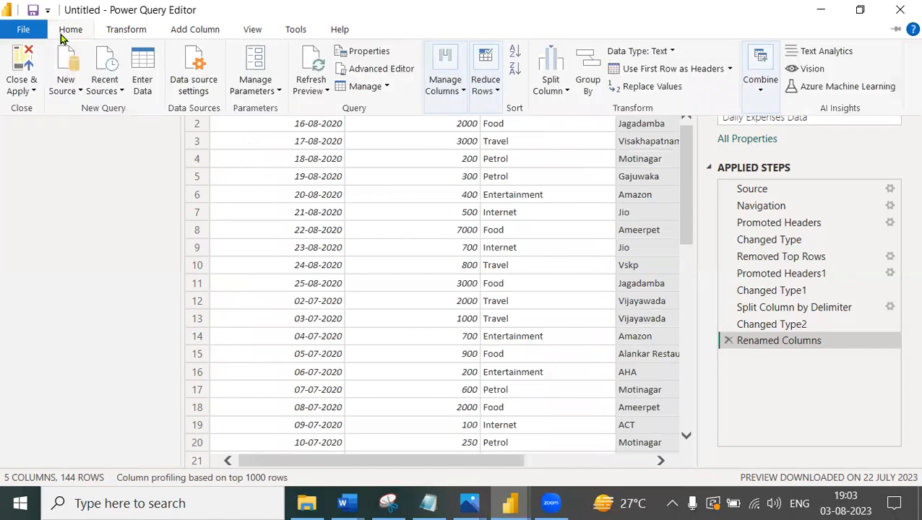
{"action": "left_click", "coordinate": [33, 92]}
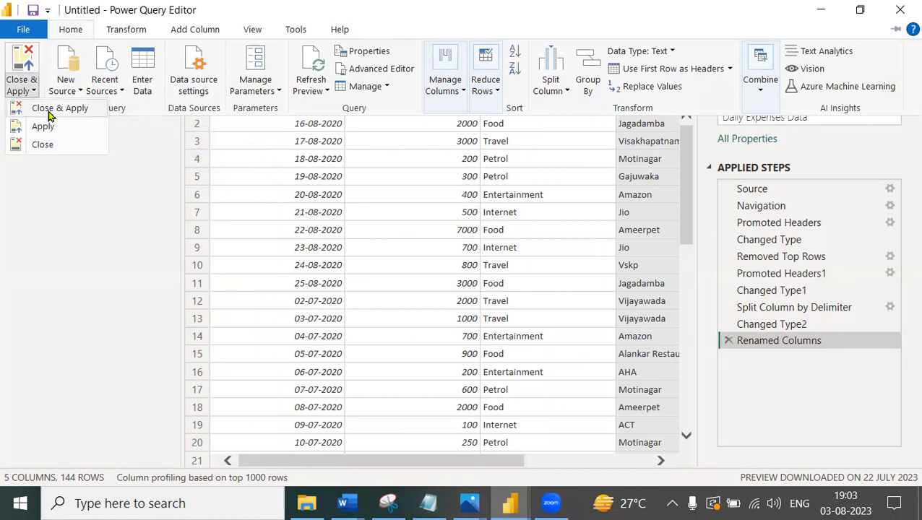
{"action": "left_click", "coordinate": [49, 110]}
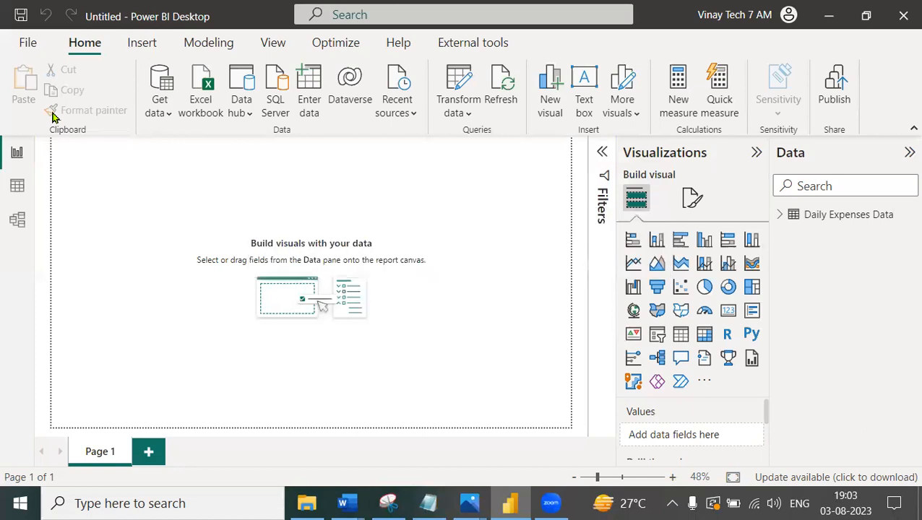
- Review the cleaned Daily Expenses Data table in data view and in model view, and return to report view
{"action": "left_click", "coordinate": [30, 188]}
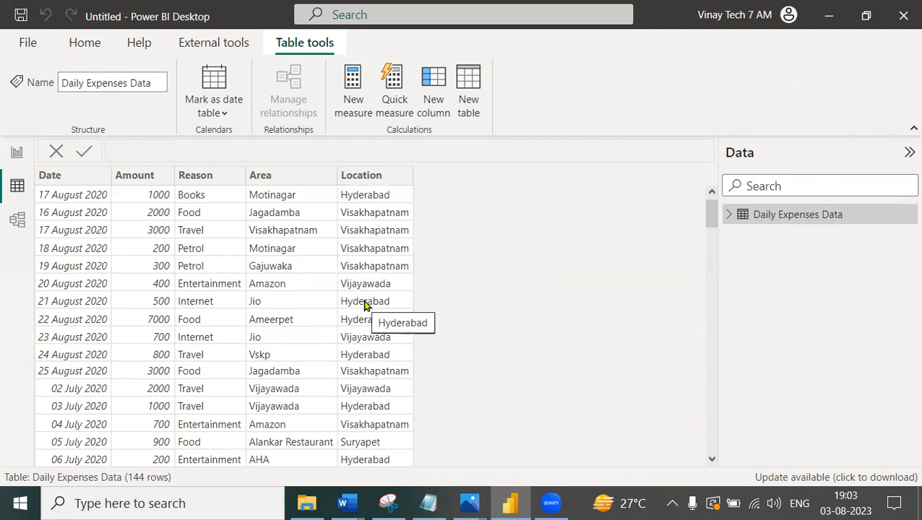
{"action": "left_click", "coordinate": [13, 152]}
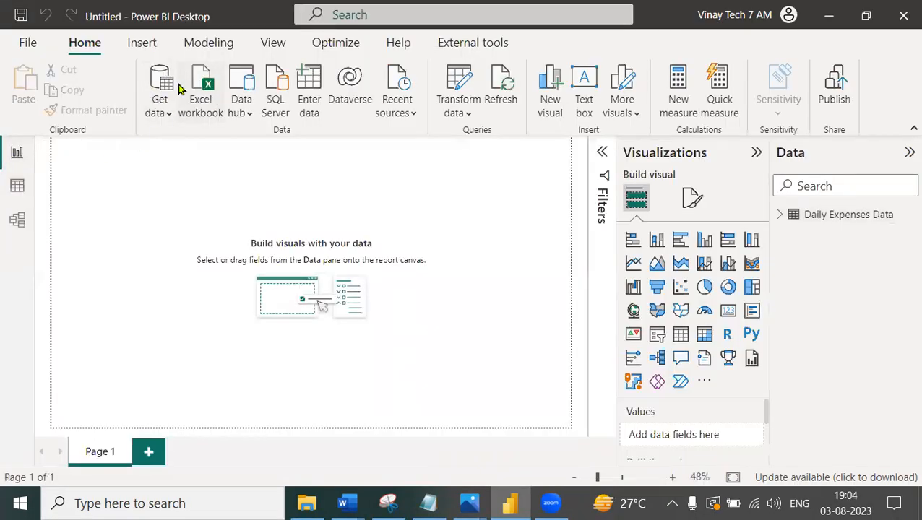
{"action": "left_click", "coordinate": [22, 221]}
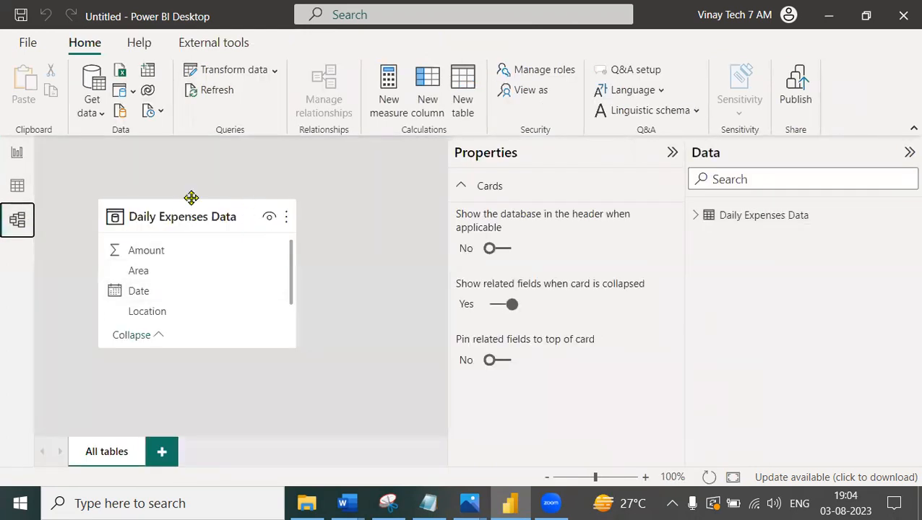
{"action": "left_click", "coordinate": [19, 157]}
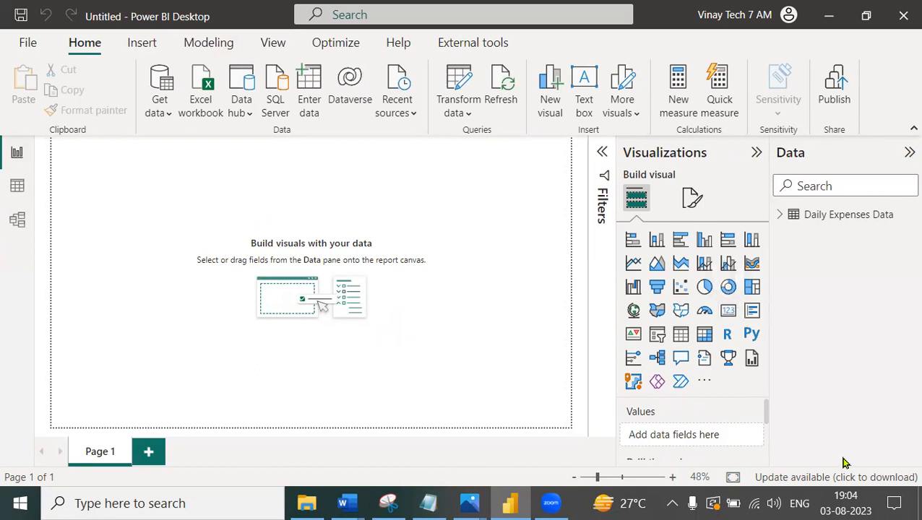
{"action": "key", "text": "ctrl+2"}
{"action": "left_click_drag", "start_coordinate": [733, 140], "coordinate": [704, 128]}
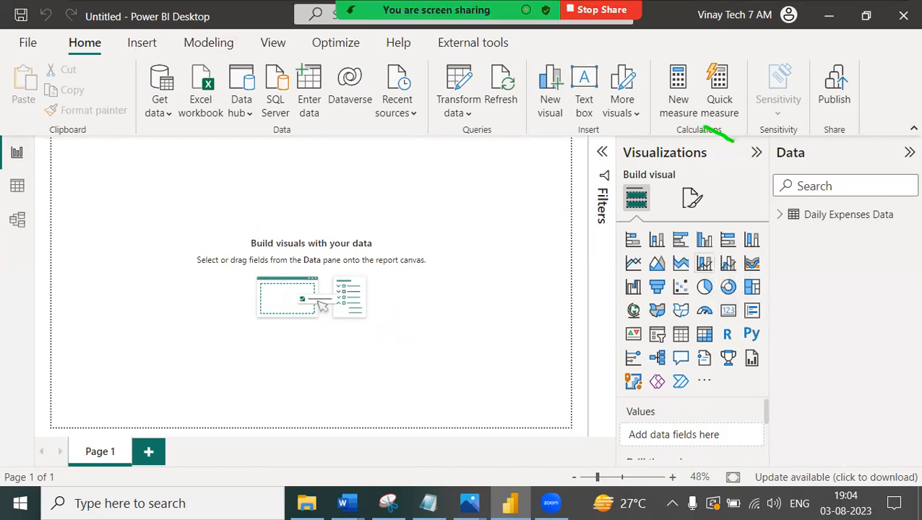
{"action": "mouse_move", "coordinate": [611, 132]}
{"action": "left_mouse_down"}
{"action": "mouse_move", "coordinate": [718, 343]}
{"action": "mouse_move", "coordinate": [777, 428]}
{"action": "left_mouse_up"}
{"action": "mouse_move", "coordinate": [657, 167]}
{"action": "left_mouse_down"}
{"action": "mouse_move", "coordinate": [530, 154]}
{"action": "mouse_move", "coordinate": [319, 179]}
{"action": "mouse_move", "coordinate": [367, 210]}
{"action": "left_mouse_up"}
{"action": "mouse_move", "coordinate": [841, 175]}
{"action": "left_mouse_down"}
{"action": "mouse_move", "coordinate": [738, 420]}
{"action": "mouse_move", "coordinate": [788, 435]}
{"action": "left_mouse_up"}
{"action": "left_click_drag", "start_coordinate": [475, 170], "coordinate": [476, 223]}
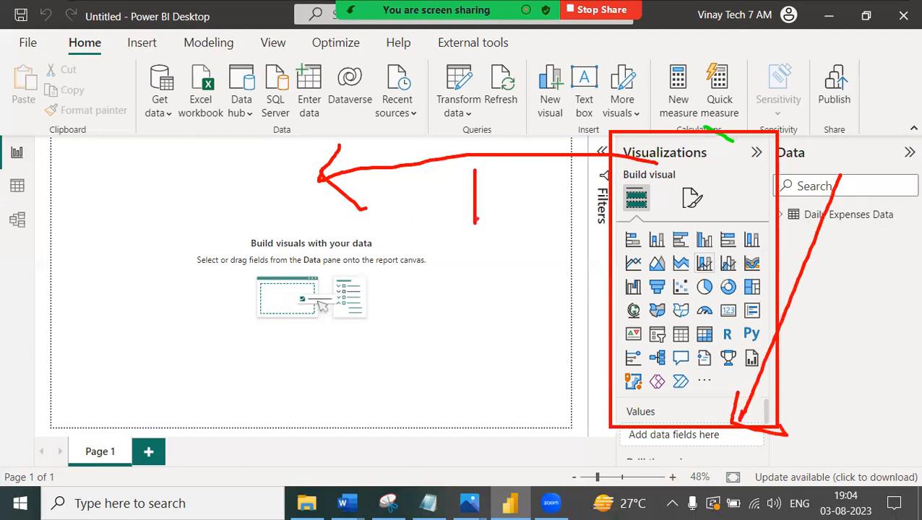
{"action": "mouse_move", "coordinate": [817, 295]}
{"action": "left_mouse_down"}
{"action": "mouse_move", "coordinate": [820, 325]}
{"action": "mouse_move", "coordinate": [892, 323]}
{"action": "left_mouse_up"}
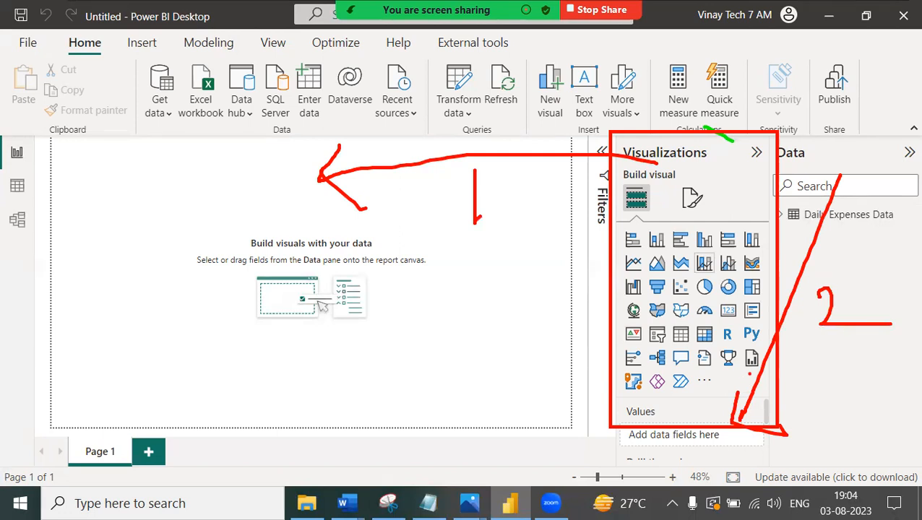
{"action": "mouse_move", "coordinate": [741, 304]}
{"action": "left_mouse_down"}
{"action": "mouse_move", "coordinate": [711, 304]}
{"action": "mouse_move", "coordinate": [726, 324]}
{"action": "mouse_move", "coordinate": [744, 302]}
{"action": "left_mouse_up"}
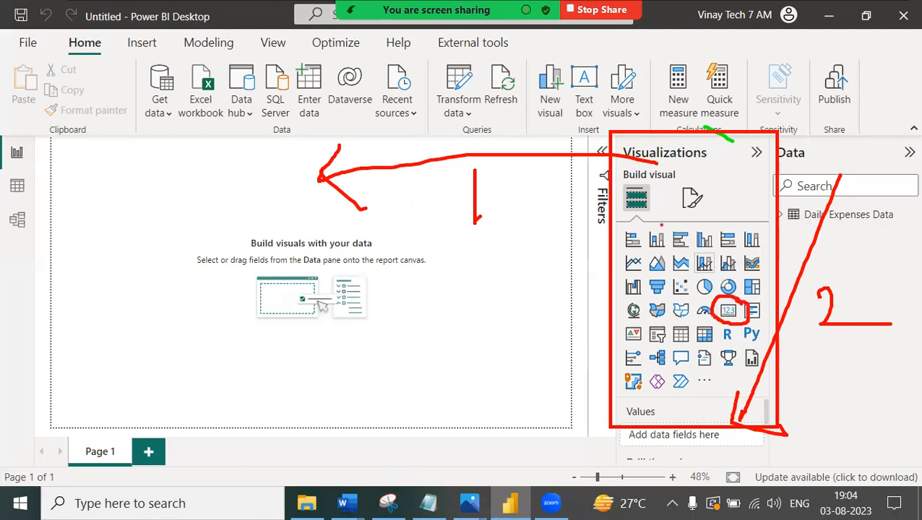
{"action": "mouse_move", "coordinate": [650, 224]}
{"action": "left_mouse_down"}
{"action": "mouse_move", "coordinate": [611, 225]}
{"action": "mouse_move", "coordinate": [638, 253]}
{"action": "mouse_move", "coordinate": [649, 229]}
{"action": "left_mouse_up"}
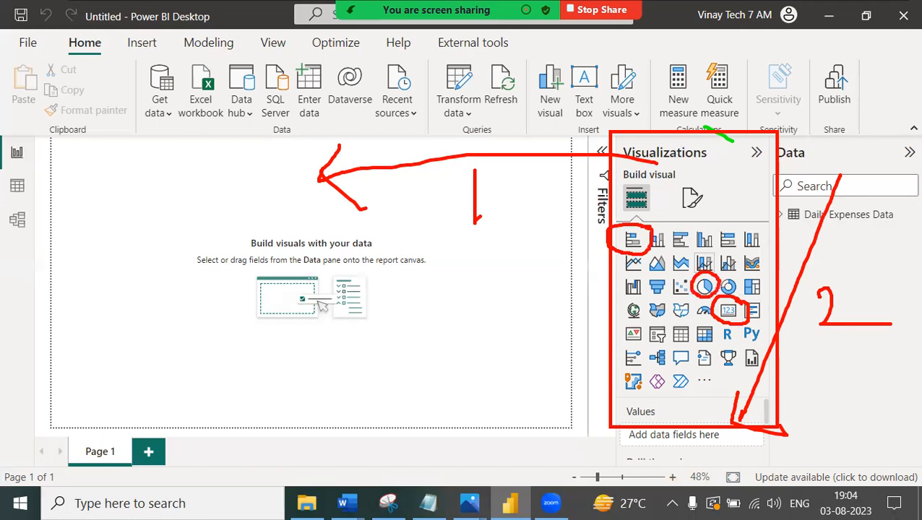
{"action": "mouse_move", "coordinate": [639, 297]}
{"action": "left_mouse_down"}
{"action": "mouse_move", "coordinate": [623, 319]}
{"action": "mouse_move", "coordinate": [649, 296]}
{"action": "mouse_move", "coordinate": [660, 319]}
{"action": "mouse_move", "coordinate": [636, 340]}
{"action": "mouse_move", "coordinate": [677, 313]}
{"action": "left_mouse_up"}
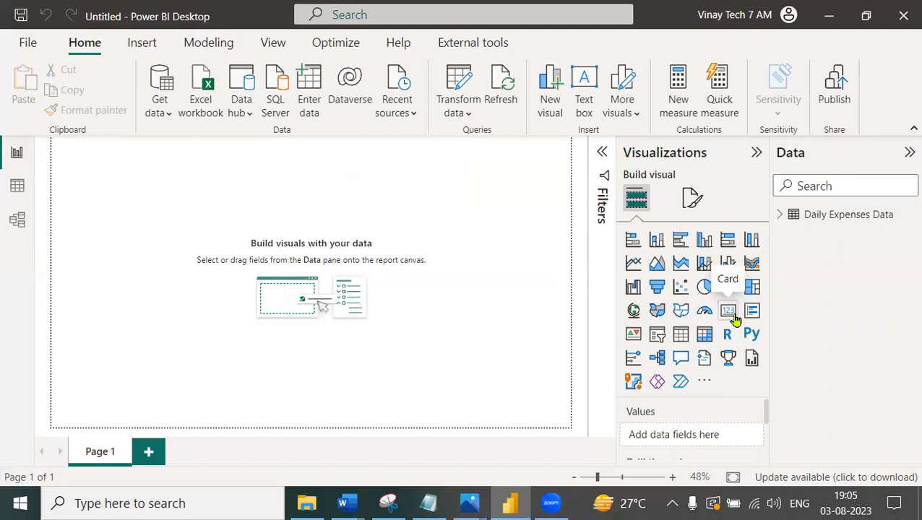
- Add a card visual in the upper-left corner of the report canvas and fill it with the Amount field from Daily Expenses Data
{"action": "left_click_drag", "start_coordinate": [735, 318], "coordinate": [141, 175]}
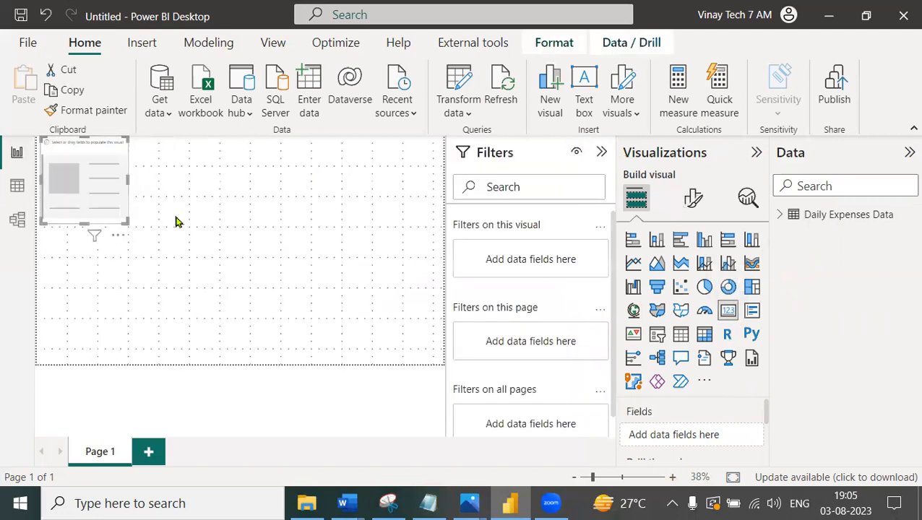
{"action": "left_click", "coordinate": [601, 152]}
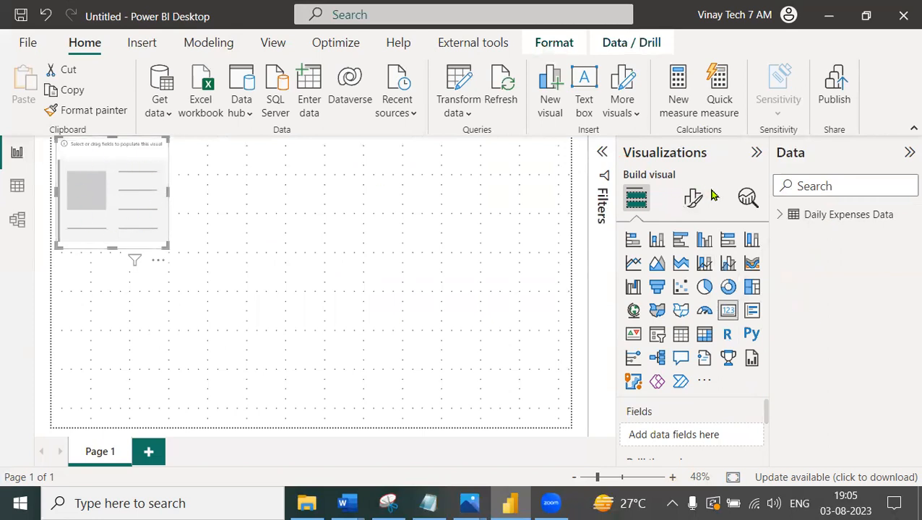
{"action": "left_click", "coordinate": [780, 214]}
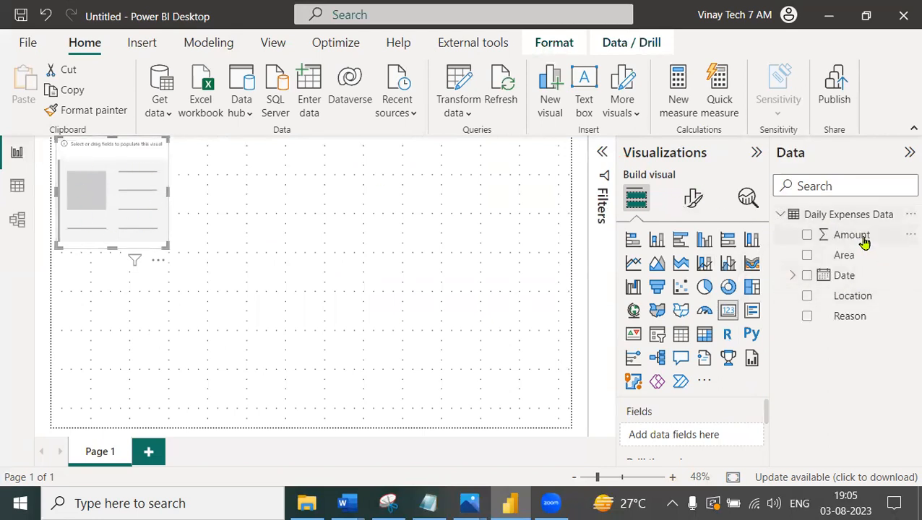
{"action": "left_click_drag", "start_coordinate": [856, 244], "coordinate": [697, 436]}
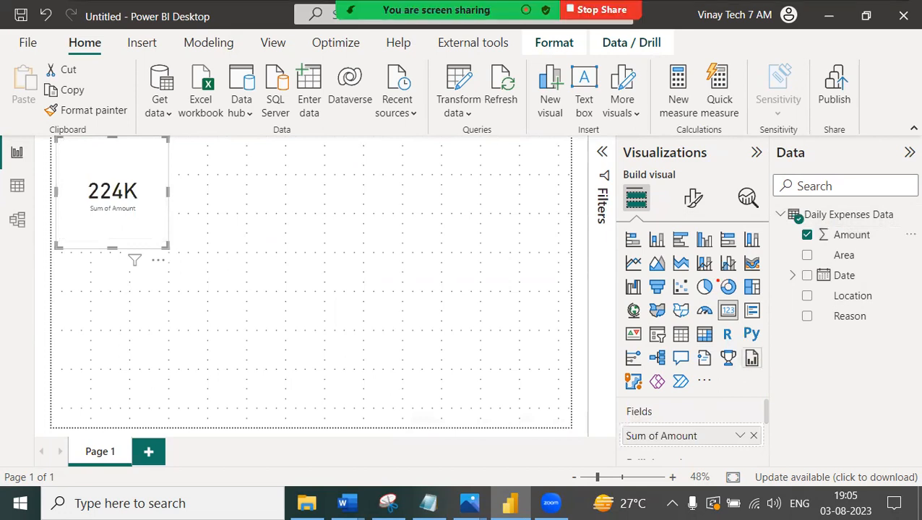
{"action": "mouse_move", "coordinate": [822, 253]}
{"action": "left_mouse_down"}
{"action": "mouse_move", "coordinate": [720, 421]}
{"action": "mouse_move", "coordinate": [762, 413]}
{"action": "left_mouse_up"}
{"action": "left_click_drag", "start_coordinate": [775, 367], "coordinate": [809, 388]}
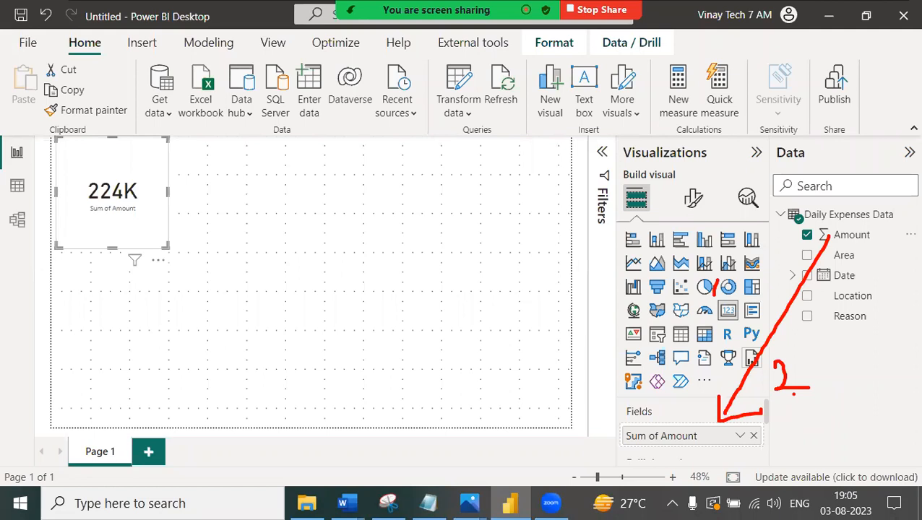
{"action": "key", "text": "Escape"}
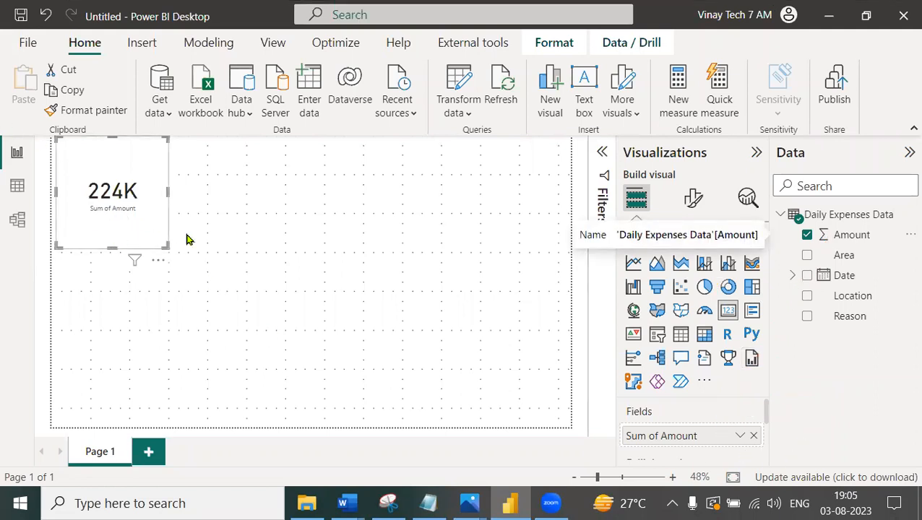
- Add a second card to the right of the first one on the canvas and fill it with the Amount field
{"action": "left_click", "coordinate": [277, 227]}
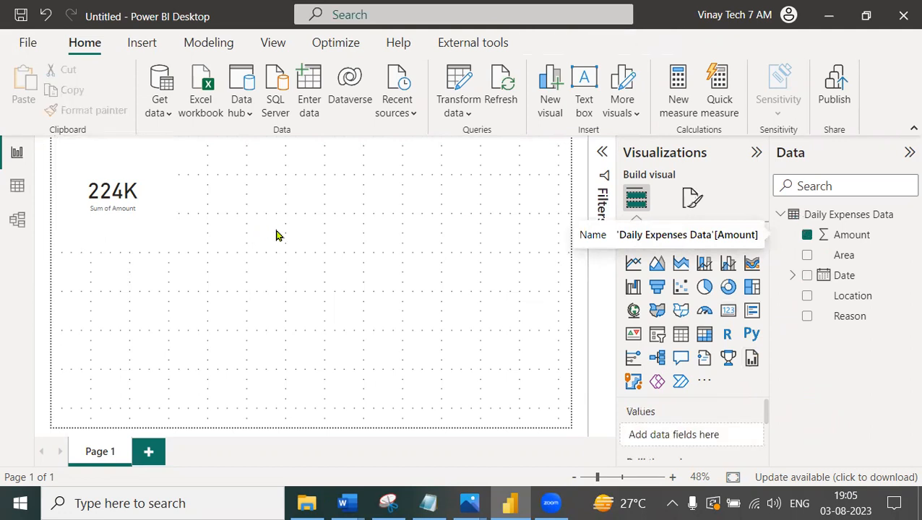
{"action": "left_click", "coordinate": [728, 312]}
{"action": "left_click_drag", "start_coordinate": [134, 279], "coordinate": [303, 156]}
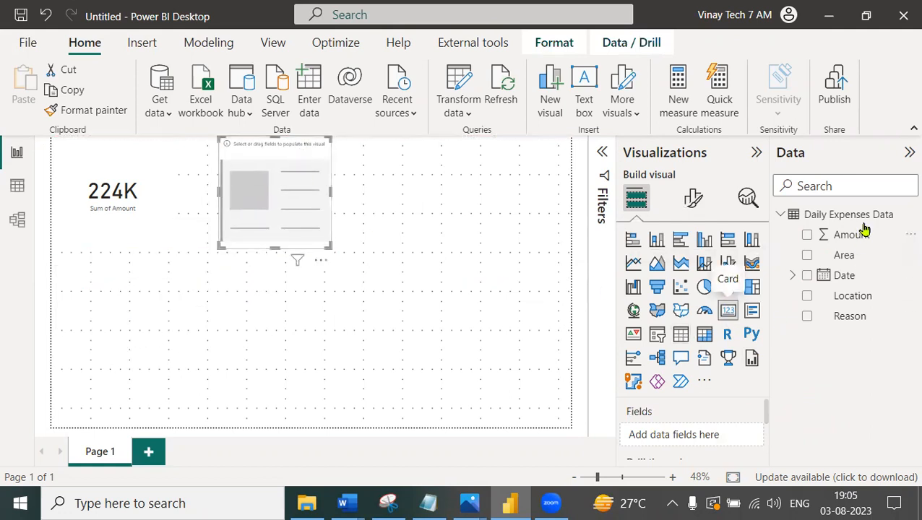
{"action": "left_click_drag", "start_coordinate": [854, 244], "coordinate": [699, 439]}
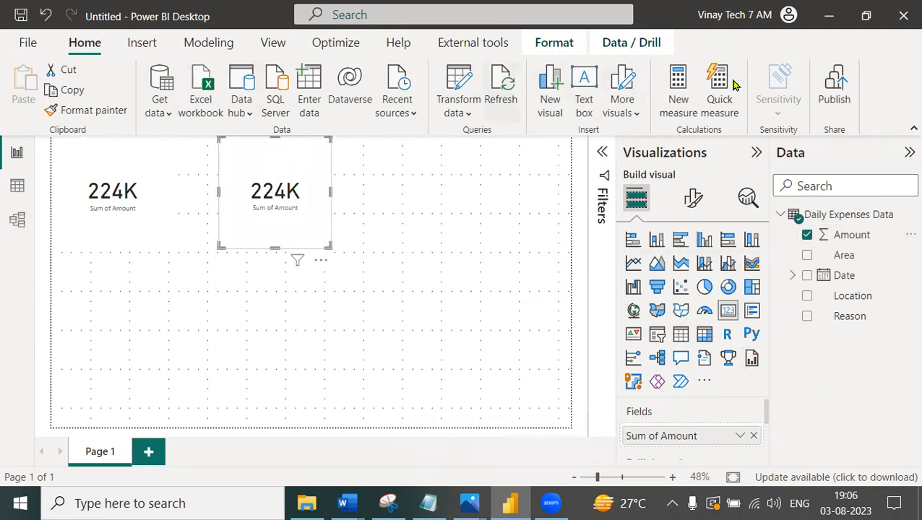
- Collapse the ribbon and set the second card's Amount aggregation to Average
{"action": "left_click", "coordinate": [912, 129]}
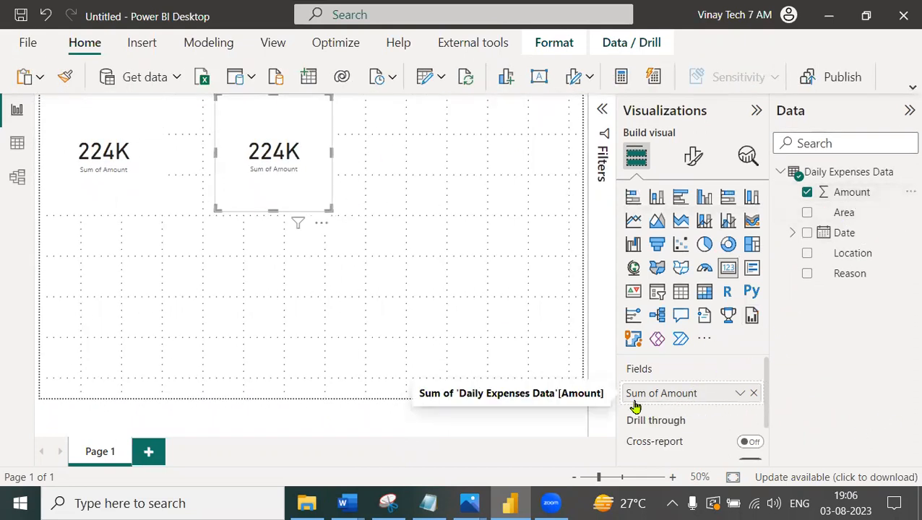
{"action": "left_click", "coordinate": [741, 394]}
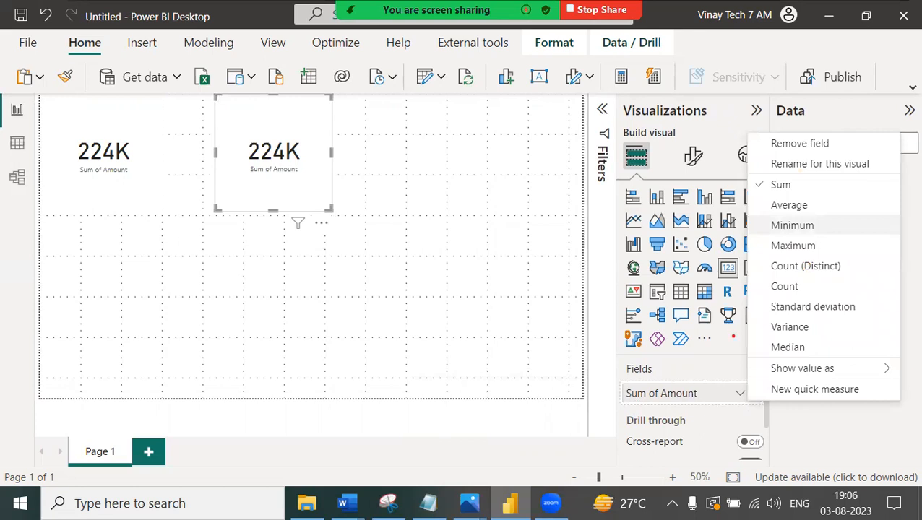
{"action": "mouse_move", "coordinate": [756, 376]}
{"action": "left_mouse_down"}
{"action": "mouse_move", "coordinate": [730, 410]}
{"action": "mouse_move", "coordinate": [749, 375]}
{"action": "mouse_move", "coordinate": [779, 213]}
{"action": "left_mouse_up"}
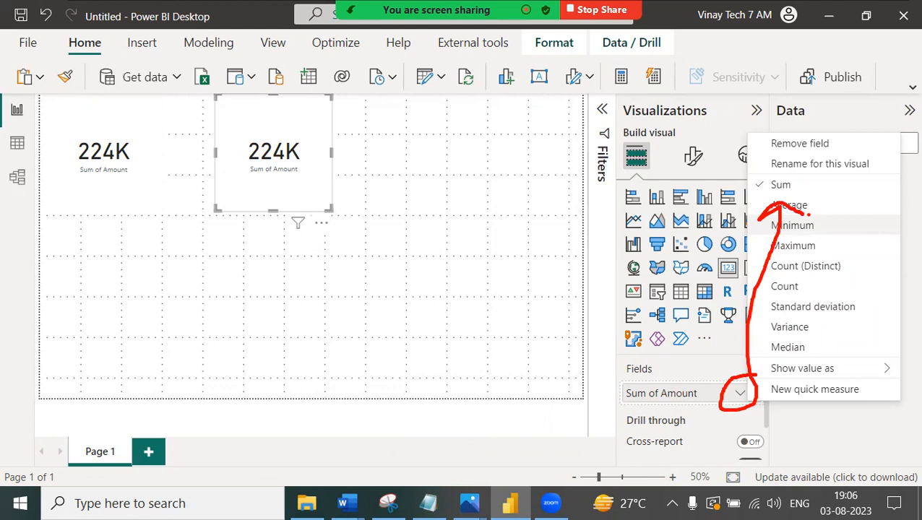
{"action": "left_click", "coordinate": [787, 205]}
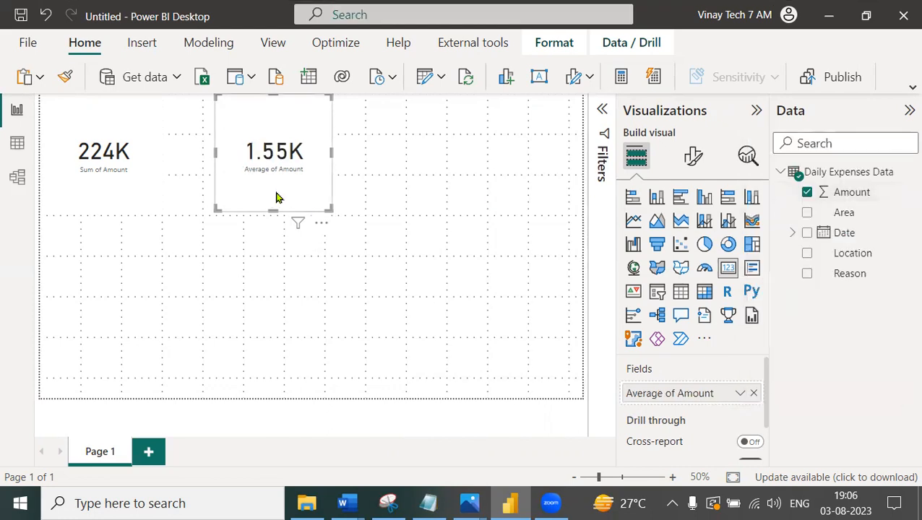
- Add a third card to the right of the average card and show the Amount field in it as Maximum
{"action": "left_click", "coordinate": [478, 193]}
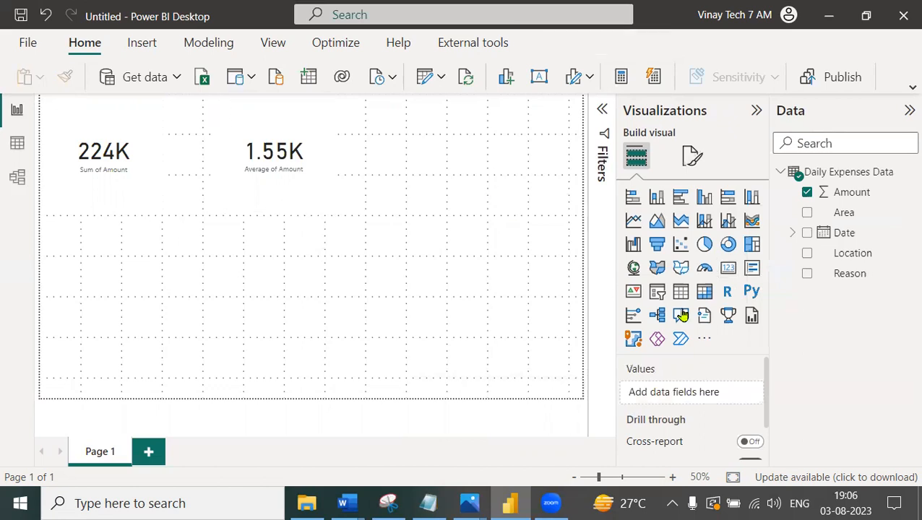
{"action": "left_click", "coordinate": [729, 273]}
{"action": "left_click_drag", "start_coordinate": [105, 250], "coordinate": [443, 124]}
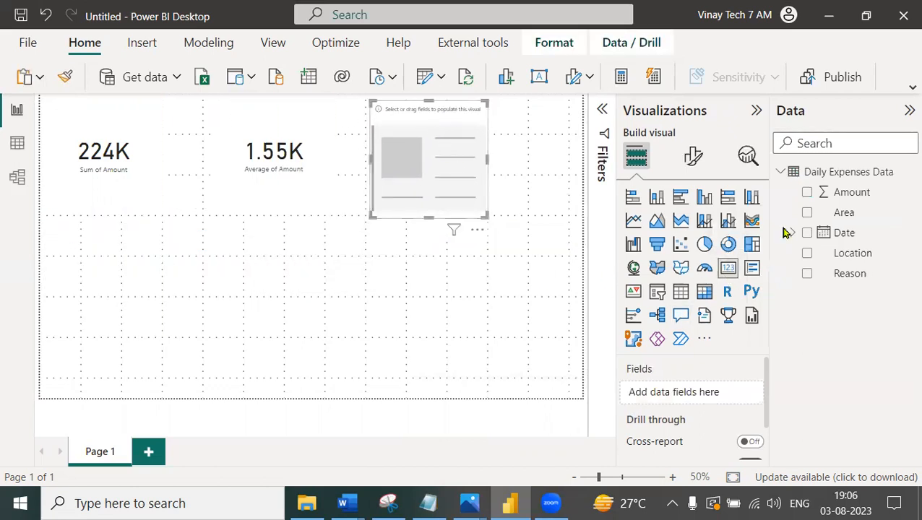
{"action": "left_click_drag", "start_coordinate": [853, 194], "coordinate": [711, 422]}
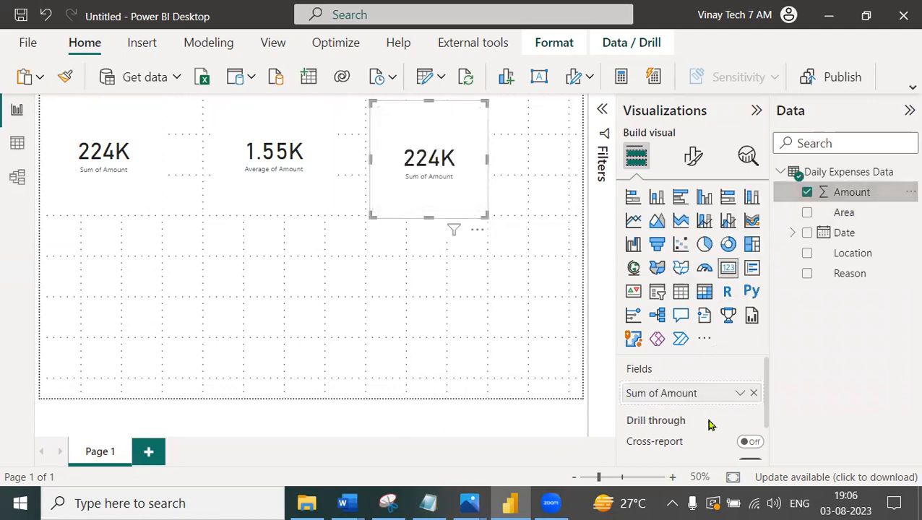
{"action": "left_click", "coordinate": [740, 393]}
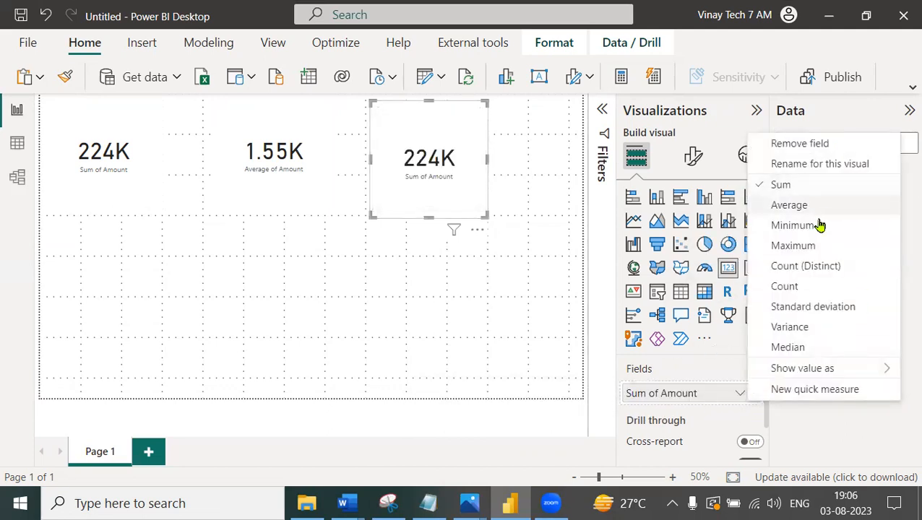
{"action": "left_click", "coordinate": [817, 247]}
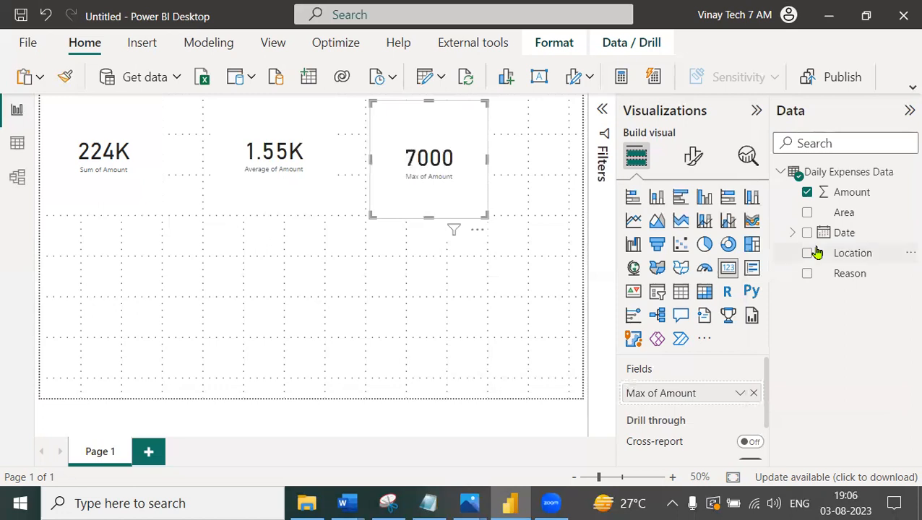
- Add a fourth card below the sum card, replace its Amount field with Location, and set the aggregation to Count
{"action": "left_click", "coordinate": [468, 312]}
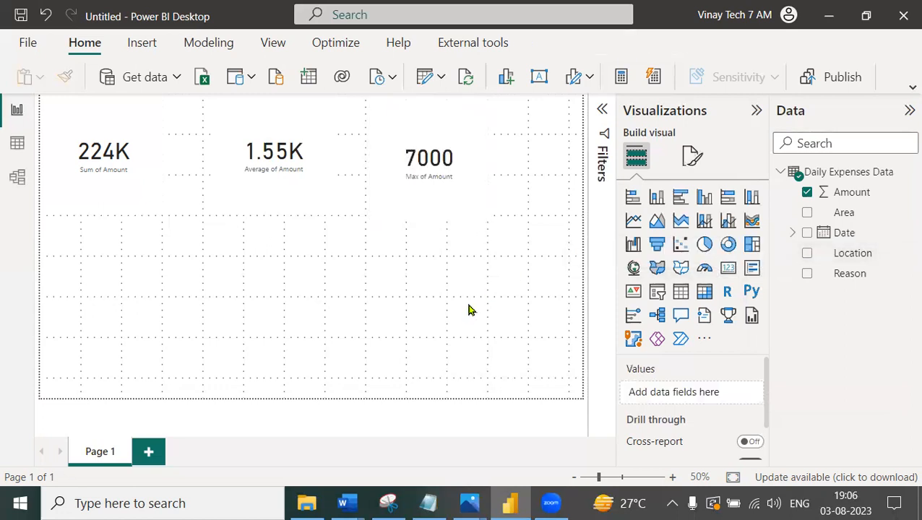
{"action": "left_click", "coordinate": [728, 269]}
{"action": "left_click_drag", "start_coordinate": [842, 195], "coordinate": [716, 394]}
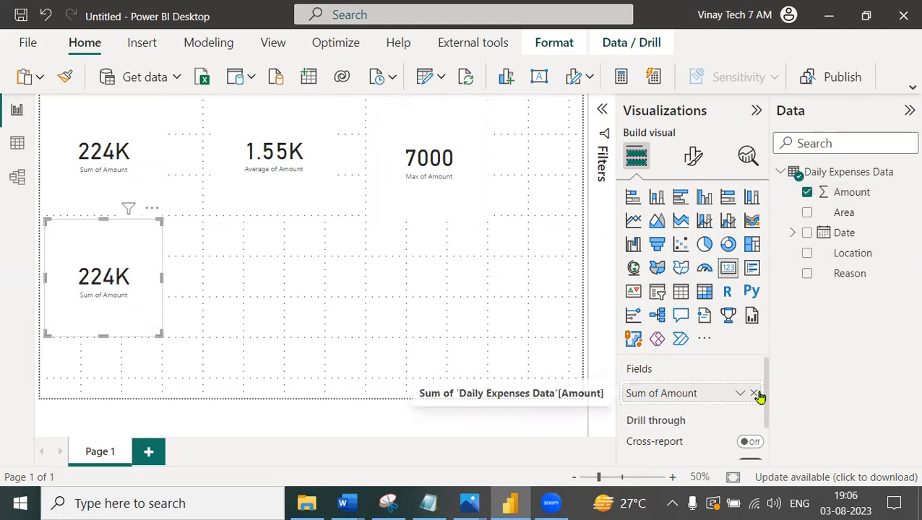
{"action": "left_click", "coordinate": [754, 393]}
{"action": "left_click_drag", "start_coordinate": [809, 257], "coordinate": [719, 390]}
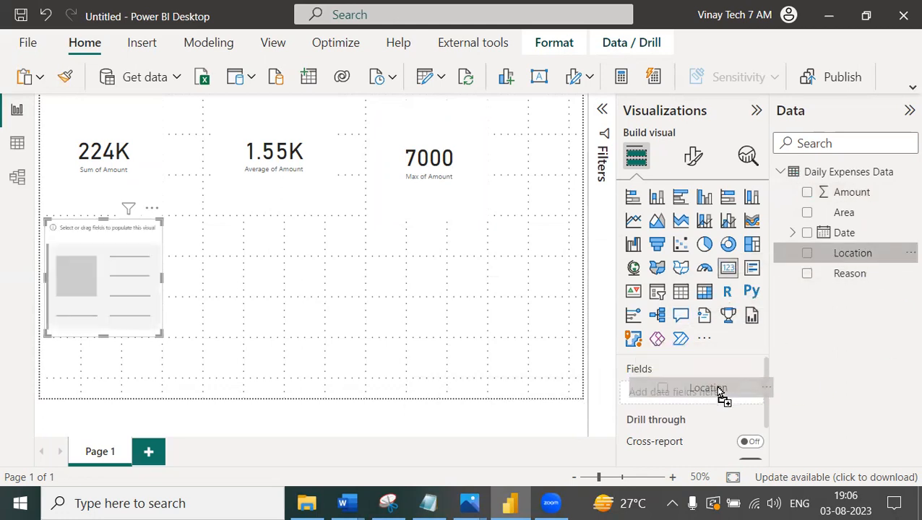
{"action": "left_click_drag", "start_coordinate": [718, 388], "coordinate": [720, 391]}
{"action": "left_click", "coordinate": [741, 394]}
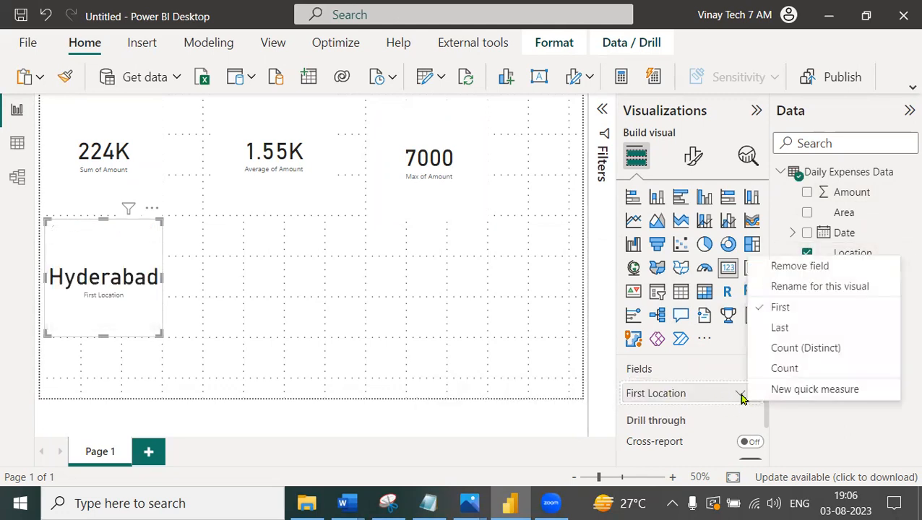
{"action": "left_click", "coordinate": [785, 369]}
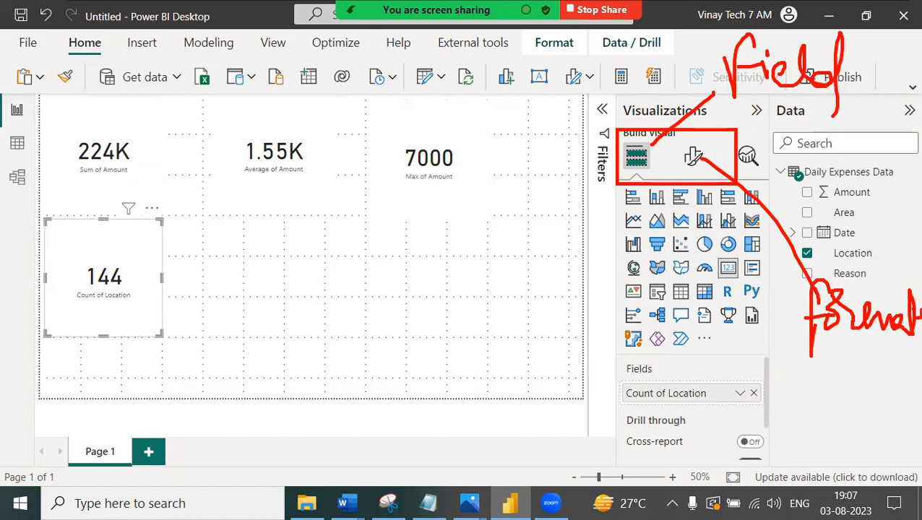
- Format the callout value of the location count card as bold
{"action": "left_click", "coordinate": [694, 155]}
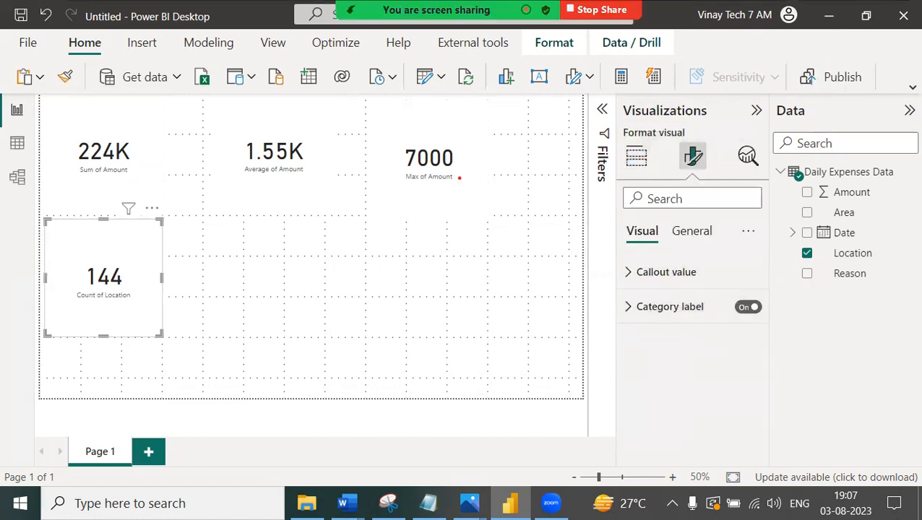
{"action": "left_click_drag", "start_coordinate": [481, 178], "coordinate": [630, 261]}
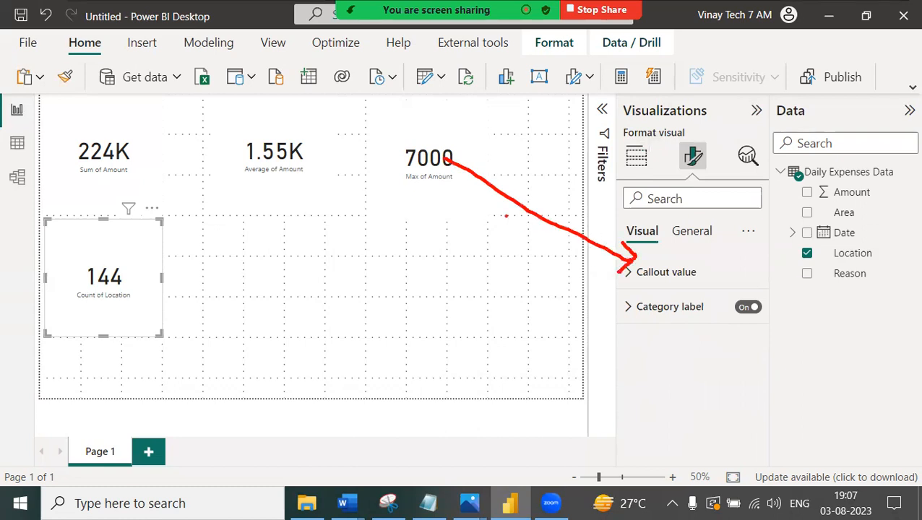
{"action": "left_click_drag", "start_coordinate": [438, 182], "coordinate": [619, 289]}
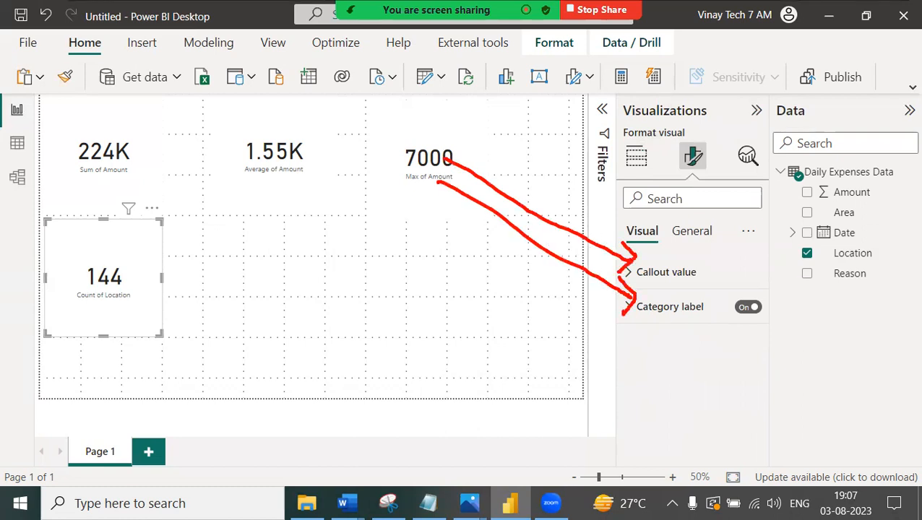
{"action": "mouse_move", "coordinate": [713, 153]}
{"action": "left_mouse_down"}
{"action": "mouse_move", "coordinate": [675, 154]}
{"action": "mouse_move", "coordinate": [716, 141]}
{"action": "left_mouse_up"}
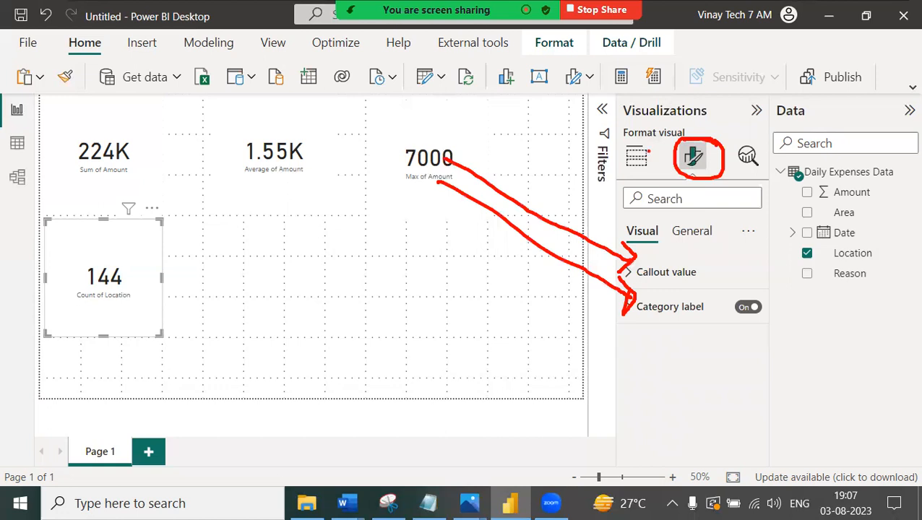
{"action": "left_click", "coordinate": [628, 273]}
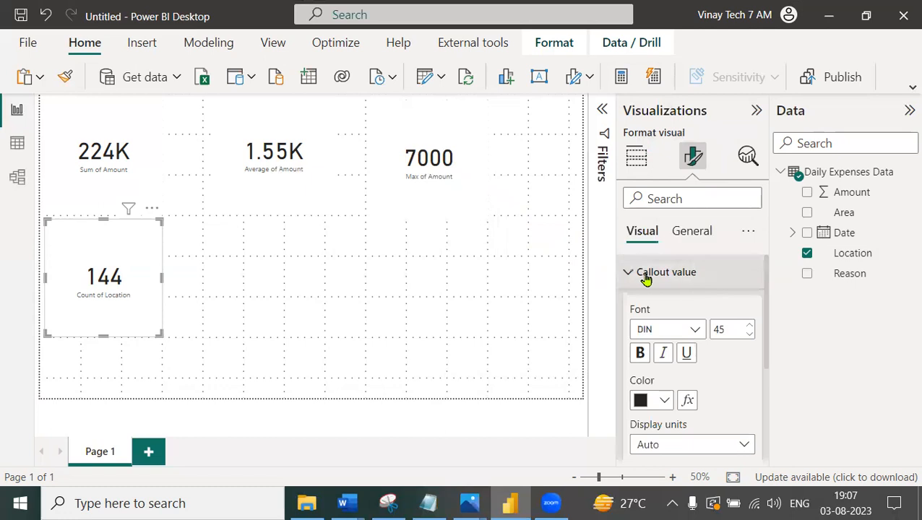
{"action": "left_click", "coordinate": [641, 354]}
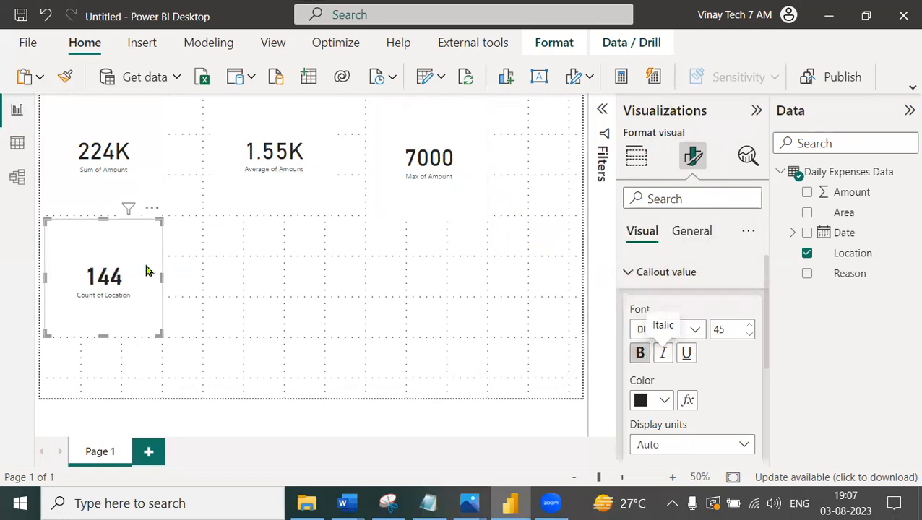
- Format the sum card's callout value as bold, size 30, in dark blue
{"action": "left_click", "coordinate": [110, 160]}
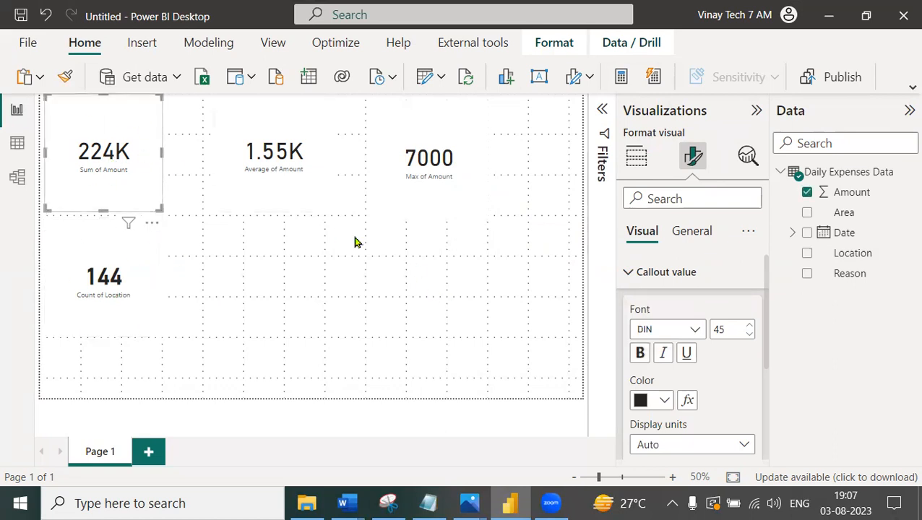
{"action": "left_click", "coordinate": [639, 352]}
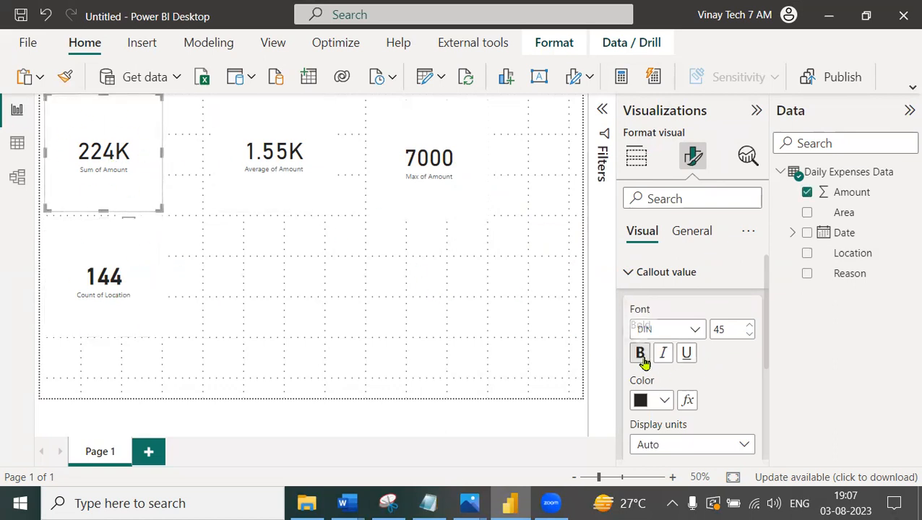
{"action": "left_click", "coordinate": [723, 331]}
{"action": "type", "text": "30"}
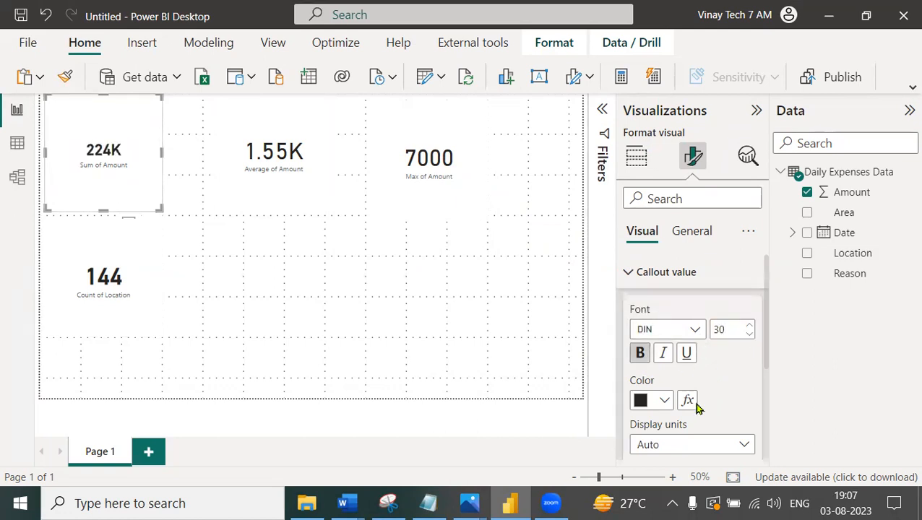
{"action": "left_click", "coordinate": [664, 400]}
{"action": "left_click", "coordinate": [721, 327]}
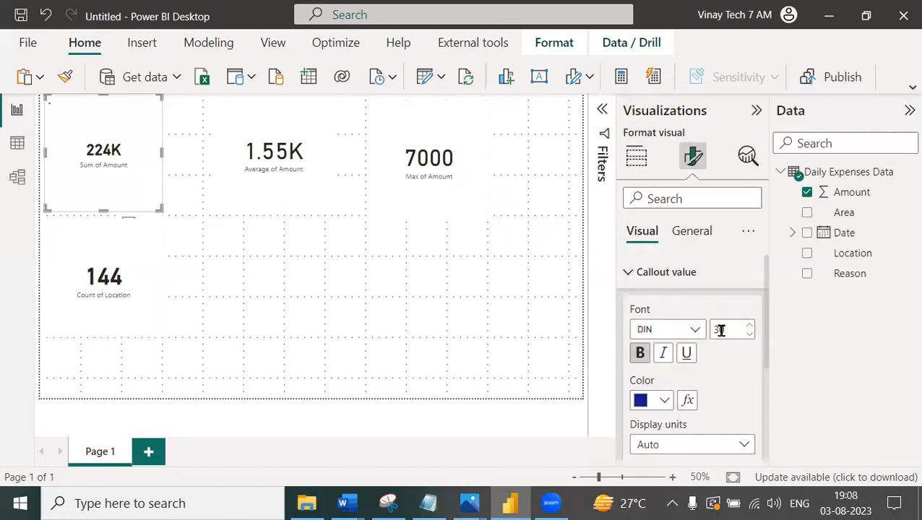
- Set the display units of the sum card's callout value to None
{"action": "scroll", "coordinate": [739, 350], "scroll_direction": "down", "scroll_amount": 1}
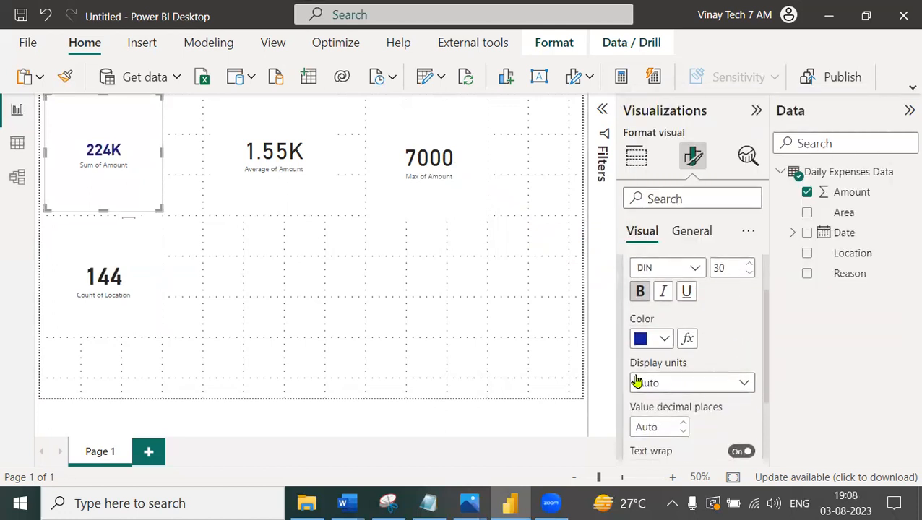
{"action": "left_click", "coordinate": [688, 387]}
{"action": "left_click", "coordinate": [663, 283]}
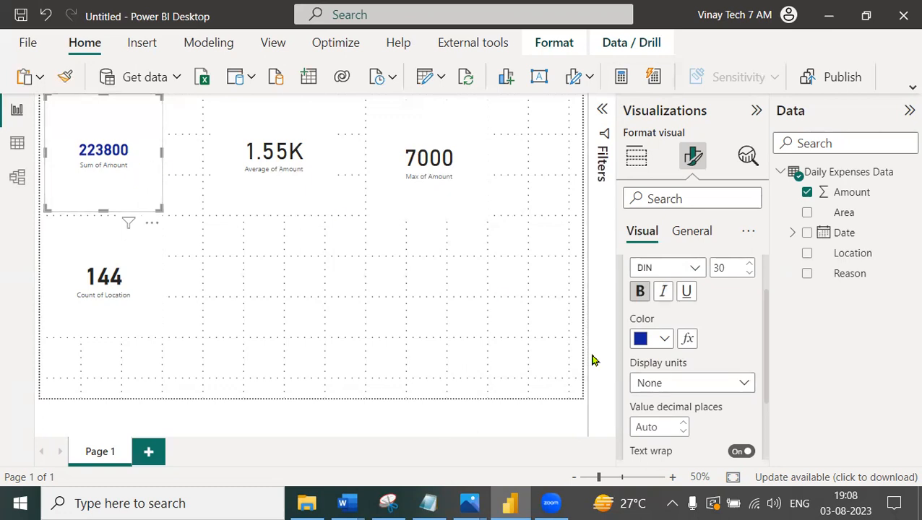
{"action": "left_click", "coordinate": [655, 387]}
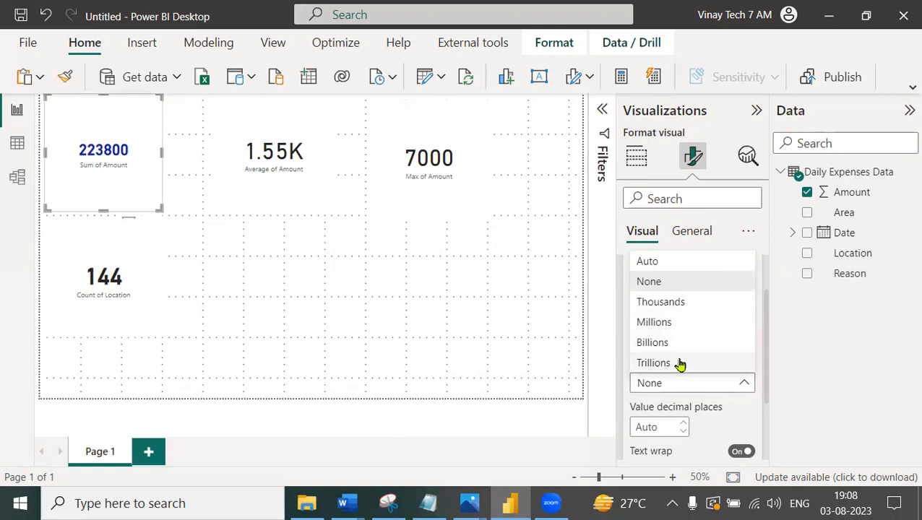
{"action": "left_click", "coordinate": [646, 383]}
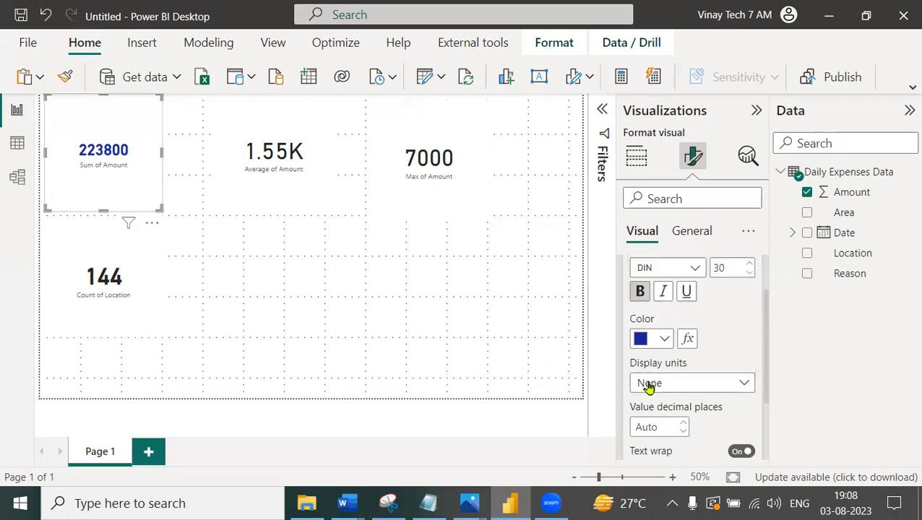
- Format the sum card's category label as bold, pink, with font size 15
{"action": "scroll", "coordinate": [700, 406], "scroll_direction": "down", "scroll_amount": 3}
{"action": "left_click", "coordinate": [630, 442]}
{"action": "scroll", "coordinate": [706, 393], "scroll_direction": "down", "scroll_amount": 1}
{"action": "scroll", "coordinate": [707, 393], "scroll_direction": "down", "scroll_amount": 2}
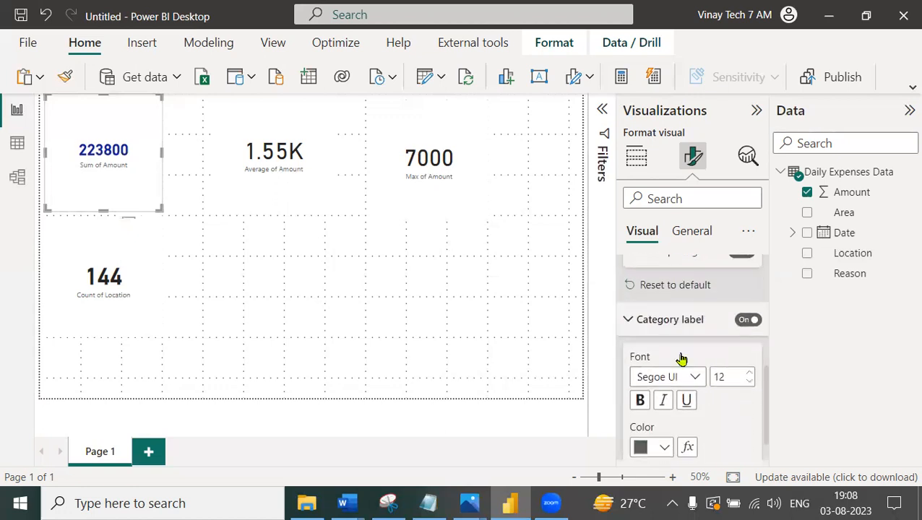
{"action": "scroll", "coordinate": [679, 358], "scroll_direction": "down", "scroll_amount": 1}
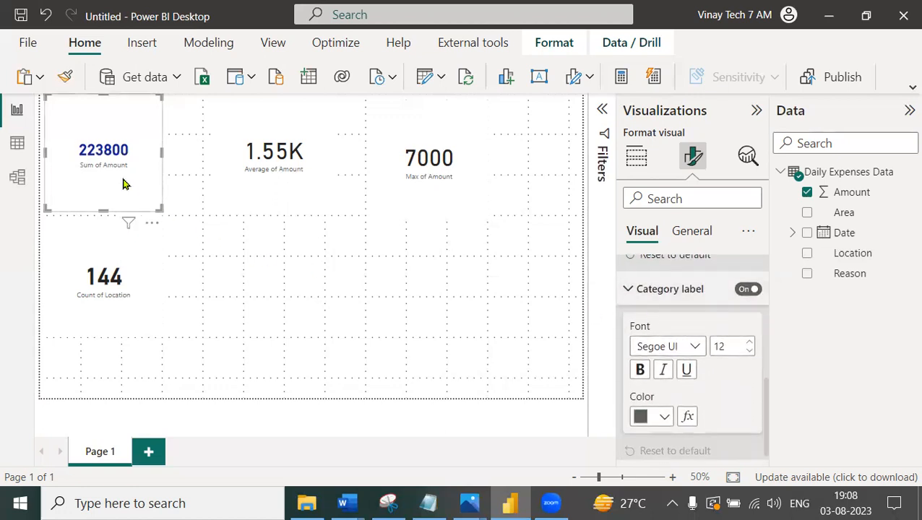
{"action": "left_click", "coordinate": [639, 370]}
{"action": "left_click", "coordinate": [665, 419]}
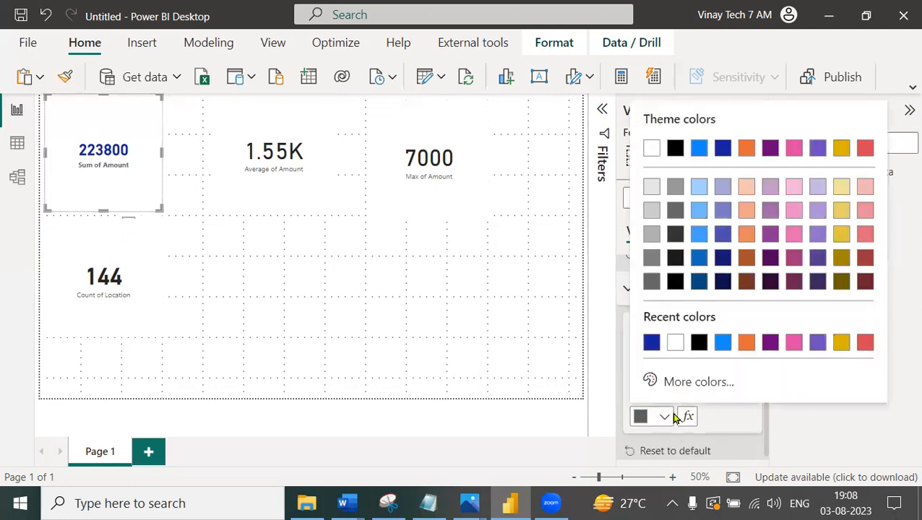
{"action": "left_click", "coordinate": [792, 344]}
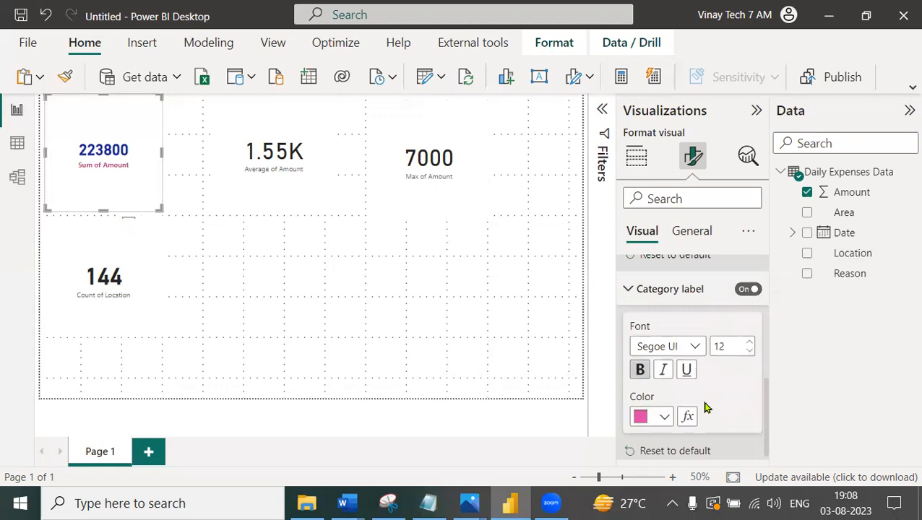
{"action": "left_click", "coordinate": [750, 346]}
{"action": "left_click", "coordinate": [750, 345]}
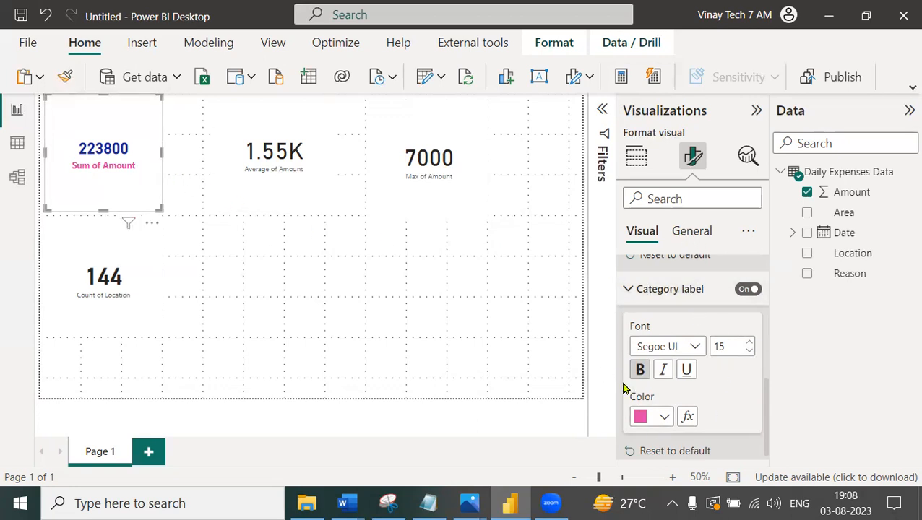
- Turn on the visual border for the sum card
{"action": "left_click", "coordinate": [690, 237]}
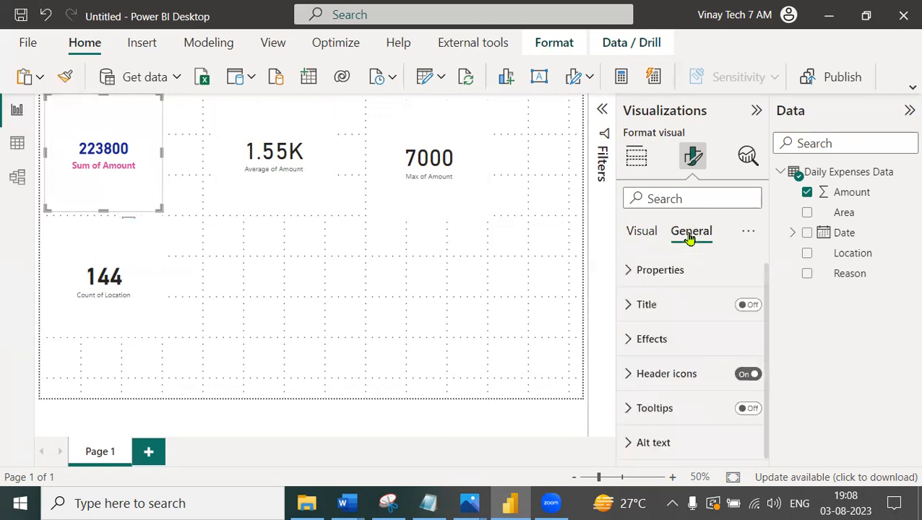
{"action": "left_click", "coordinate": [633, 339]}
{"action": "scroll", "coordinate": [737, 426], "scroll_direction": "down", "scroll_amount": 3}
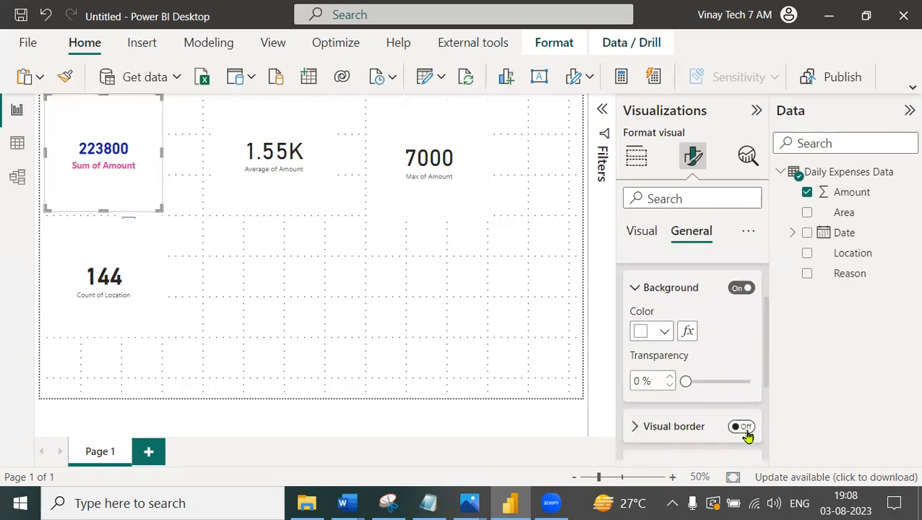
{"action": "left_click", "coordinate": [743, 428]}
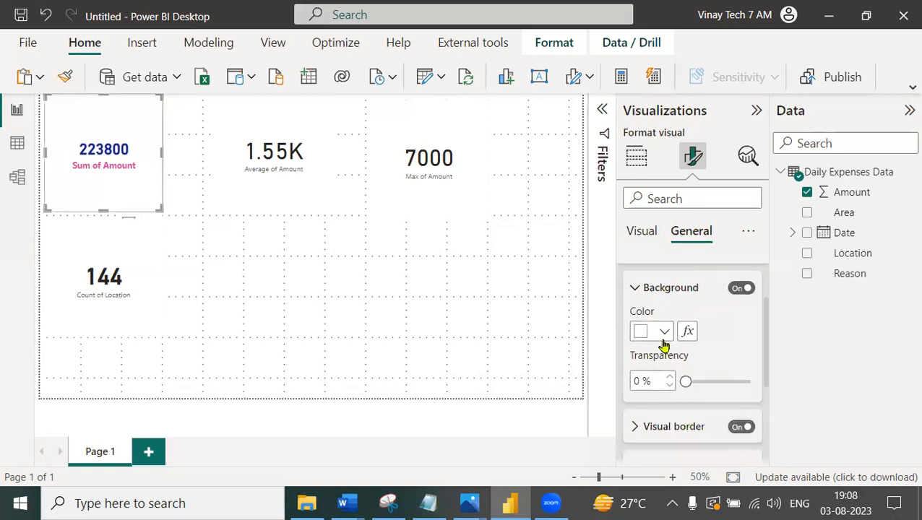
- Shrink the sum card to a compact box fitting closely around its value and label
{"action": "left_click_drag", "start_coordinate": [105, 209], "coordinate": [141, 151]}
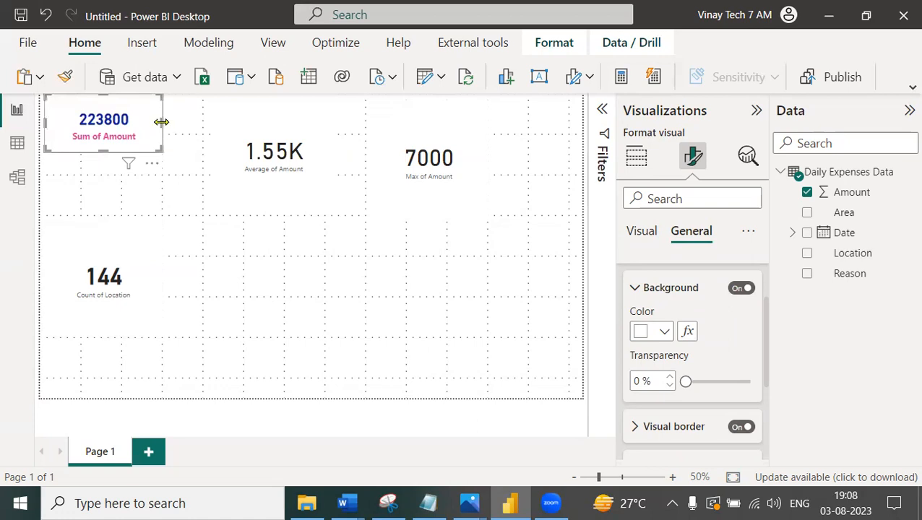
{"action": "left_click_drag", "start_coordinate": [161, 122], "coordinate": [129, 123]}
{"action": "left_click_drag", "start_coordinate": [90, 150], "coordinate": [100, 137]}
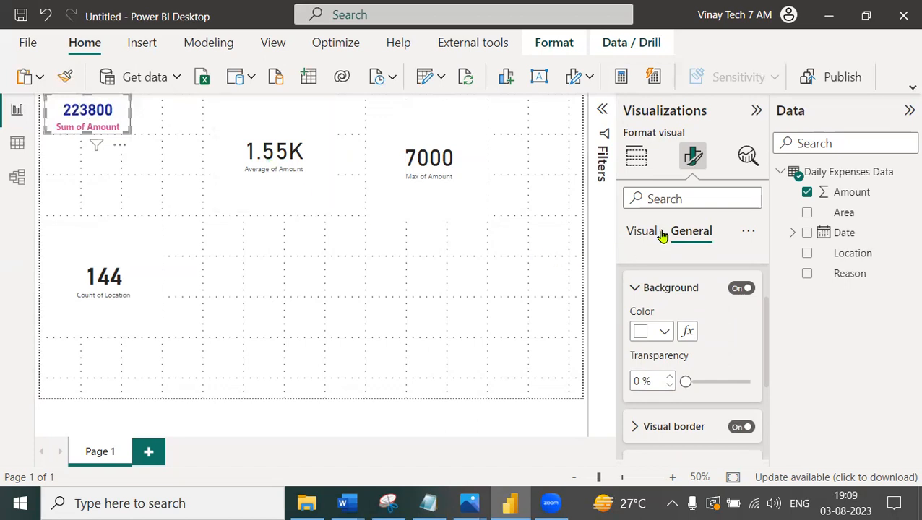
- Copy the sum card's formatting to the average, maximum and location count cards with Format painter
{"action": "left_click", "coordinate": [66, 78]}
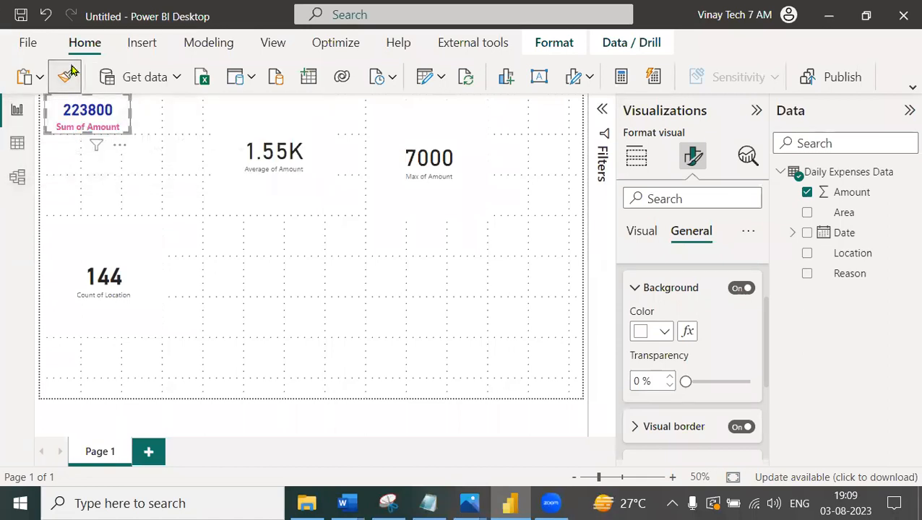
{"action": "left_click", "coordinate": [305, 149]}
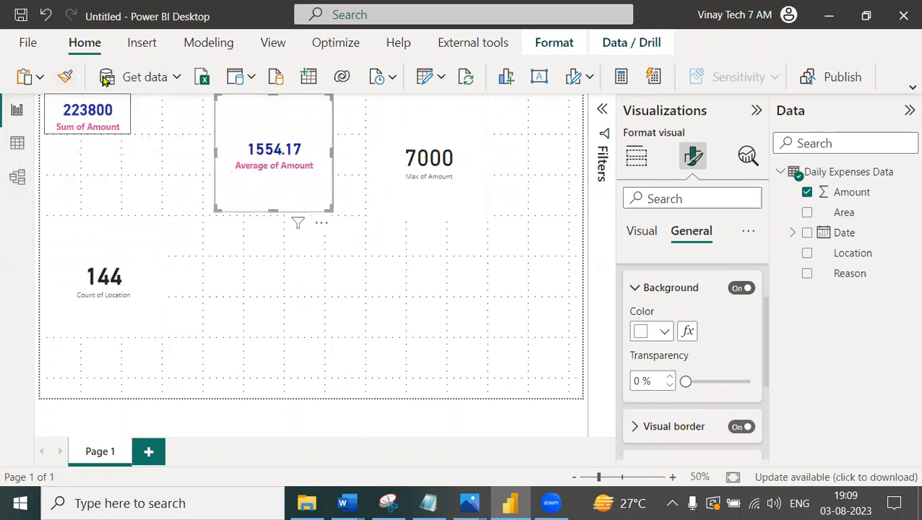
{"action": "left_click", "coordinate": [65, 77]}
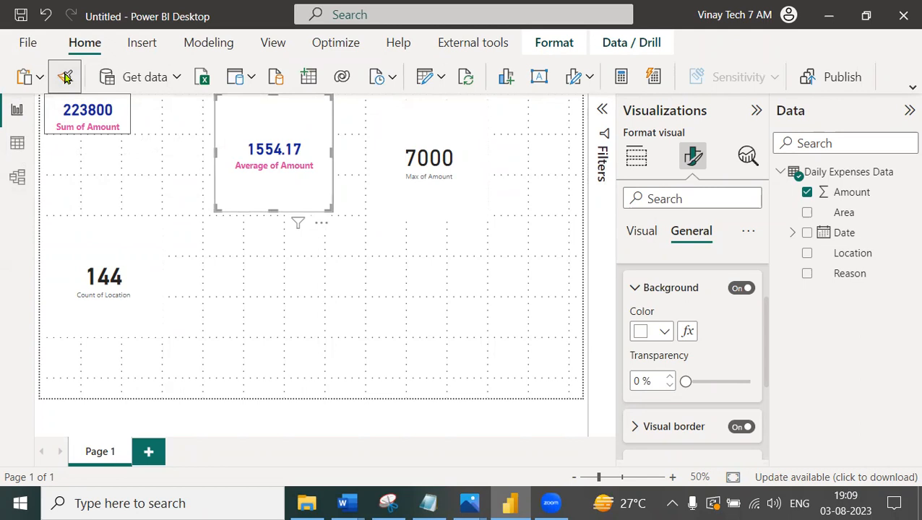
{"action": "left_click", "coordinate": [427, 182]}
{"action": "left_click", "coordinate": [427, 182]}
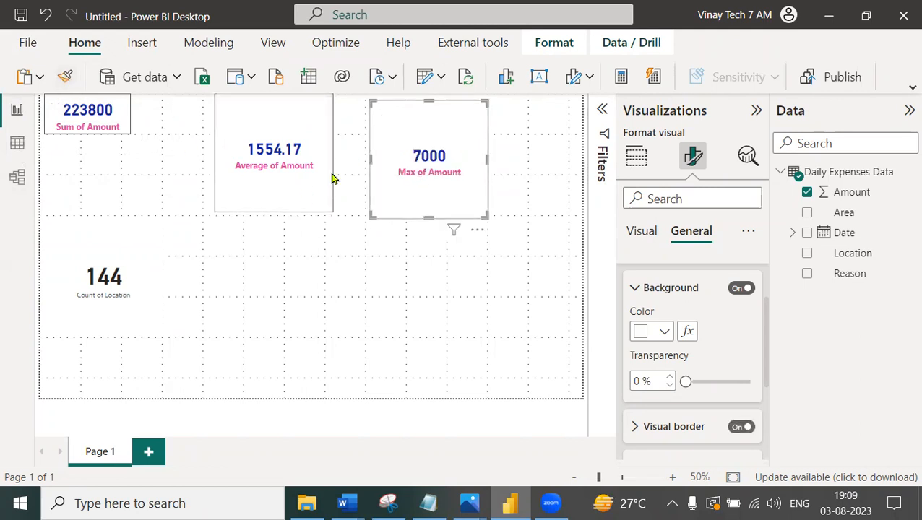
{"action": "left_click", "coordinate": [65, 77]}
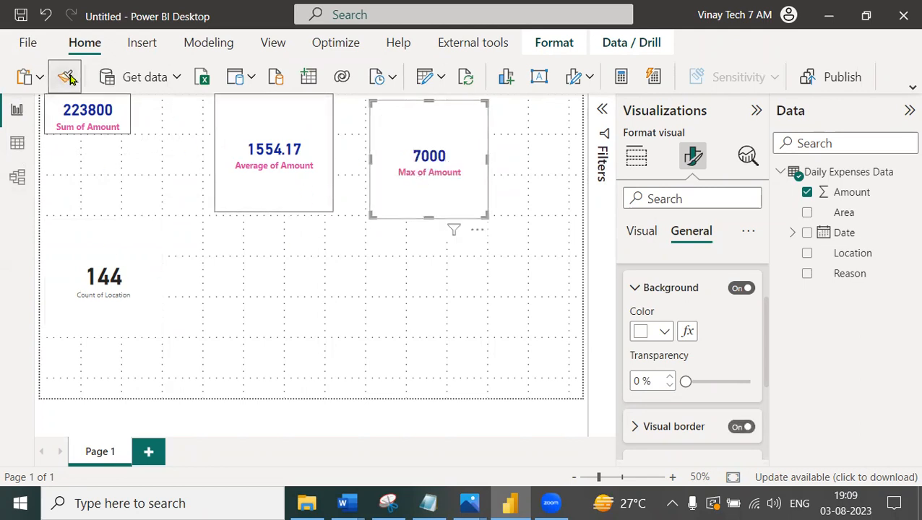
{"action": "left_click", "coordinate": [115, 311]}
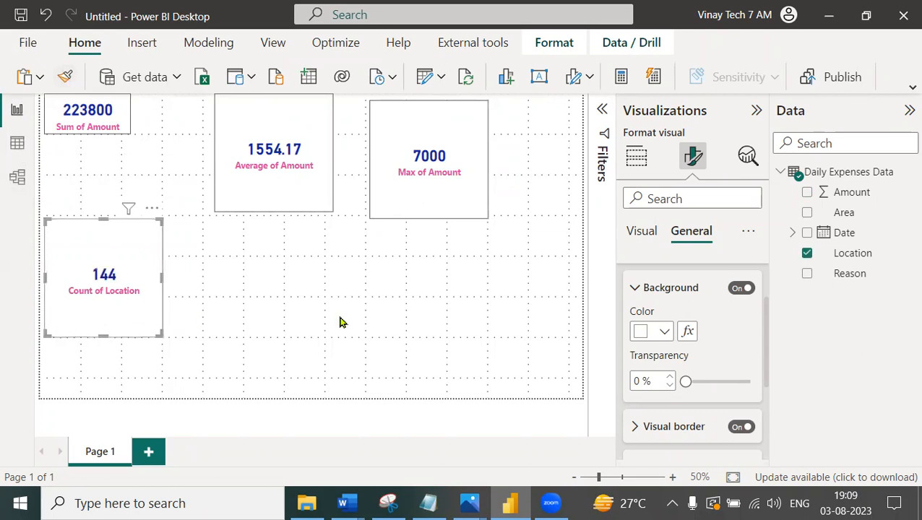
- Shrink the average and maximum cards to compact boxes and line them up in a row beside the sum card
{"action": "left_click_drag", "start_coordinate": [292, 130], "coordinate": [230, 123]}
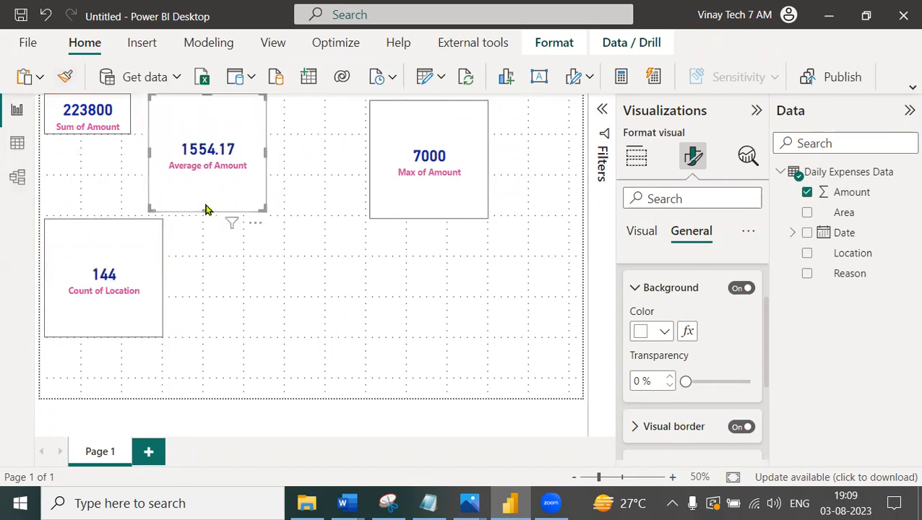
{"action": "left_click_drag", "start_coordinate": [208, 210], "coordinate": [215, 139]}
{"action": "left_click_drag", "start_coordinate": [266, 112], "coordinate": [193, 109]}
{"action": "left_click", "coordinate": [423, 165]}
{"action": "left_click_drag", "start_coordinate": [429, 218], "coordinate": [329, 119]}
- Move the location count card to the end of the card row and shrink it to match the others
{"action": "left_click", "coordinate": [132, 246]}
{"action": "left_click_drag", "start_coordinate": [131, 247], "coordinate": [455, 123]}
{"action": "left_click_drag", "start_coordinate": [434, 206], "coordinate": [460, 124]}
- Space out the average, maximum and location count cards along the row and slightly reduce the average card's height
{"action": "left_click_drag", "start_coordinate": [214, 112], "coordinate": [232, 110]}
{"action": "left_click_drag", "start_coordinate": [416, 107], "coordinate": [458, 109]}
{"action": "left_click_drag", "start_coordinate": [324, 113], "coordinate": [353, 118]}
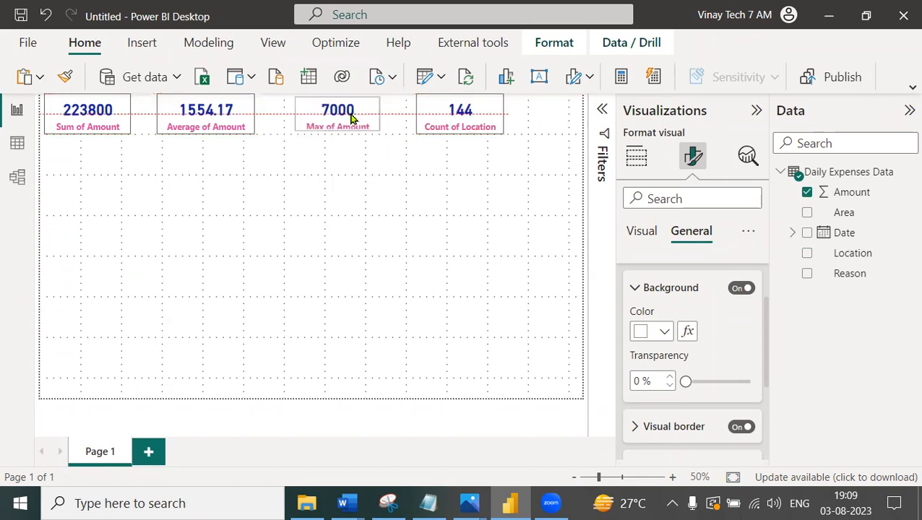
{"action": "left_click_drag", "start_coordinate": [199, 136], "coordinate": [208, 133]}
{"action": "left_click", "coordinate": [108, 130]}
{"action": "left_click", "coordinate": [346, 134]}
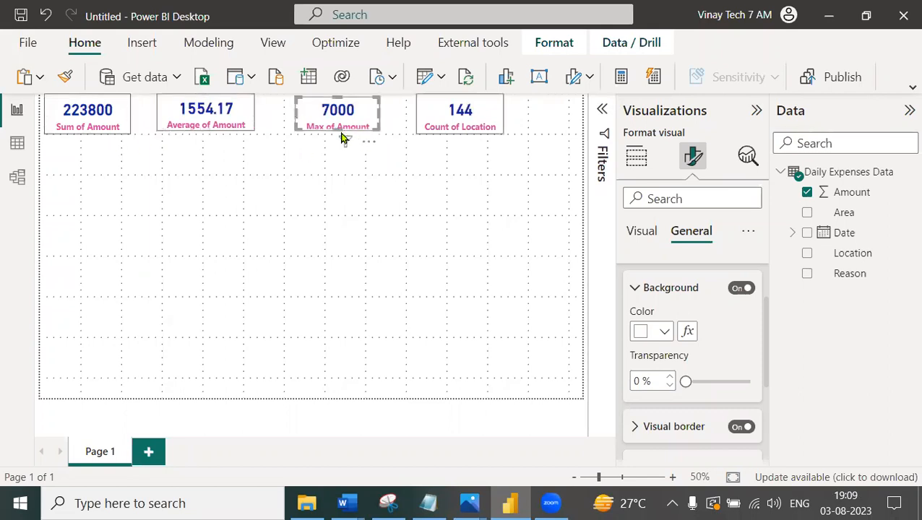
- Add a slicer below the sum card and use Year from the Date Hierarchy as its field
{"action": "left_click", "coordinate": [469, 423]}
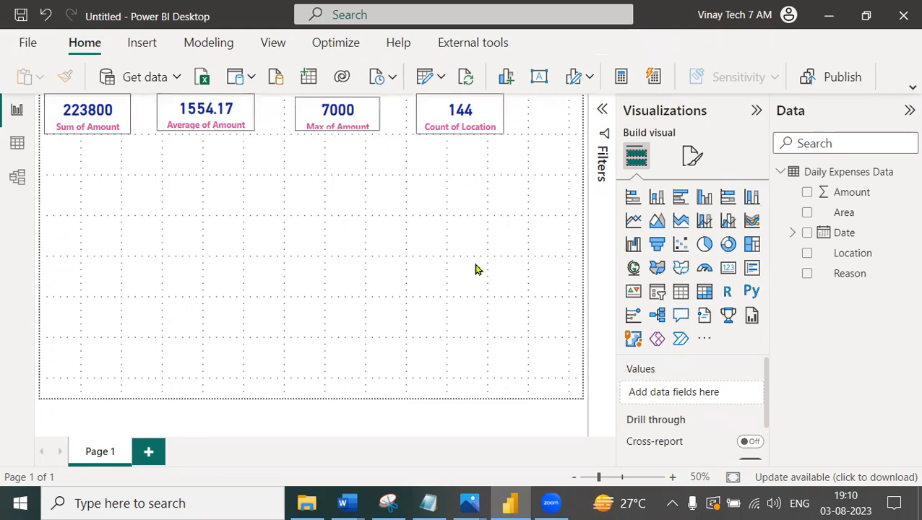
{"action": "left_click", "coordinate": [657, 293]}
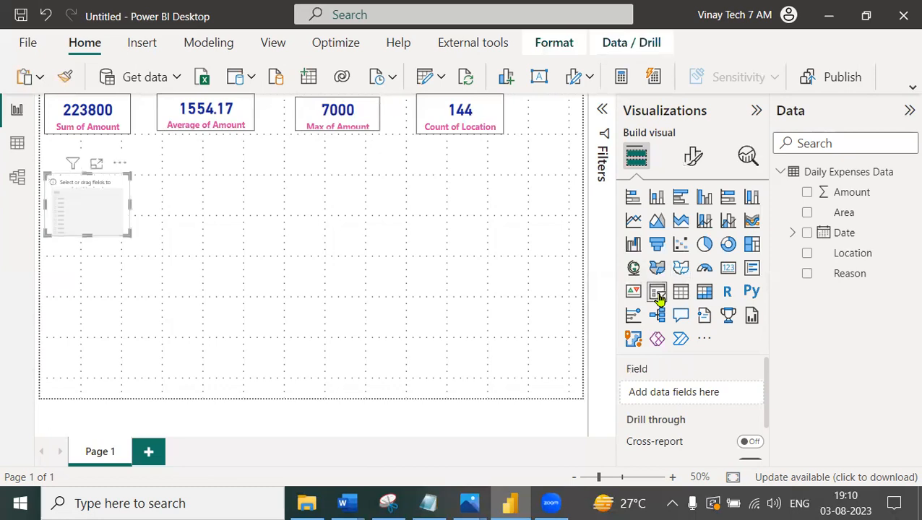
{"action": "left_click", "coordinate": [793, 239]}
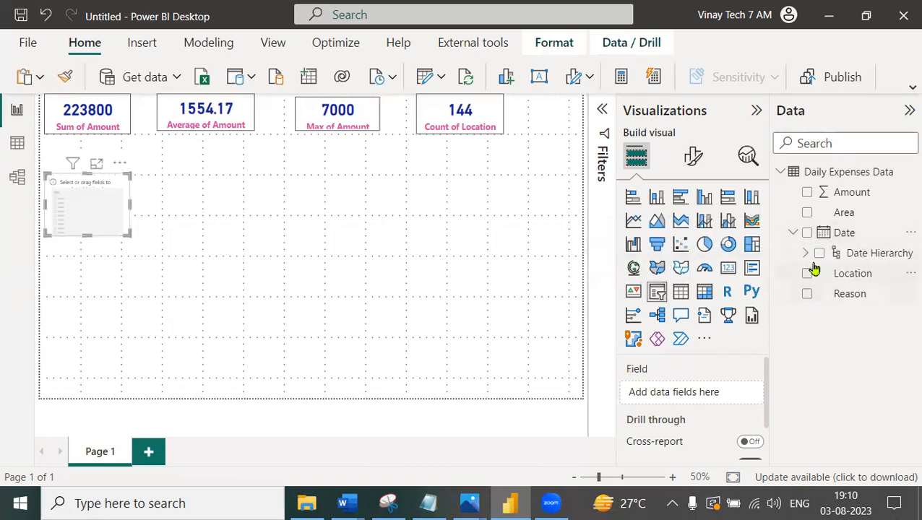
{"action": "left_click", "coordinate": [806, 253]}
{"action": "left_click_drag", "start_coordinate": [867, 276], "coordinate": [711, 391]}
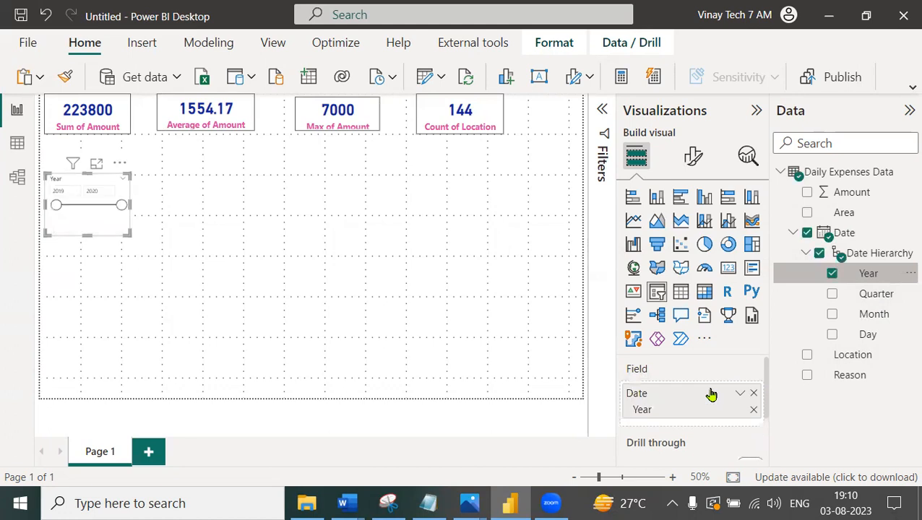
- Review the available style options in the Year slicer's settings
{"action": "left_click", "coordinate": [694, 162]}
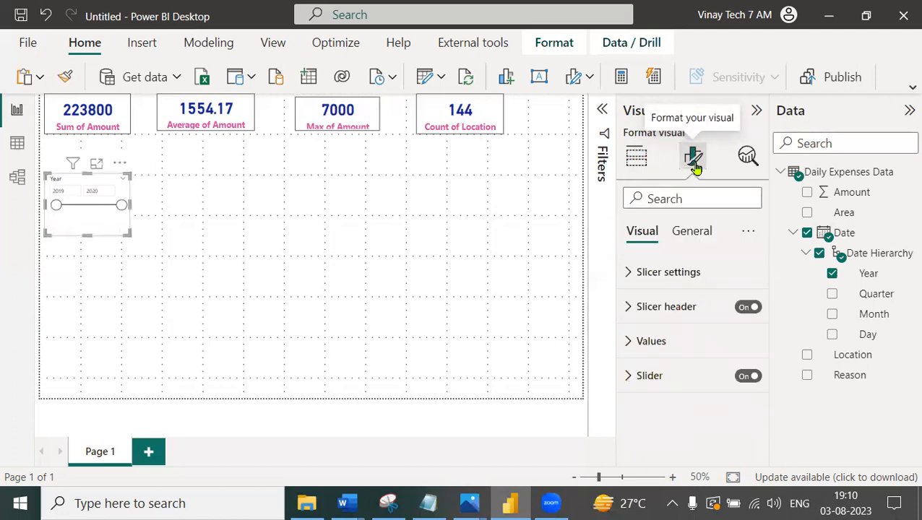
{"action": "left_click", "coordinate": [628, 272]}
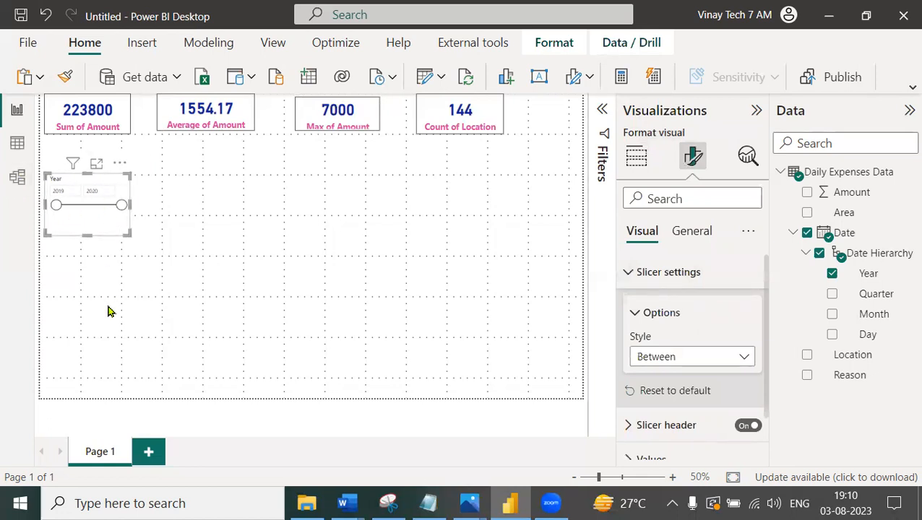
{"action": "left_click", "coordinate": [680, 357]}
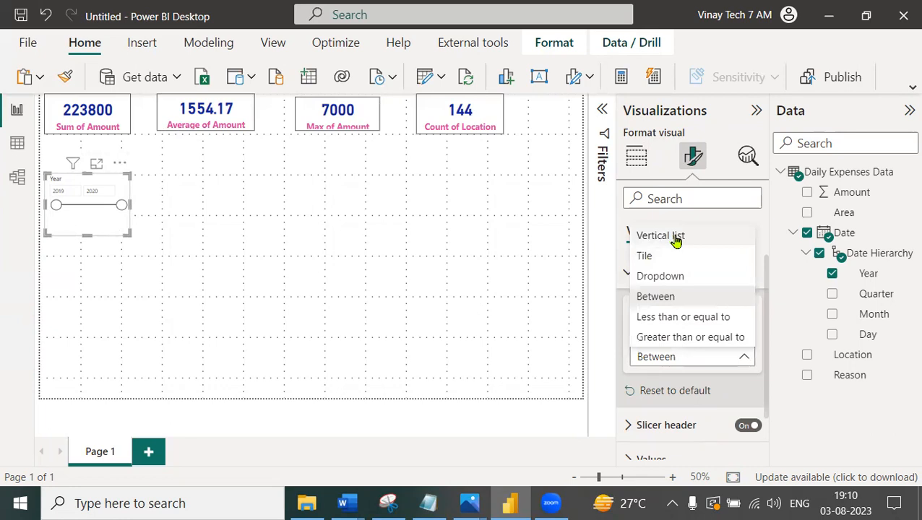
{"action": "key", "text": "Escape"}
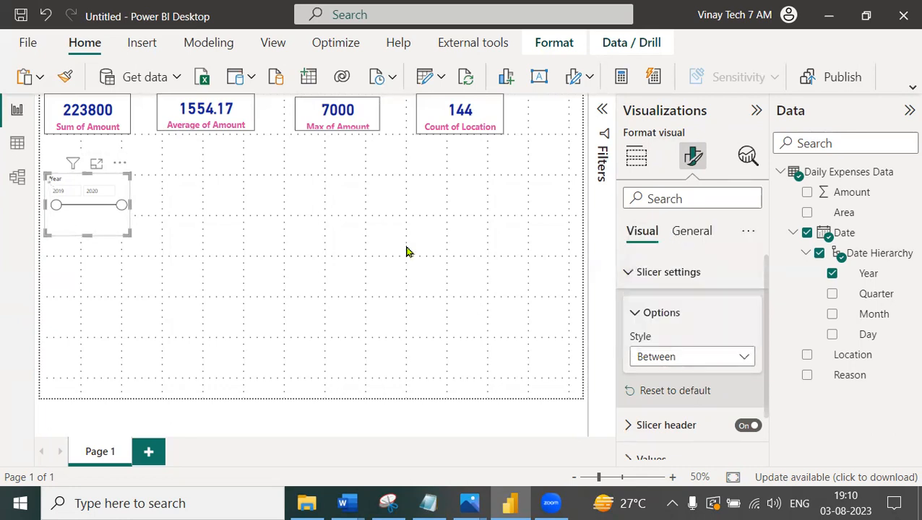
- Move the Year slicer up slightly and set its style to Vertical list
{"action": "left_click_drag", "start_coordinate": [81, 194], "coordinate": [102, 183]}
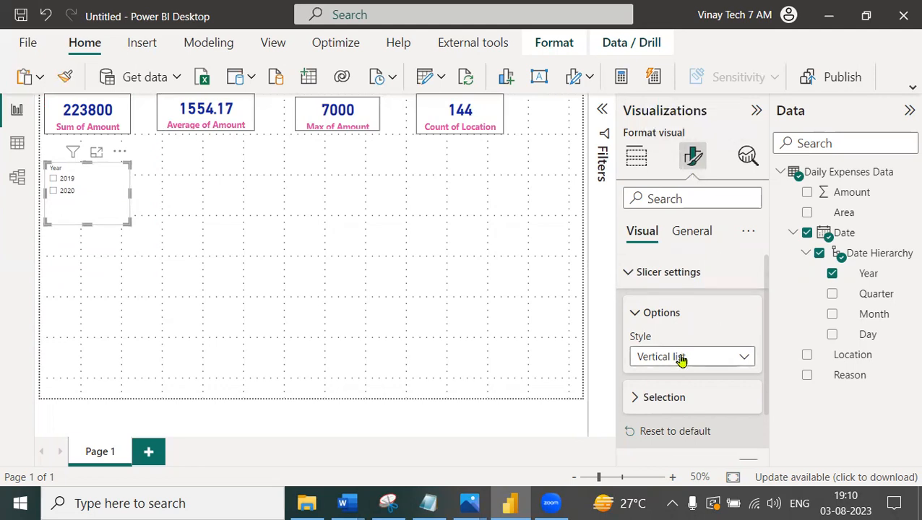
{"action": "left_click", "coordinate": [630, 273]}
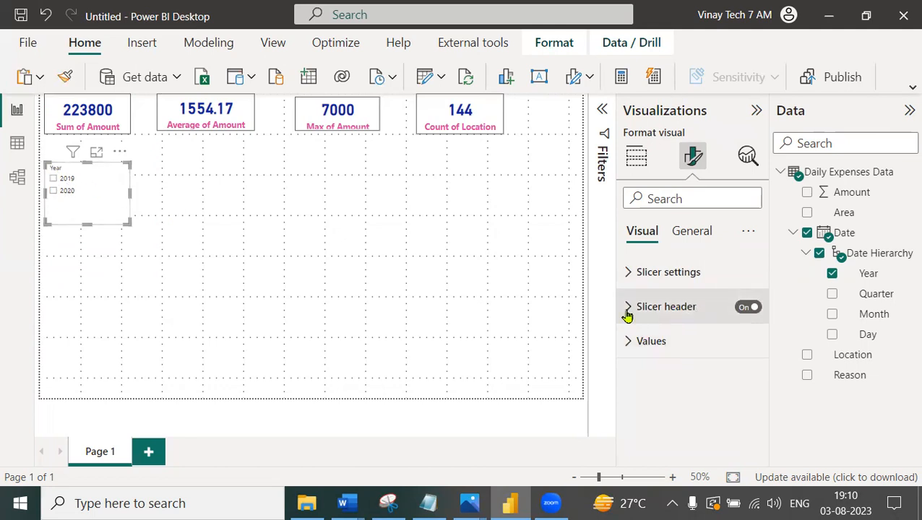
- Format the Year slicer's header text as bold, pink and 18 pt
{"action": "left_click", "coordinate": [715, 323]}
{"action": "scroll", "coordinate": [654, 401], "scroll_direction": "down", "scroll_amount": 1}
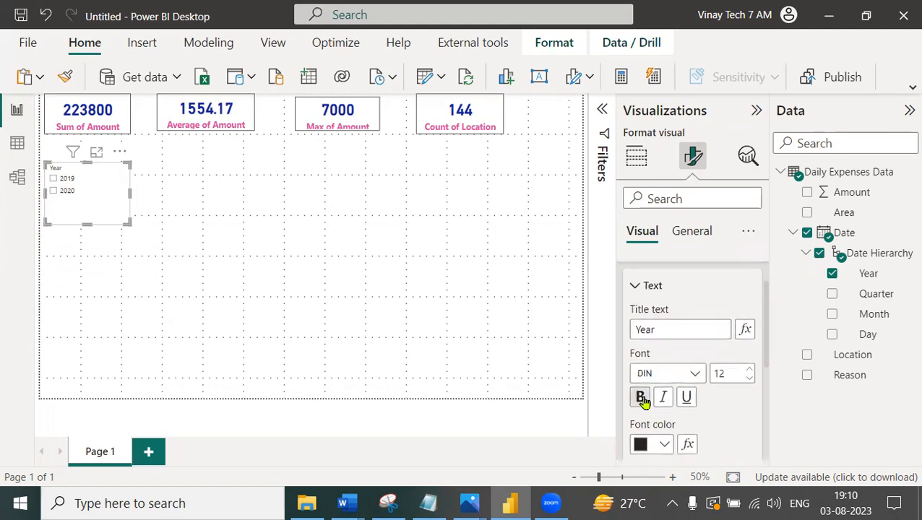
{"action": "left_click", "coordinate": [665, 446]}
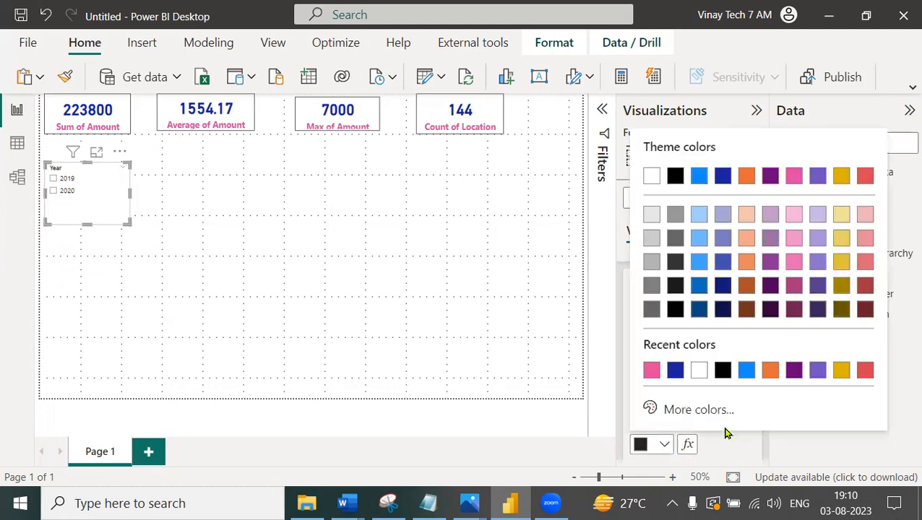
{"action": "left_click", "coordinate": [653, 375]}
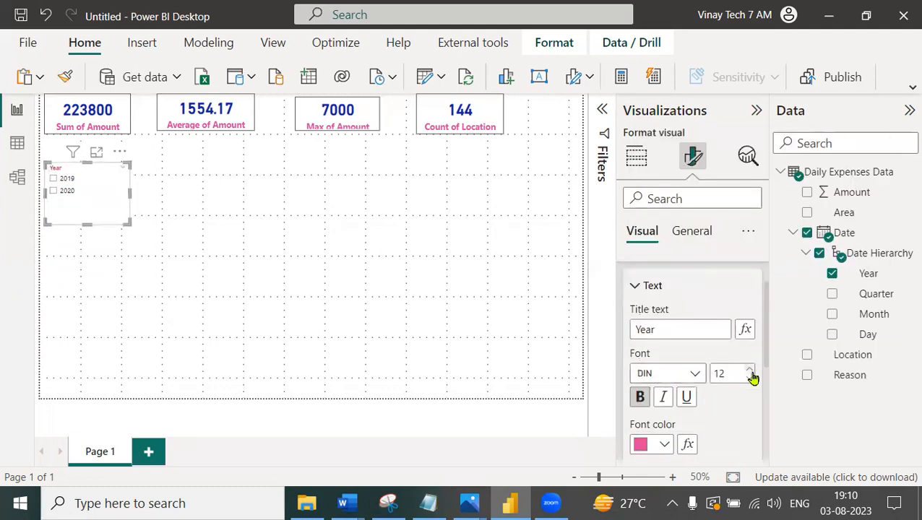
{"action": "left_click", "coordinate": [750, 369]}
{"action": "left_click", "coordinate": [750, 369]}
{"action": "left_click", "coordinate": [750, 369]}
{"action": "left_click", "coordinate": [749, 370]}
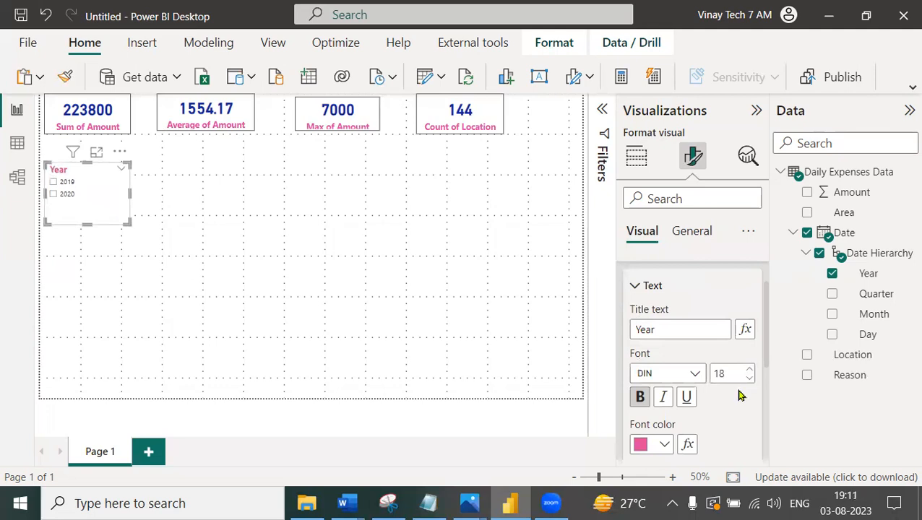
- Format the Year slicer's values as bold, size 16, in purple
{"action": "scroll", "coordinate": [712, 412], "scroll_direction": "down", "scroll_amount": 2}
{"action": "scroll", "coordinate": [650, 423], "scroll_direction": "down", "scroll_amount": 1}
{"action": "scroll", "coordinate": [657, 412], "scroll_direction": "down", "scroll_amount": 3}
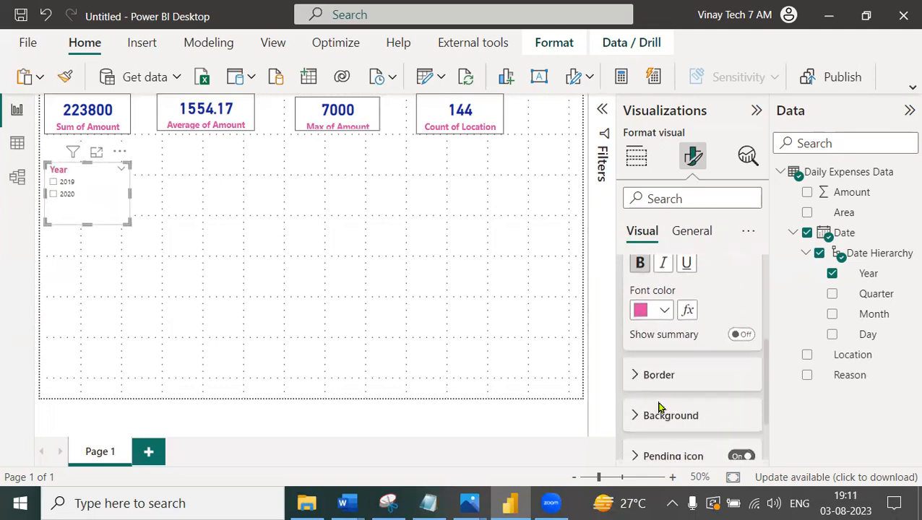
{"action": "left_click", "coordinate": [639, 444]}
{"action": "scroll", "coordinate": [683, 417], "scroll_direction": "down", "scroll_amount": 2}
{"action": "left_click", "coordinate": [640, 428]}
{"action": "scroll", "coordinate": [709, 416], "scroll_direction": "down", "scroll_amount": 2}
{"action": "left_click", "coordinate": [750, 339]}
{"action": "left_click", "coordinate": [751, 343]}
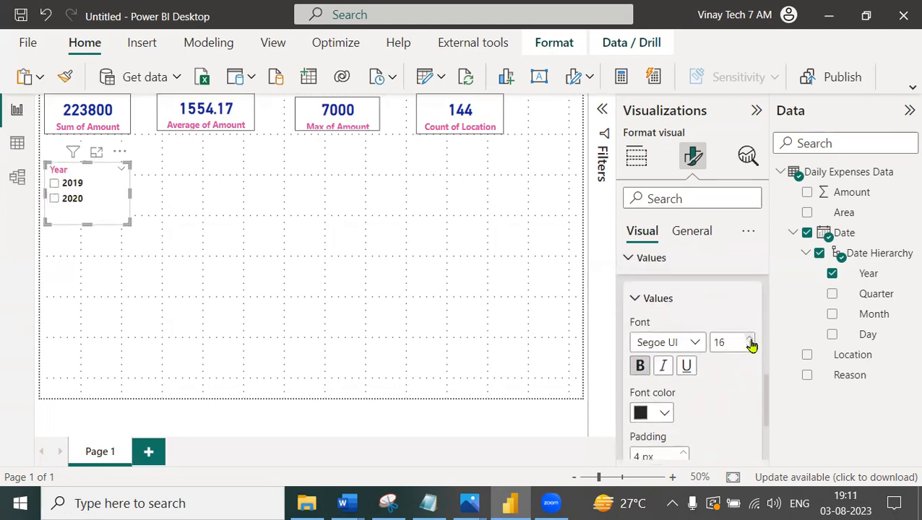
{"action": "left_click", "coordinate": [665, 415]}
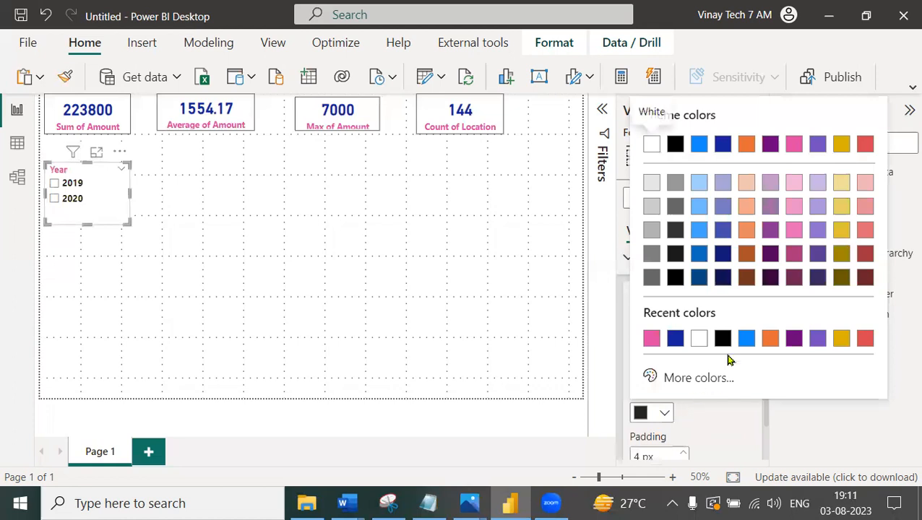
{"action": "left_click", "coordinate": [818, 338]}
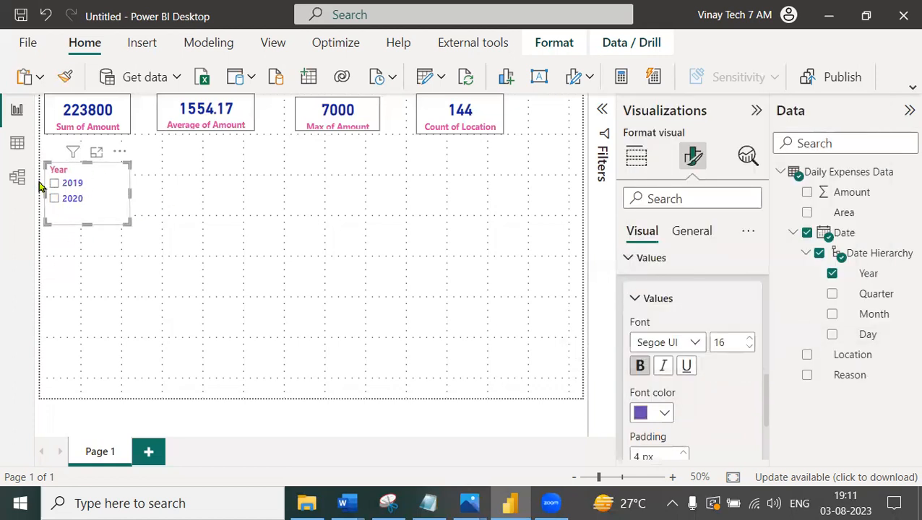
- Turn on the Year slicer's visual border, shrink the slicer and move it below the location count card
{"action": "left_click", "coordinate": [691, 231]}
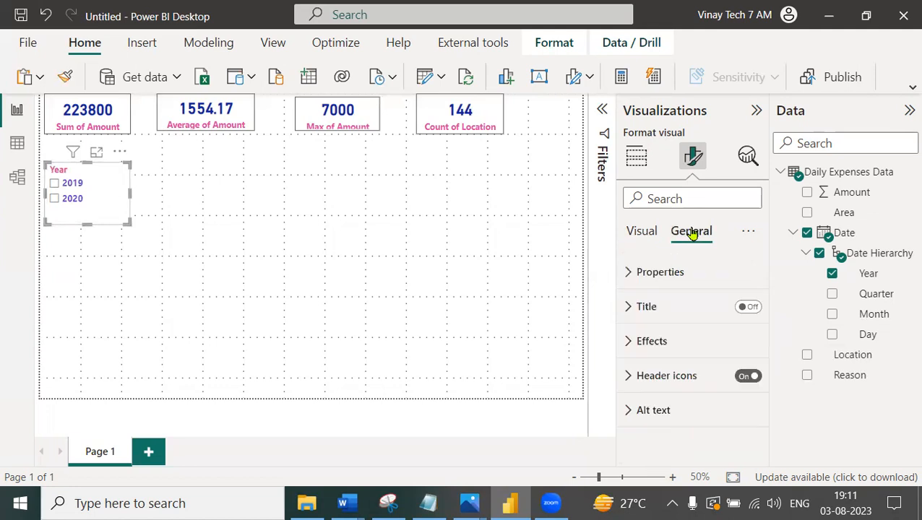
{"action": "left_click", "coordinate": [658, 326]}
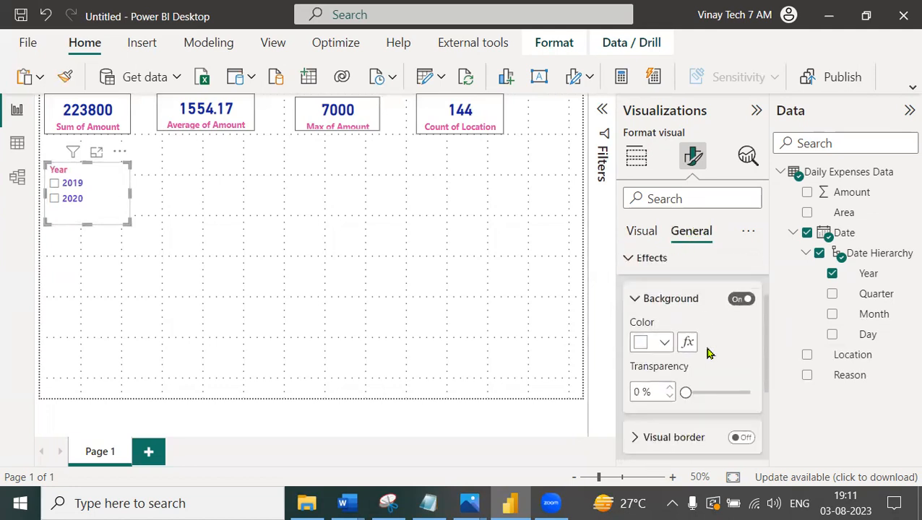
{"action": "left_click", "coordinate": [746, 402]}
{"action": "left_click_drag", "start_coordinate": [128, 206], "coordinate": [460, 210]}
{"action": "left_click", "coordinate": [464, 257]}
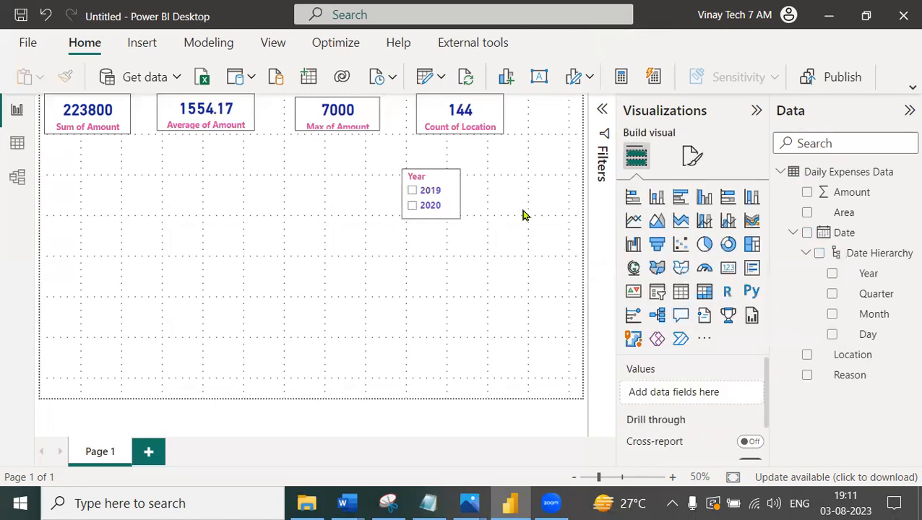
- Duplicate the Year slicer and place the copy beside the original
{"action": "left_click", "coordinate": [455, 220]}
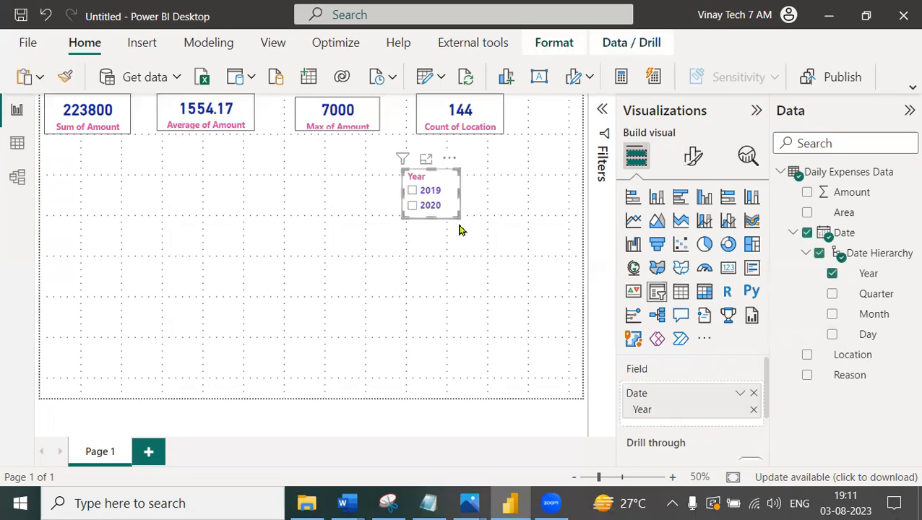
{"action": "left_click", "coordinate": [516, 227]}
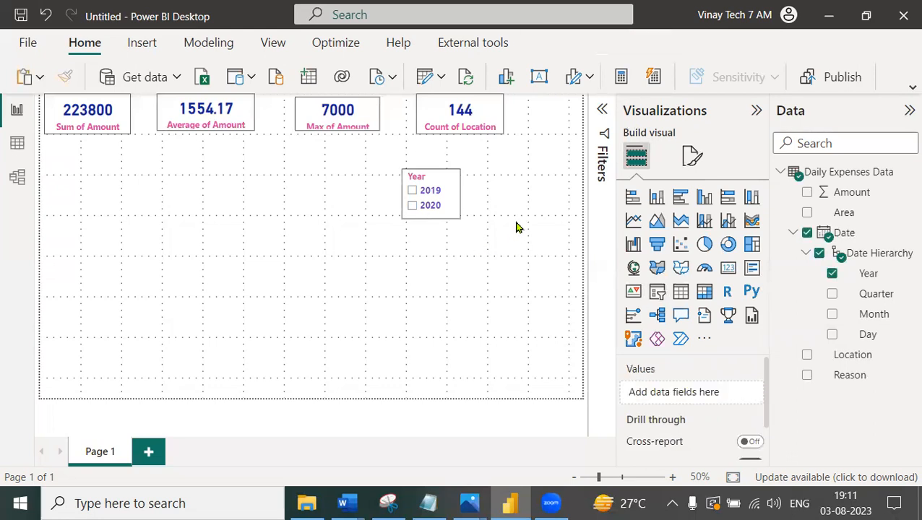
{"action": "key", "text": "ctrl+v"}
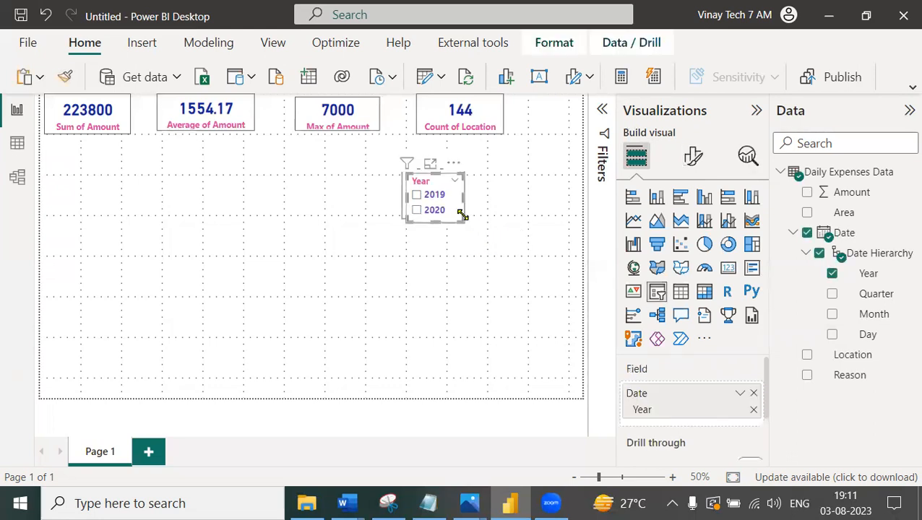
{"action": "left_click_drag", "start_coordinate": [455, 220], "coordinate": [523, 214]}
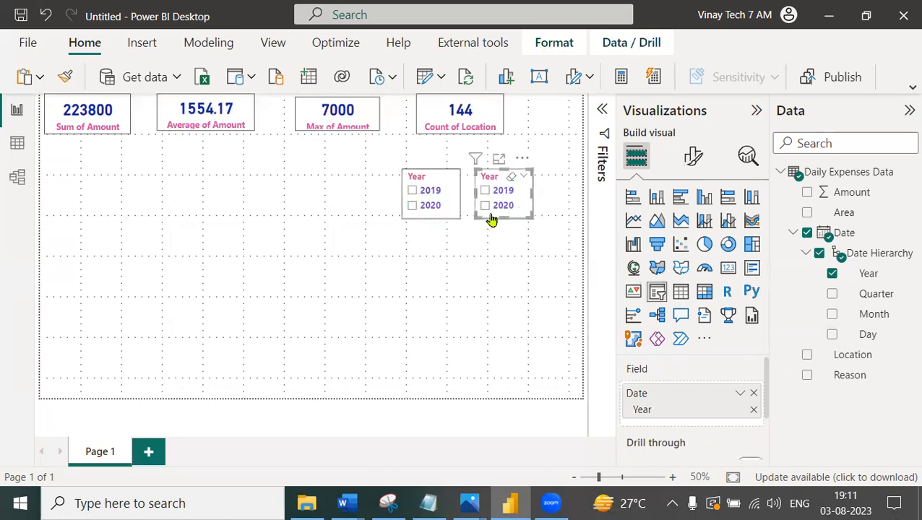
- Replace Year with Month from the Date Hierarchy as the only field of the copied slicer
{"action": "left_click_drag", "start_coordinate": [889, 318], "coordinate": [753, 427]}
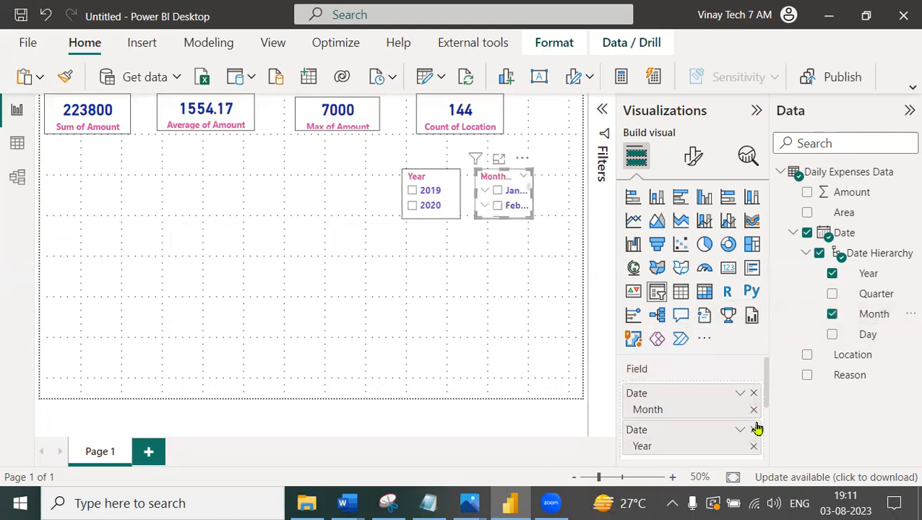
{"action": "left_click", "coordinate": [753, 397]}
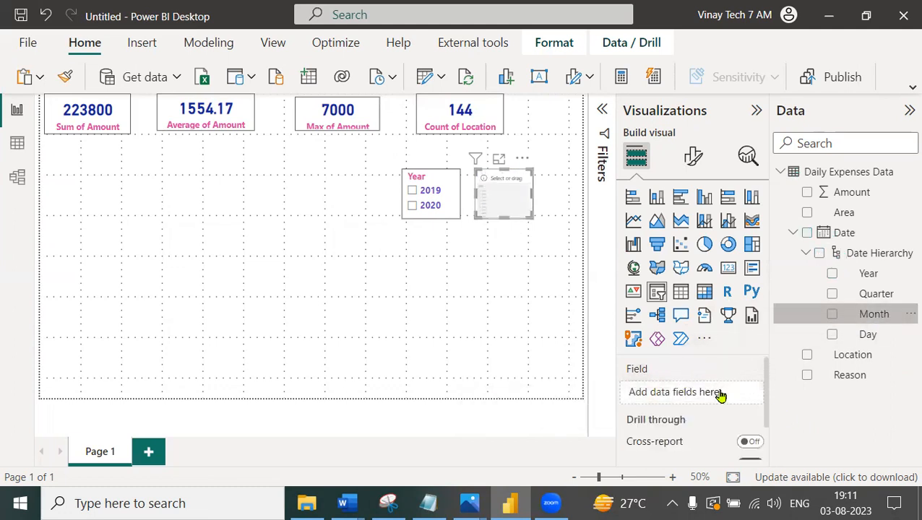
{"action": "left_click_drag", "start_coordinate": [721, 395], "coordinate": [741, 416]}
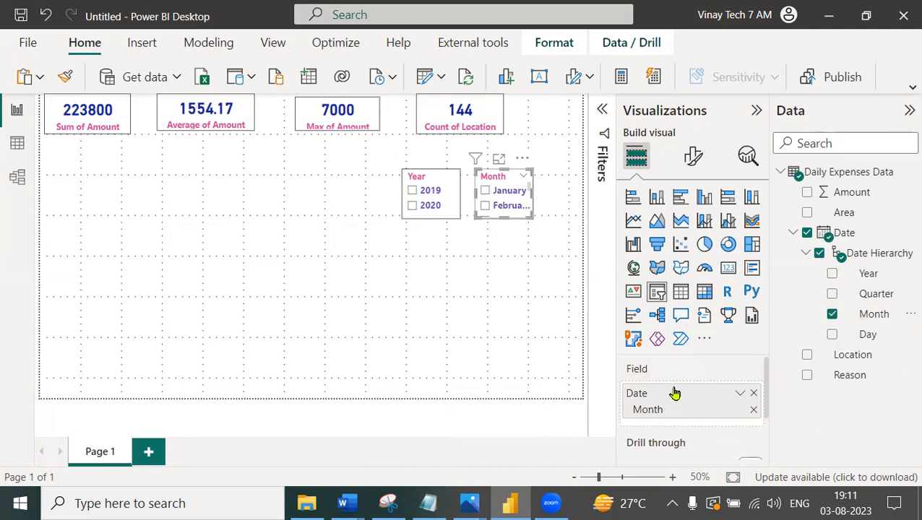
- Stretch the Month slicer to fit all months, move it to the page's outer edge and place the Year slicer beside it
{"action": "left_click_drag", "start_coordinate": [502, 216], "coordinate": [507, 394]}
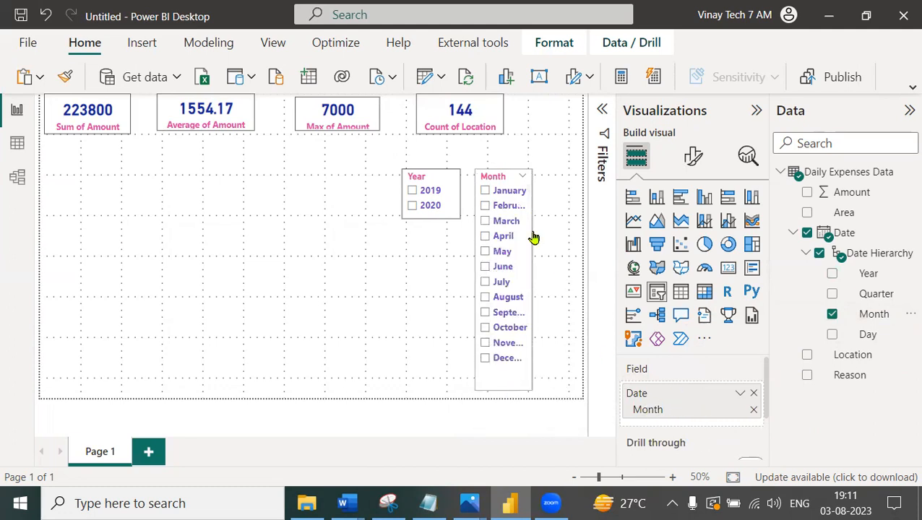
{"action": "left_click_drag", "start_coordinate": [511, 177], "coordinate": [551, 144]}
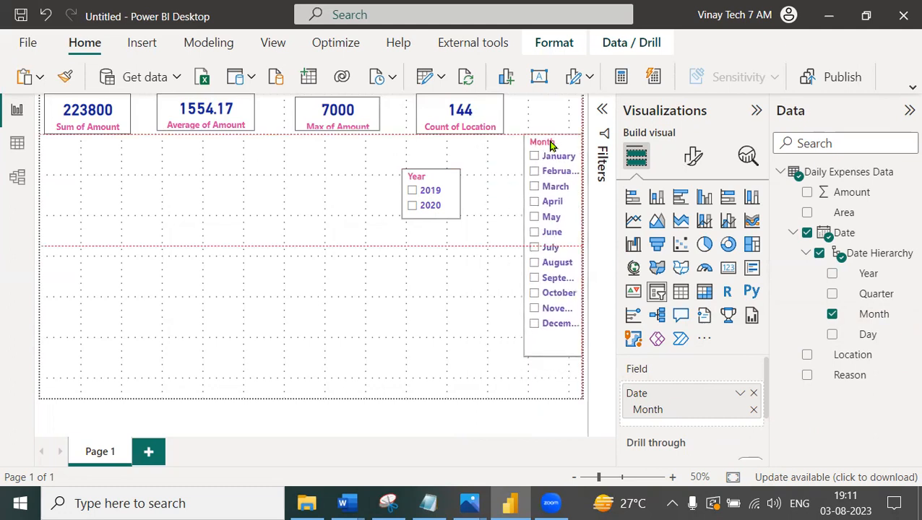
{"action": "left_click_drag", "start_coordinate": [432, 181], "coordinate": [496, 151]}
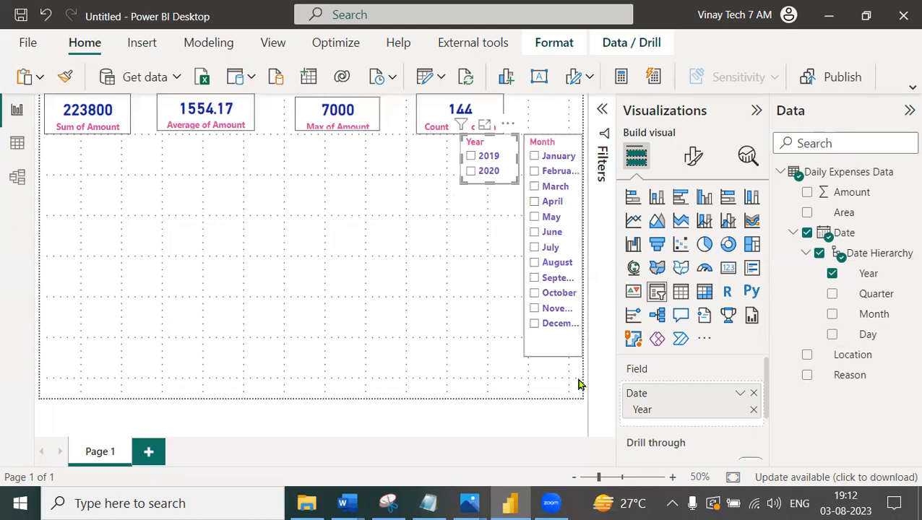
{"action": "left_click", "coordinate": [417, 332]}
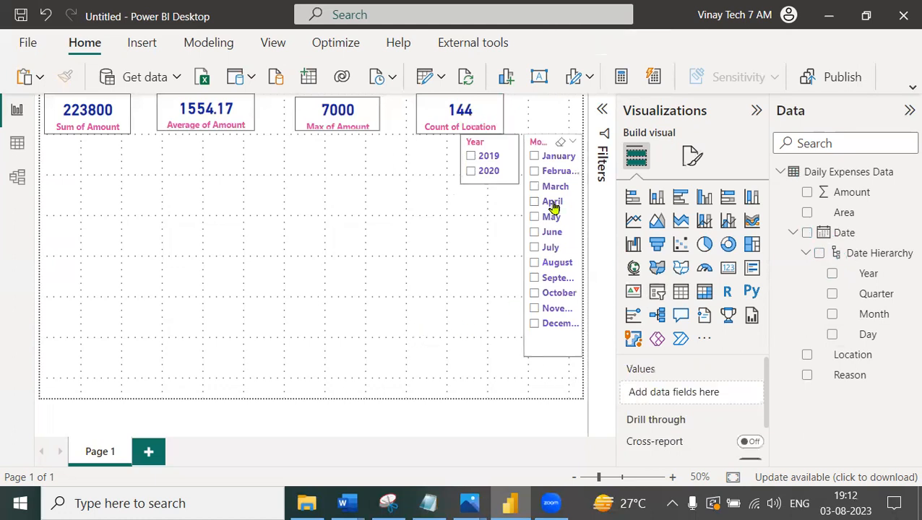
- Filter the cards by year 2020 and month July, and clear both slicer selections
{"action": "left_click", "coordinate": [487, 172]}
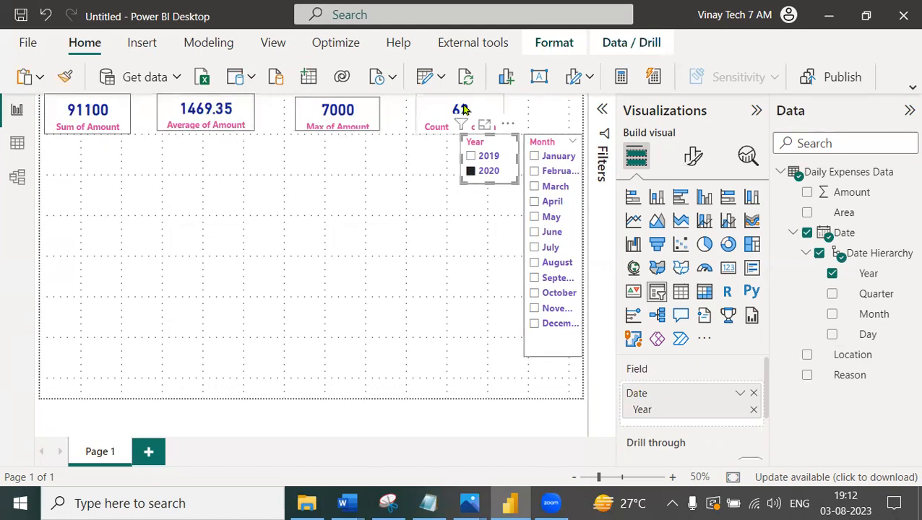
{"action": "left_click", "coordinate": [537, 252]}
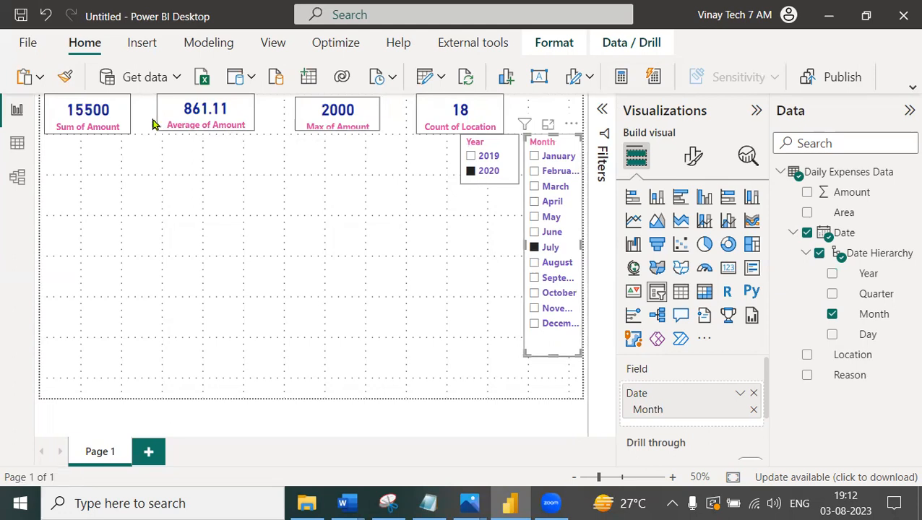
{"action": "left_click", "coordinate": [487, 172]}
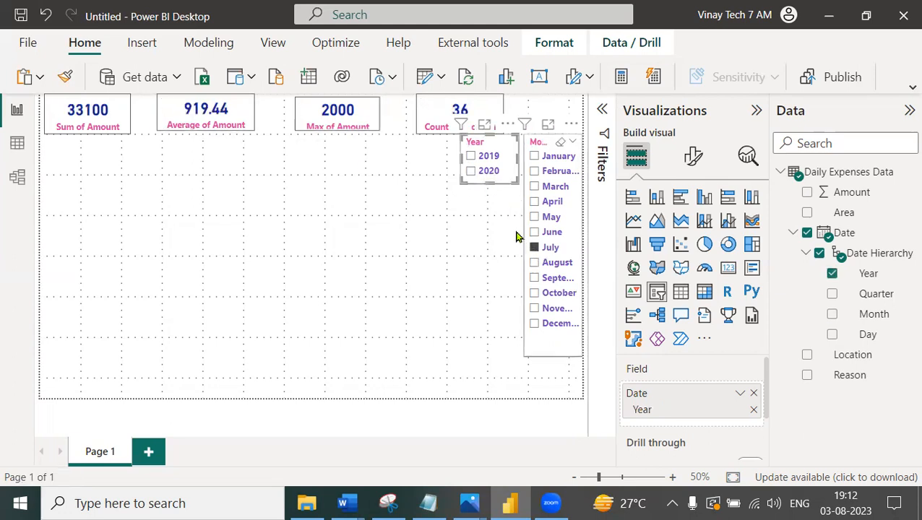
{"action": "left_click", "coordinate": [536, 247]}
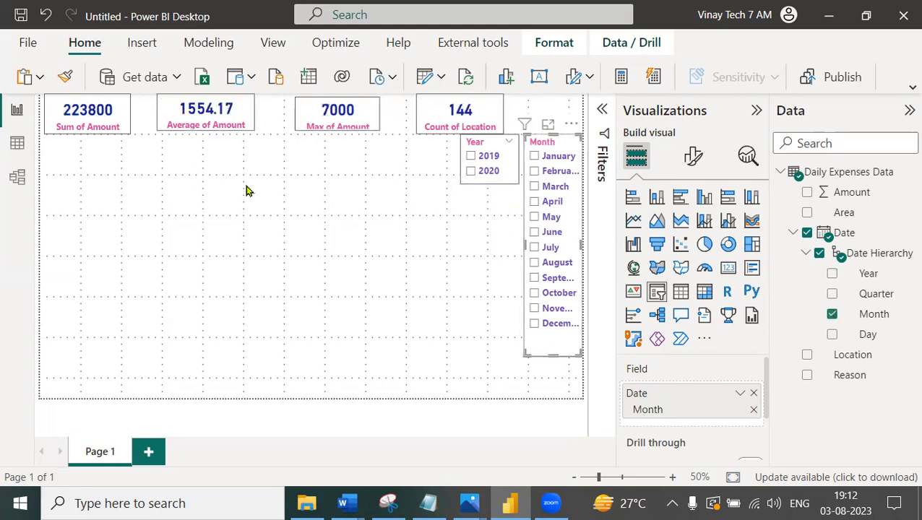
- Add a stacked bar chart and place it in the empty area below the sum card
{"action": "left_click", "coordinate": [793, 235]}
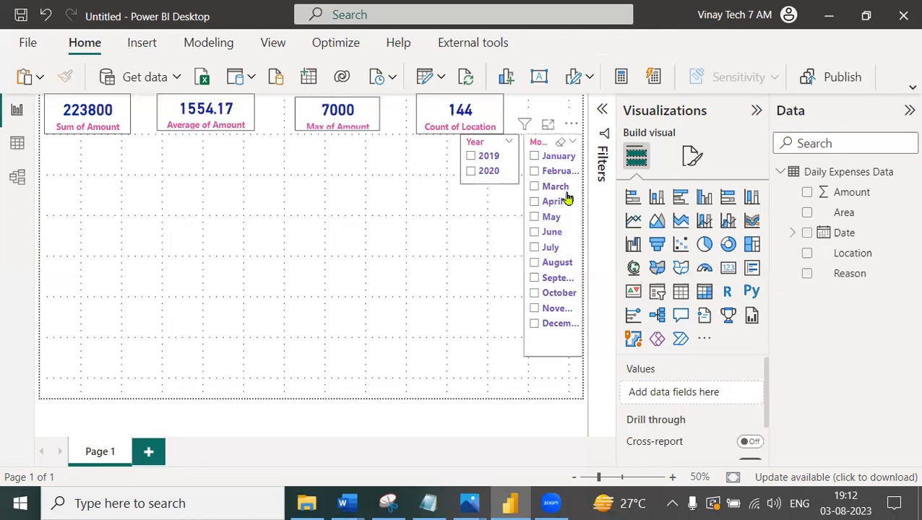
{"action": "left_click", "coordinate": [631, 198]}
{"action": "left_click_drag", "start_coordinate": [111, 167], "coordinate": [97, 222]}
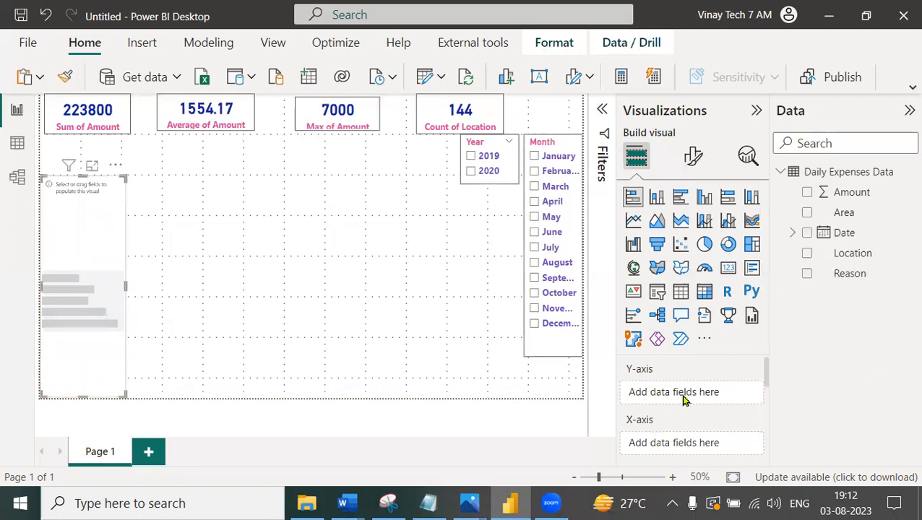
{"action": "mouse_move", "coordinate": [36, 145]}
{"action": "left_mouse_down"}
{"action": "mouse_move", "coordinate": [17, 231]}
{"action": "mouse_move", "coordinate": [11, 425]}
{"action": "mouse_move", "coordinate": [119, 396]}
{"action": "mouse_move", "coordinate": [245, 396]}
{"action": "left_mouse_up"}
{"action": "left_click_drag", "start_coordinate": [122, 402], "coordinate": [165, 434]}
{"action": "left_click_drag", "start_coordinate": [158, 402], "coordinate": [113, 433]}
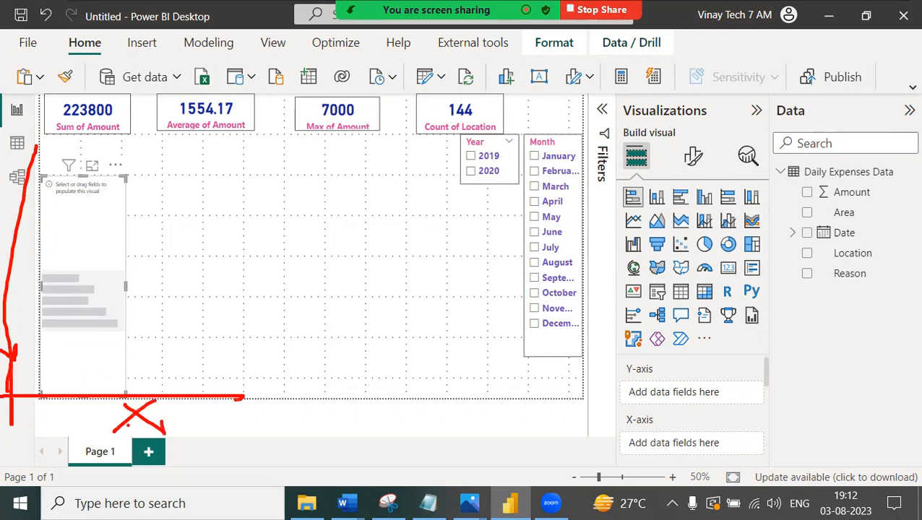
{"action": "mouse_move", "coordinate": [722, 357]}
{"action": "left_mouse_down"}
{"action": "mouse_move", "coordinate": [675, 337]}
{"action": "mouse_move", "coordinate": [614, 470]}
{"action": "mouse_move", "coordinate": [726, 346]}
{"action": "mouse_move", "coordinate": [649, 341]}
{"action": "left_mouse_up"}
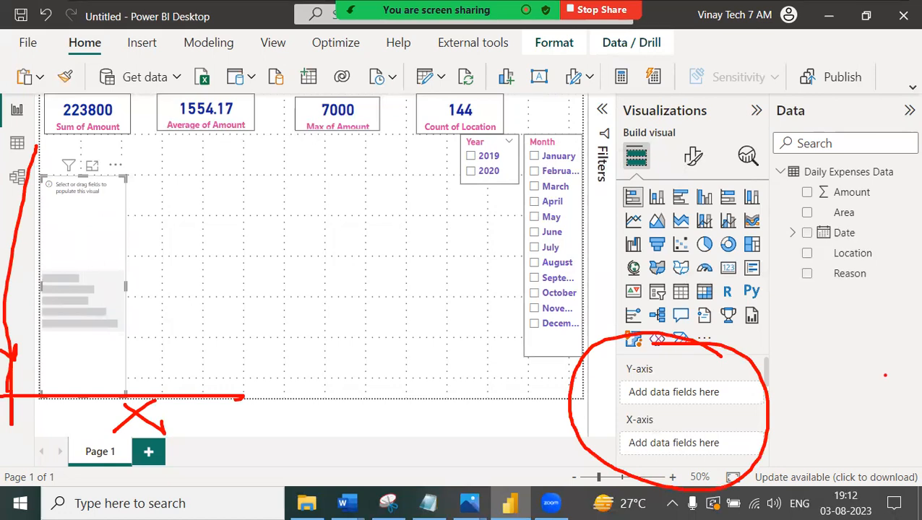
{"action": "key", "text": "Escape"}
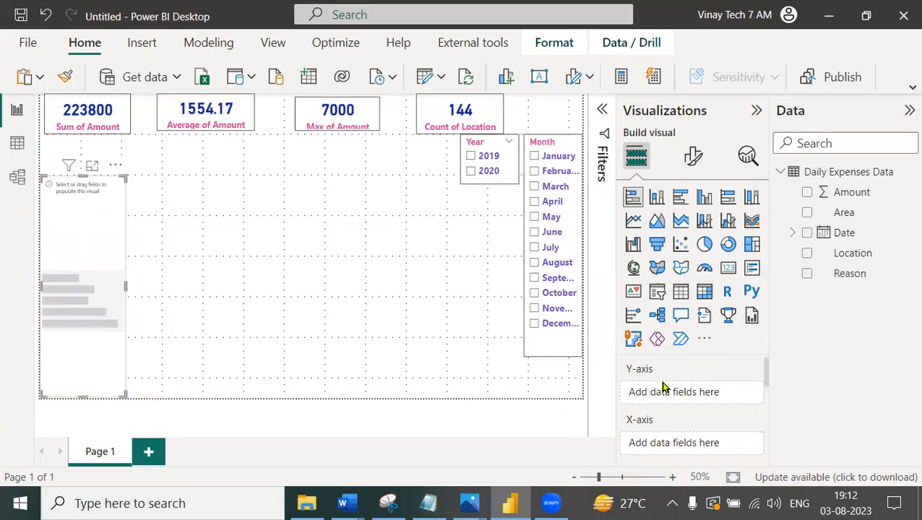
- Put Reason on the bar chart's Y-axis and Amount on its X-axis, and make the chart wider and shorter
{"action": "left_click_drag", "start_coordinate": [843, 275], "coordinate": [702, 391]}
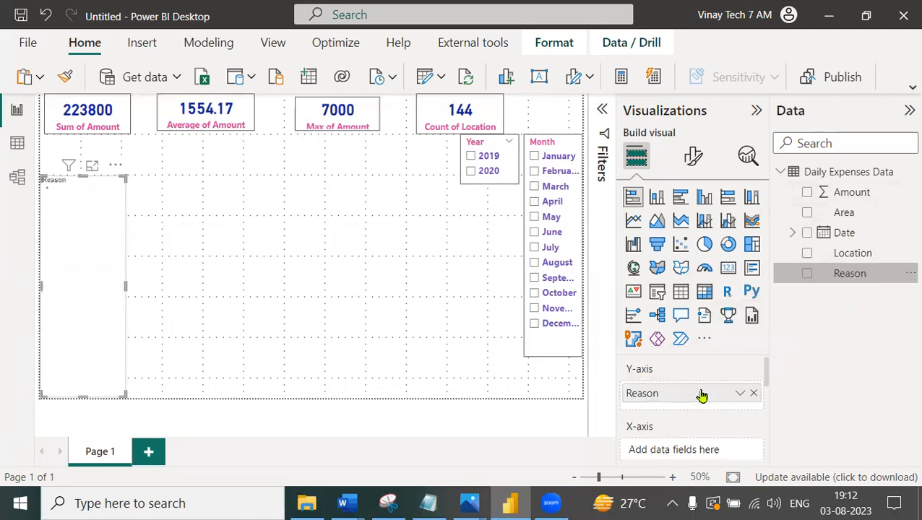
{"action": "left_click_drag", "start_coordinate": [860, 194], "coordinate": [901, 359]}
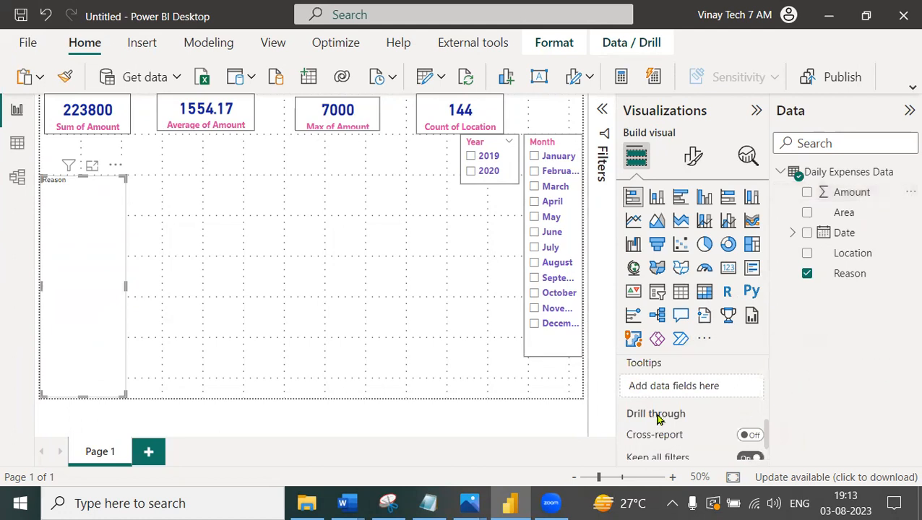
{"action": "scroll", "coordinate": [672, 412], "scroll_direction": "up", "scroll_amount": 1}
{"action": "scroll", "coordinate": [751, 376], "scroll_direction": "up", "scroll_amount": 1}
{"action": "scroll", "coordinate": [665, 427], "scroll_direction": "up", "scroll_amount": 2}
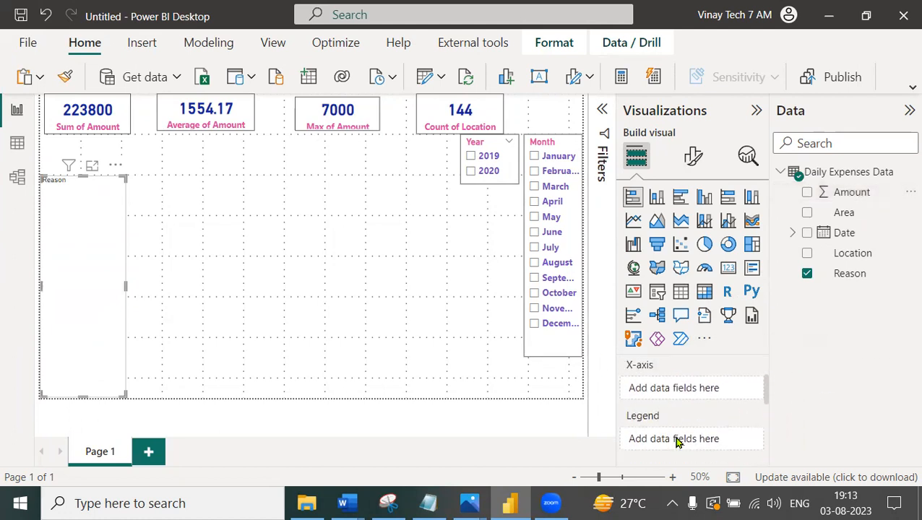
{"action": "left_click_drag", "start_coordinate": [845, 195], "coordinate": [683, 422]}
{"action": "left_click_drag", "start_coordinate": [844, 192], "coordinate": [721, 428]}
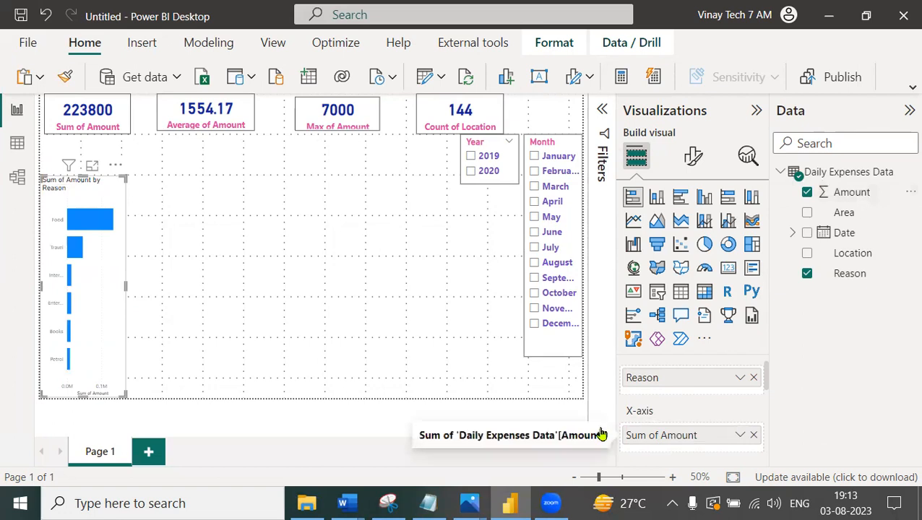
{"action": "left_click_drag", "start_coordinate": [125, 287], "coordinate": [197, 292]}
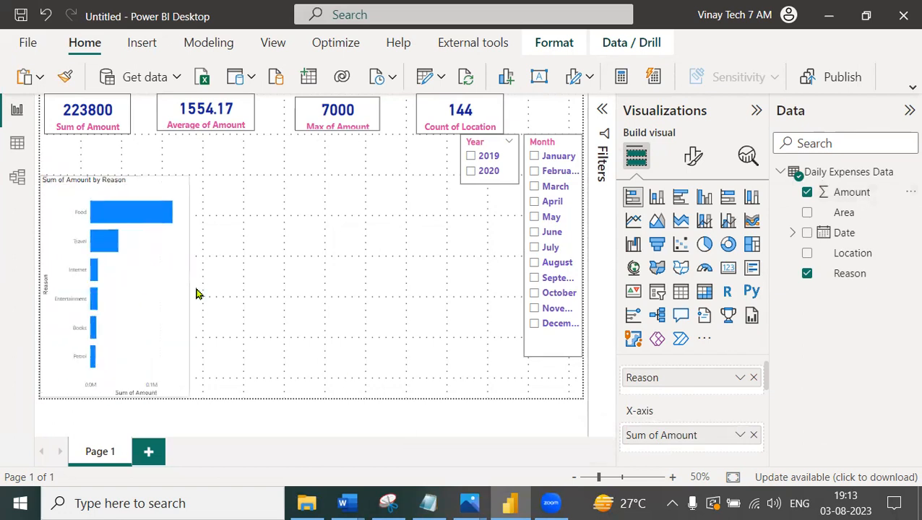
{"action": "left_click_drag", "start_coordinate": [114, 175], "coordinate": [105, 260]}
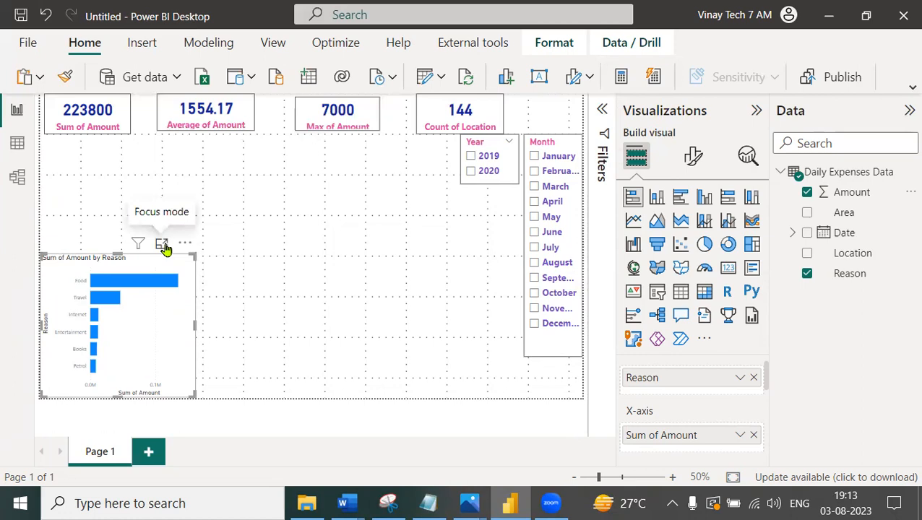
- Enlarge the bar chart in focus mode, inspect the amounts for Food, Travel and Petrol, and return to the report
{"action": "left_click", "coordinate": [163, 245]}
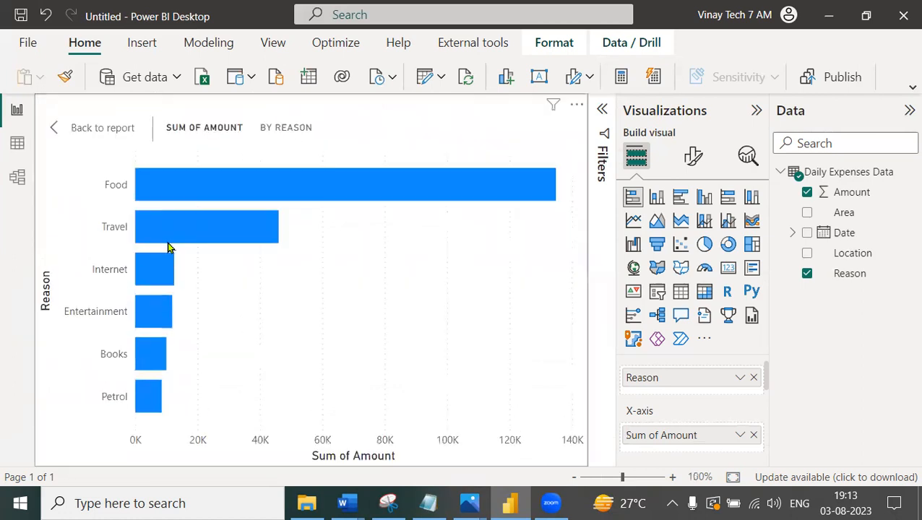
{"action": "mouse_move", "coordinate": [186, 192]}
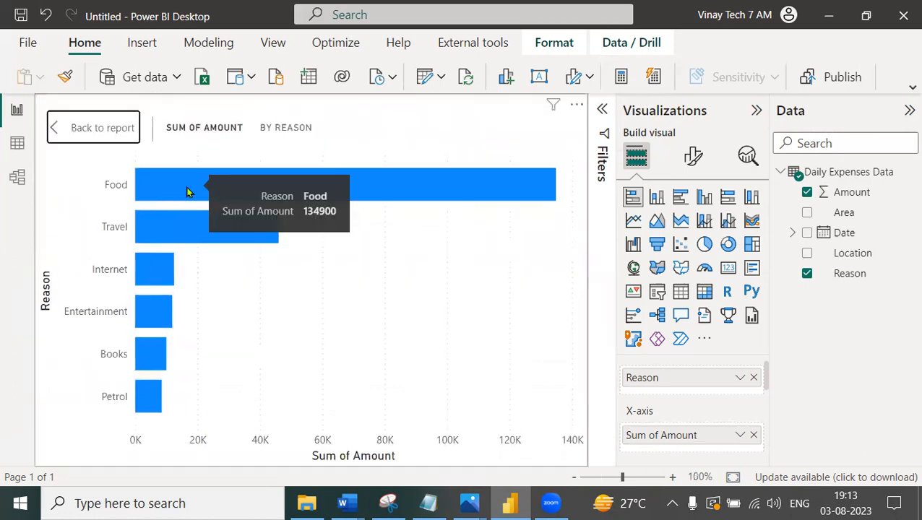
{"action": "mouse_move", "coordinate": [172, 226]}
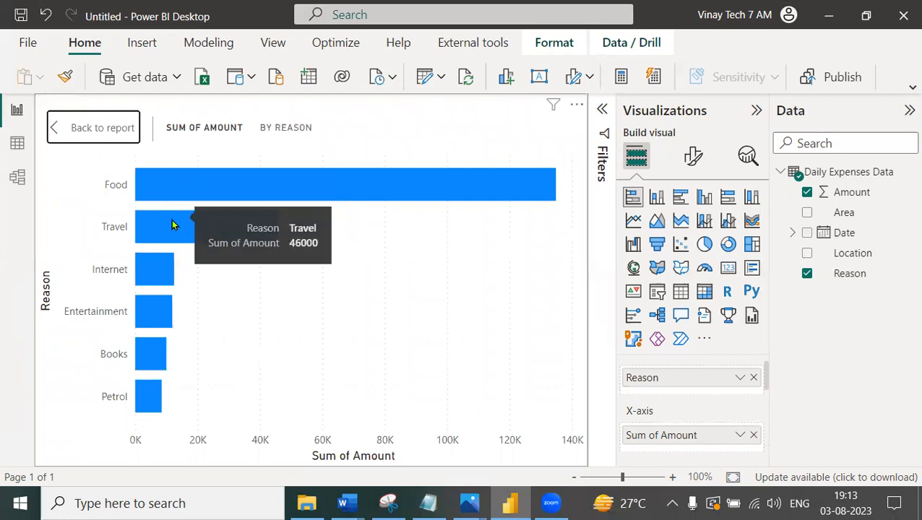
{"action": "mouse_move", "coordinate": [144, 402]}
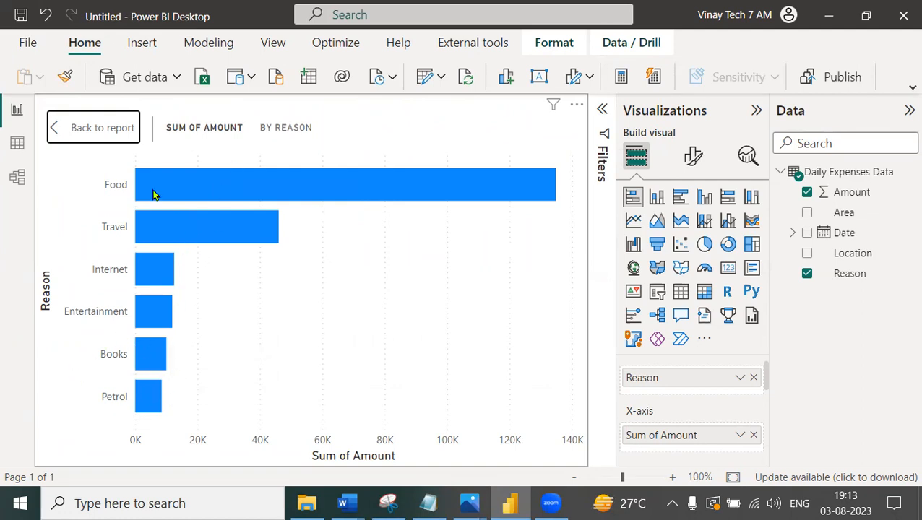
{"action": "left_click", "coordinate": [124, 139]}
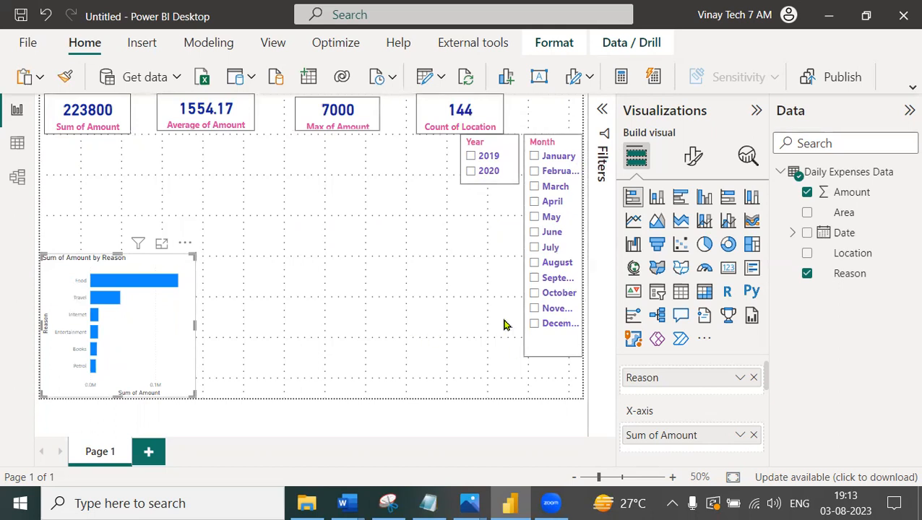
- Turn on the visual border of the Sum of Amount by Reason bar chart
{"action": "left_click", "coordinate": [692, 164]}
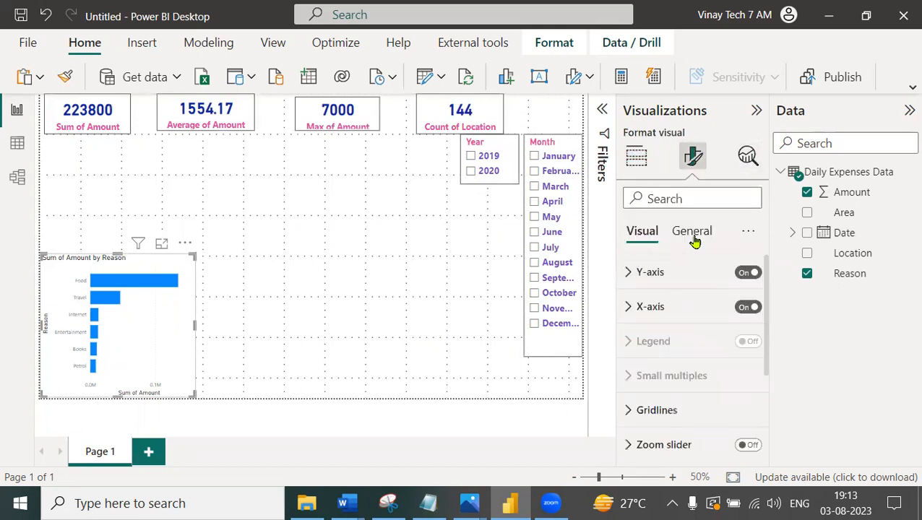
{"action": "left_click", "coordinate": [694, 232]}
{"action": "left_click", "coordinate": [636, 343]}
{"action": "scroll", "coordinate": [745, 402], "scroll_direction": "down", "scroll_amount": 4}
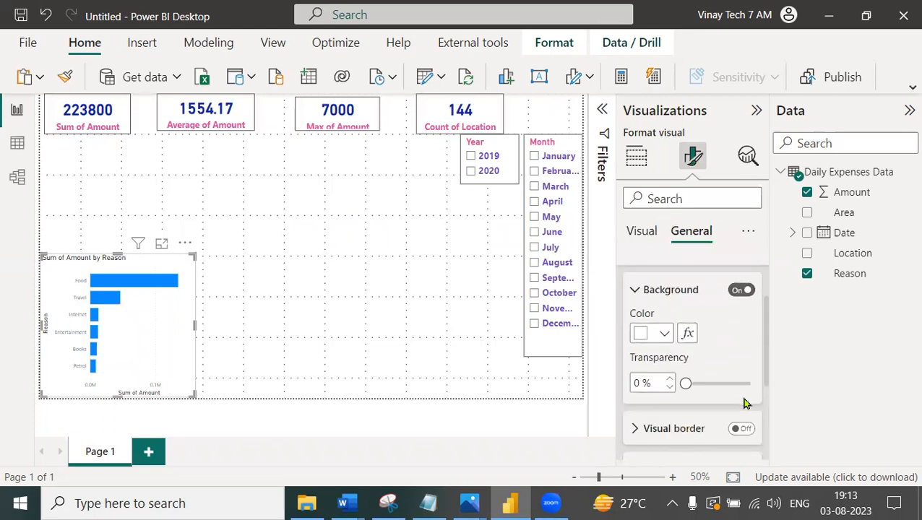
{"action": "left_click", "coordinate": [748, 340]}
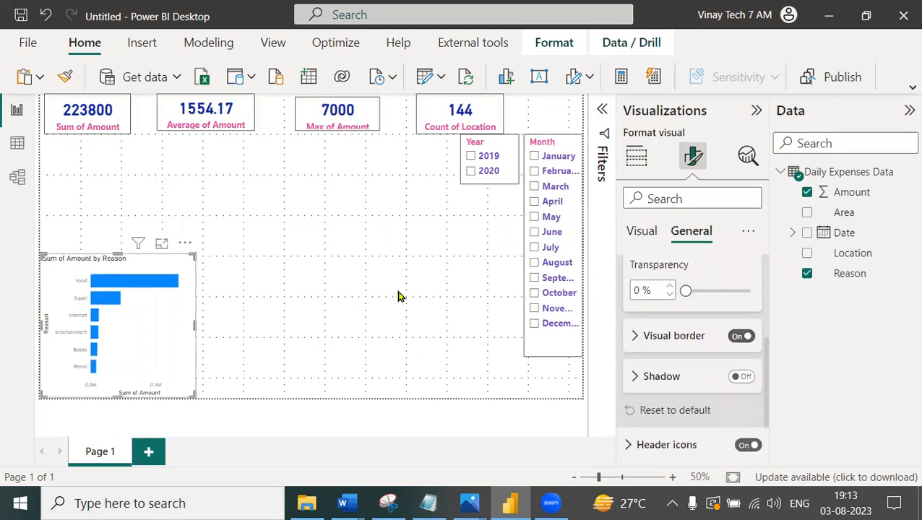
{"action": "left_click", "coordinate": [455, 288]}
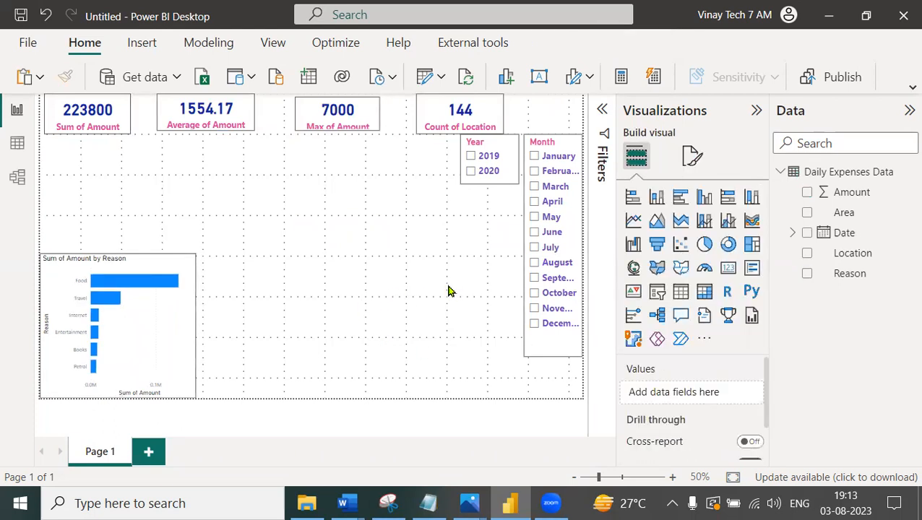
- Add a pie chart beside the bar chart at matching height, with Area as the legend and Amount as the values
{"action": "left_click", "coordinate": [704, 246]}
{"action": "left_click_drag", "start_coordinate": [99, 157], "coordinate": [260, 265]}
{"action": "left_click_drag", "start_coordinate": [289, 366], "coordinate": [367, 397]}
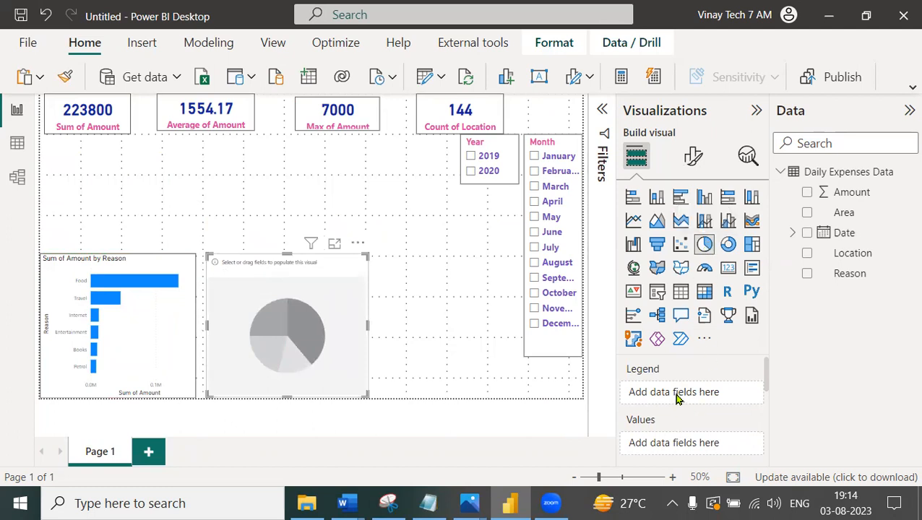
{"action": "left_click_drag", "start_coordinate": [856, 254], "coordinate": [883, 263]}
{"action": "left_click_drag", "start_coordinate": [865, 214], "coordinate": [718, 392]}
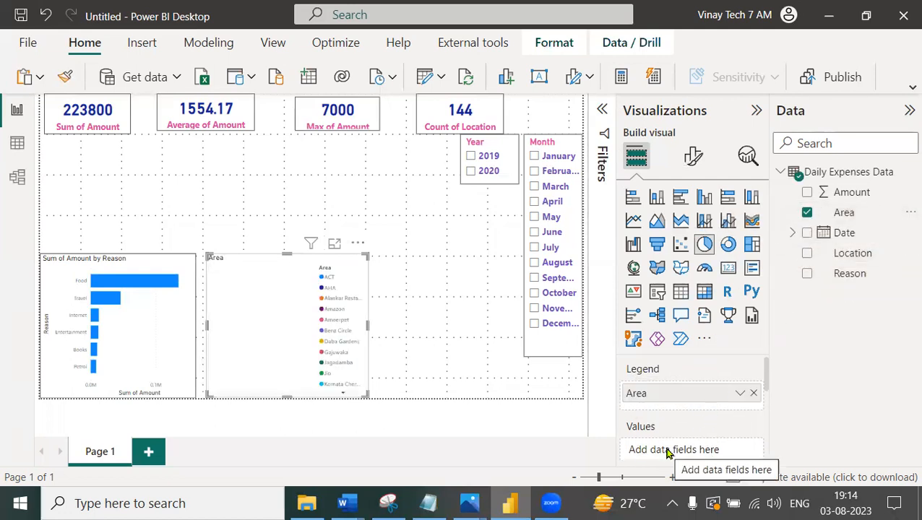
{"action": "left_click_drag", "start_coordinate": [866, 199], "coordinate": [711, 447]}
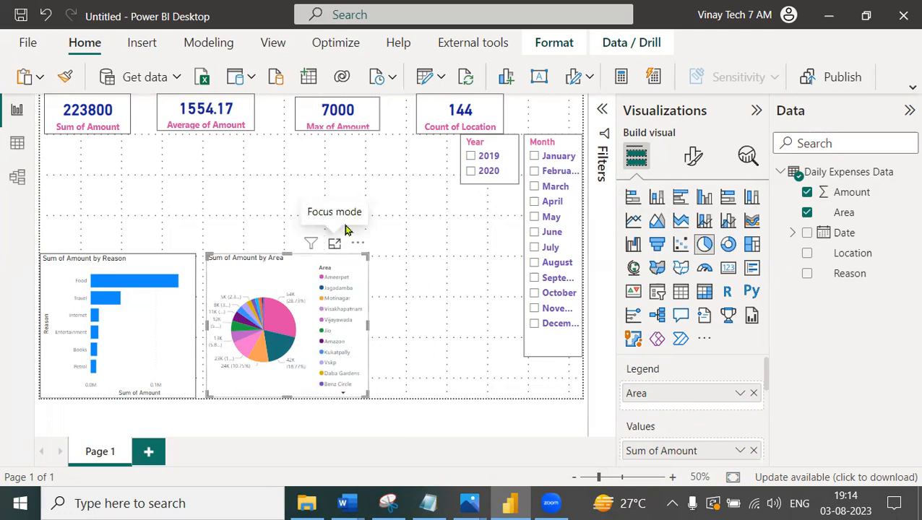
- Enlarge the pie chart in focus mode, inspect the amounts of the largest area slices, and return to the report
{"action": "left_click", "coordinate": [336, 245]}
{"action": "mouse_move", "coordinate": [313, 267]}
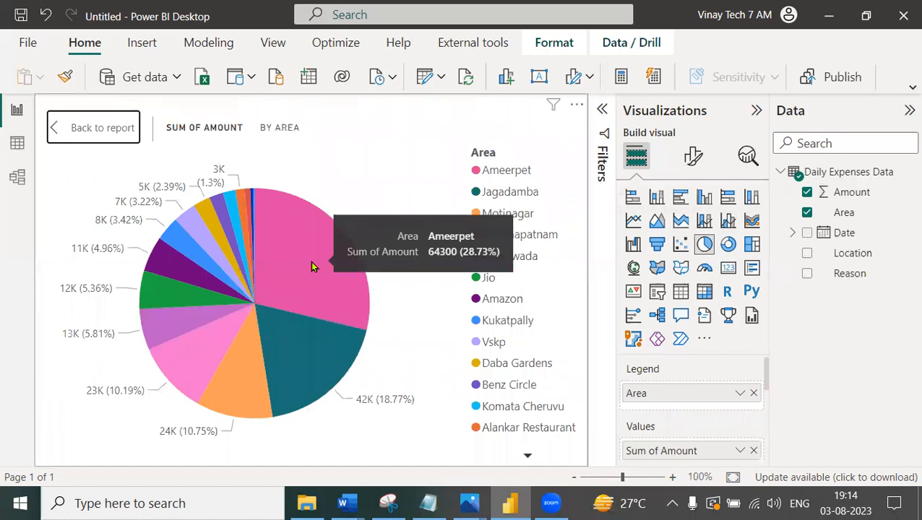
{"action": "mouse_move", "coordinate": [302, 345]}
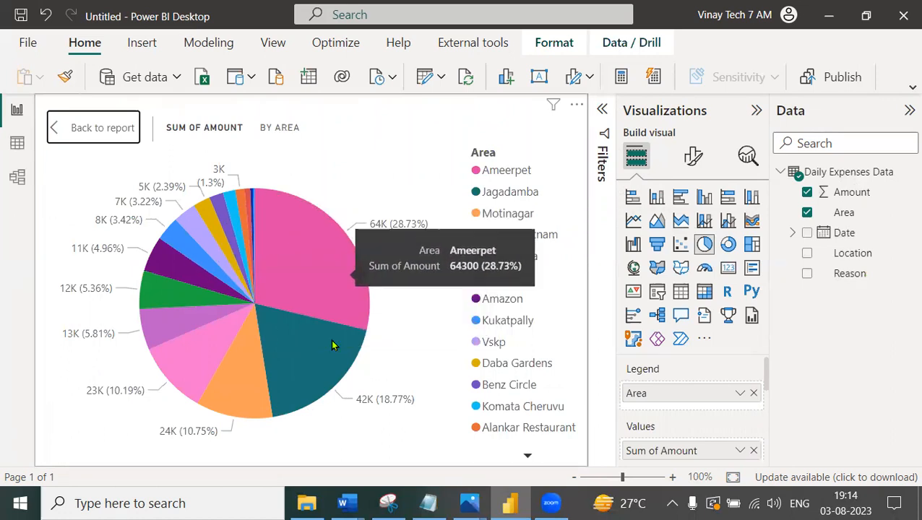
{"action": "mouse_move", "coordinate": [287, 294]}
{"action": "left_click", "coordinate": [112, 138]}
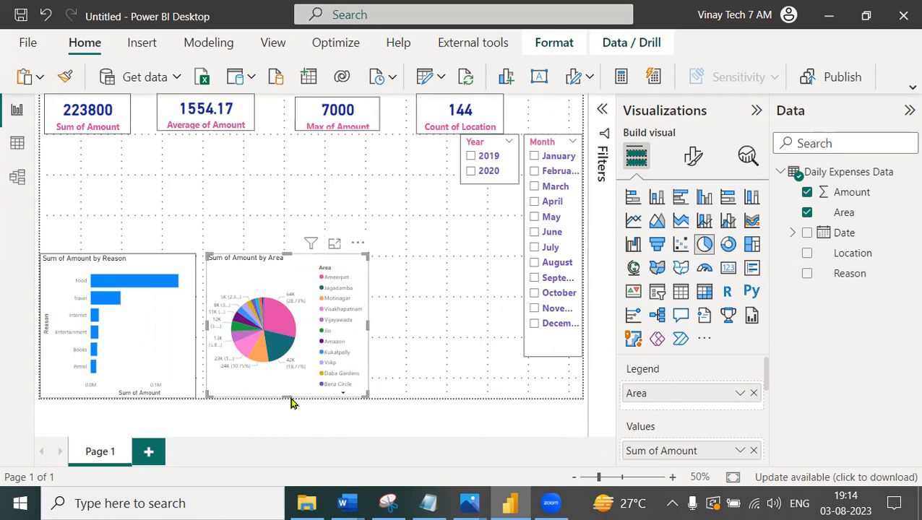
- Turn on the visual border of the Sum of Amount by Area pie chart
{"action": "left_click", "coordinate": [693, 156]}
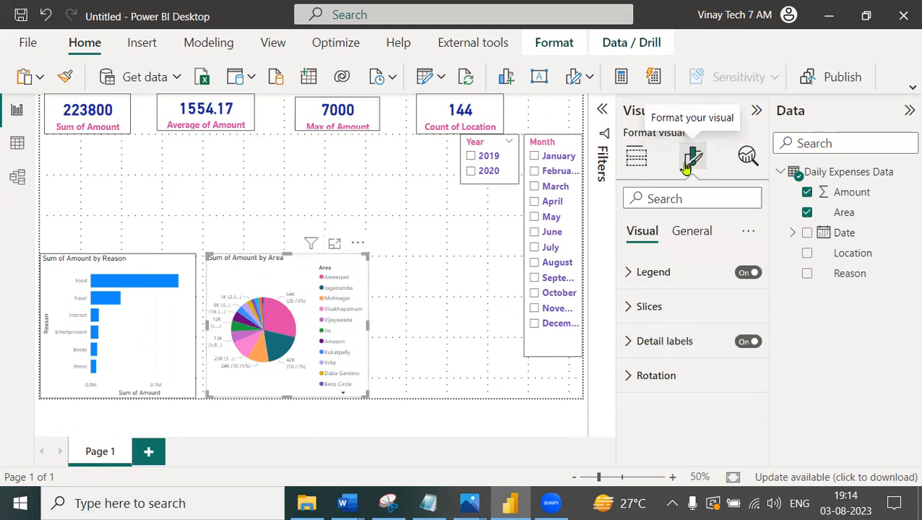
{"action": "left_click", "coordinate": [694, 237]}
{"action": "left_click", "coordinate": [634, 344]}
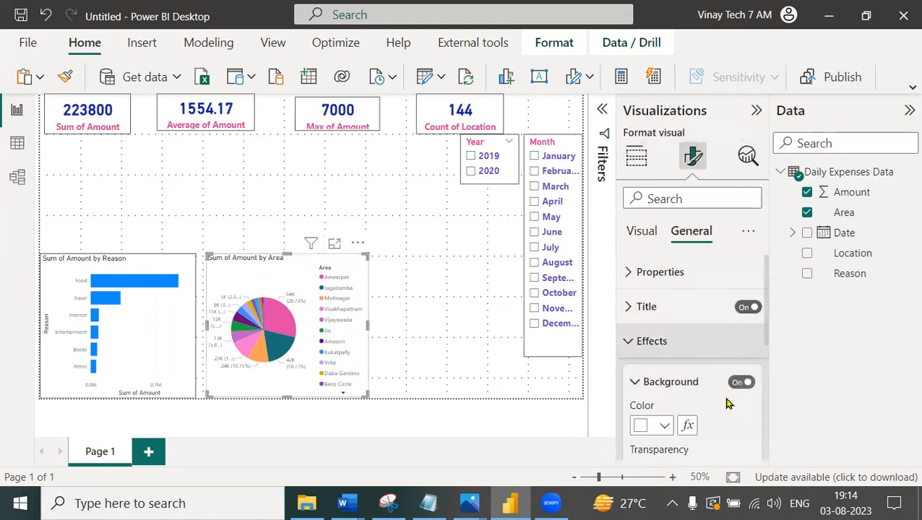
{"action": "scroll", "coordinate": [733, 419], "scroll_direction": "down", "scroll_amount": 2}
{"action": "left_click", "coordinate": [740, 430]}
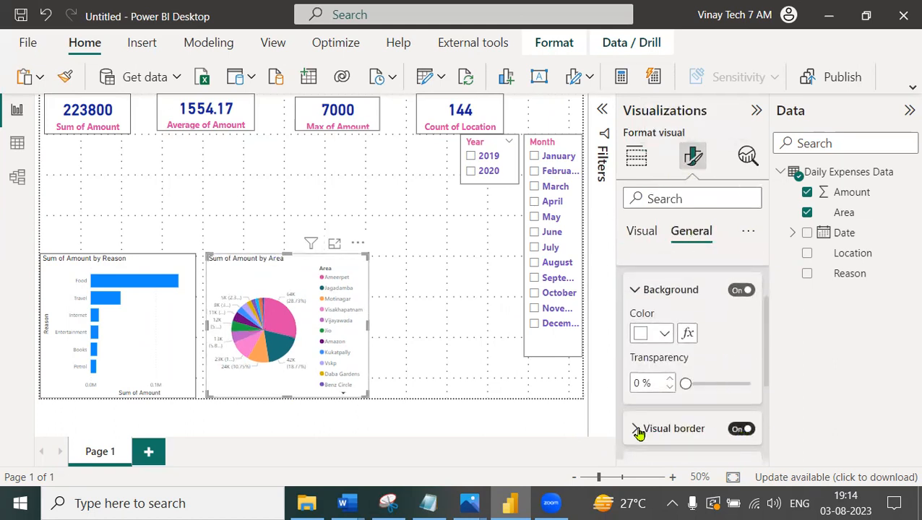
{"action": "left_click", "coordinate": [584, 345]}
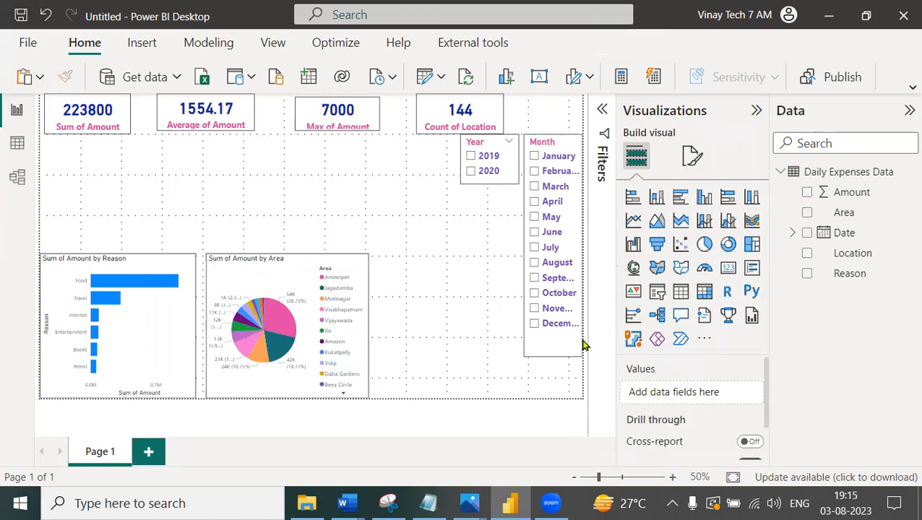
- Add a map visual and fit it between the pie chart and the Month slicer, down to the page's lower edge
{"action": "left_click", "coordinate": [634, 268]}
{"action": "left_click_drag", "start_coordinate": [101, 139], "coordinate": [427, 271]}
{"action": "left_click_drag", "start_coordinate": [448, 371], "coordinate": [525, 401]}
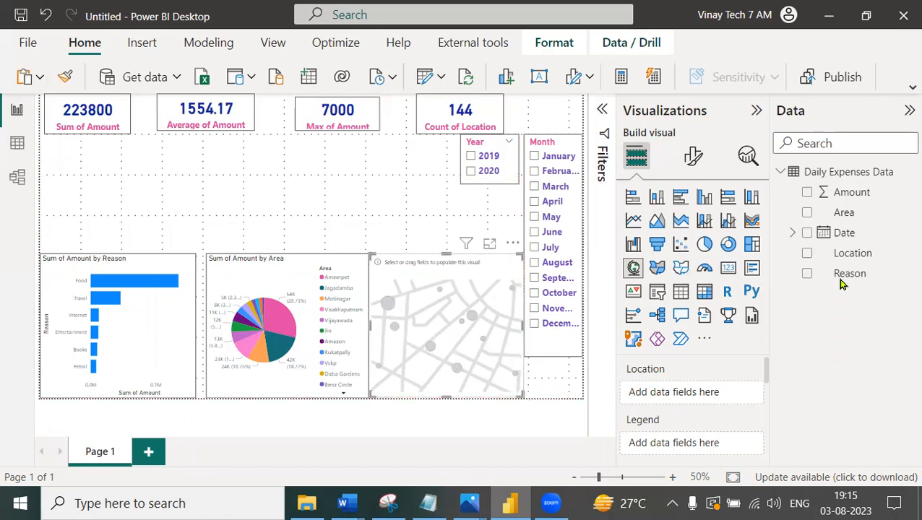
- Assign Location as the map's location field and Amount as its bubble size
{"action": "left_click_drag", "start_coordinate": [842, 254], "coordinate": [717, 400]}
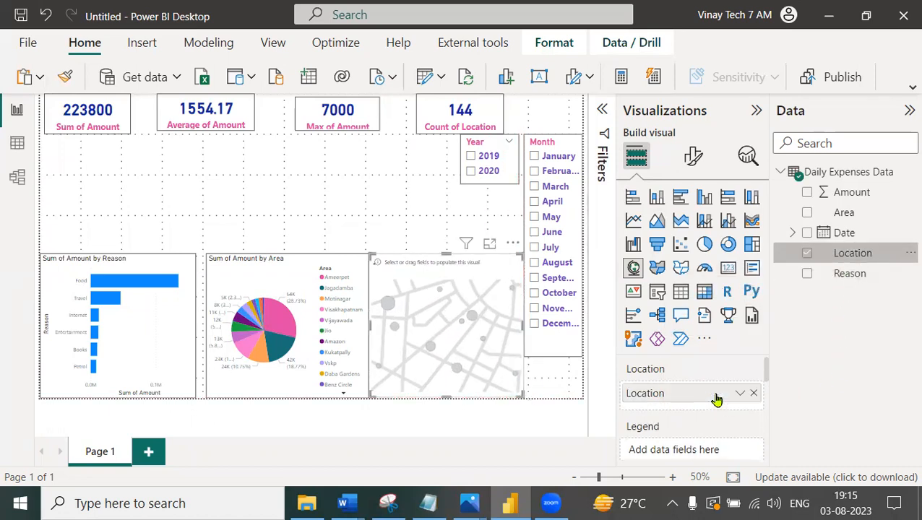
{"action": "left_click_drag", "start_coordinate": [850, 194], "coordinate": [908, 377]}
{"action": "scroll", "coordinate": [677, 449], "scroll_direction": "down", "scroll_amount": 5}
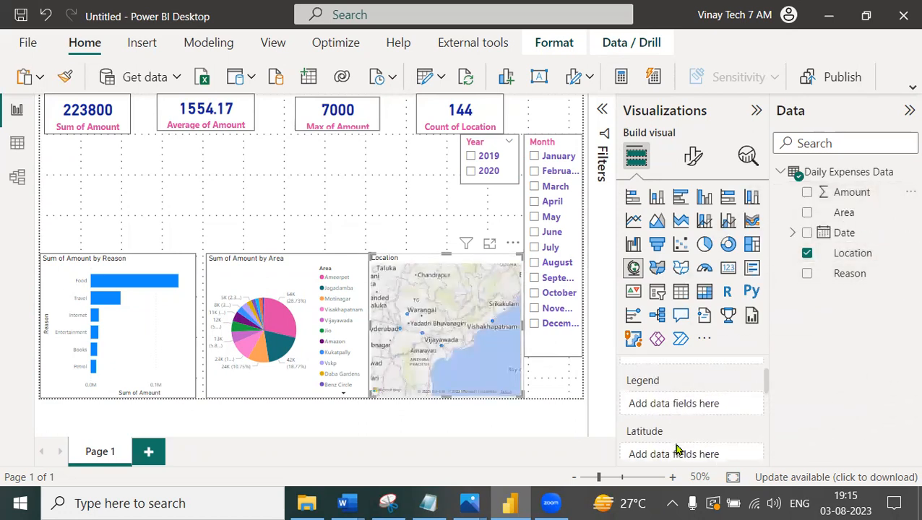
{"action": "scroll", "coordinate": [677, 448], "scroll_direction": "up", "scroll_amount": 1}
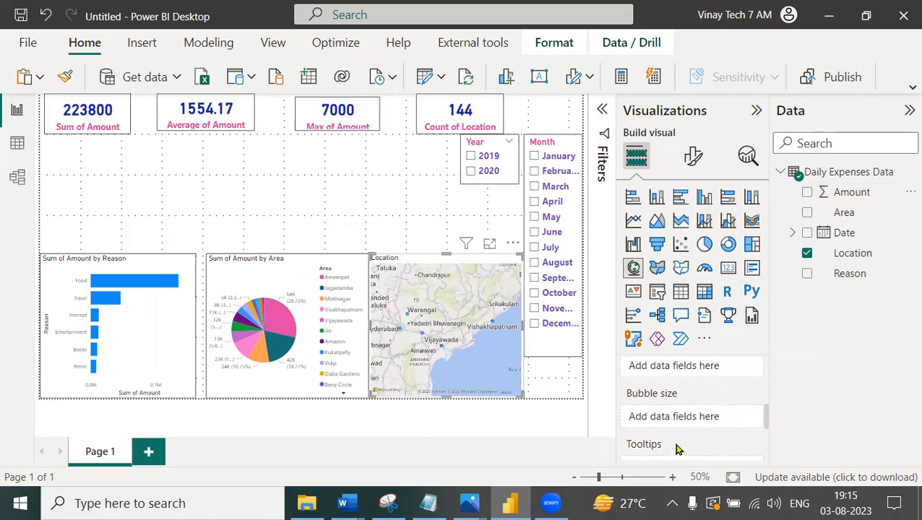
{"action": "left_click_drag", "start_coordinate": [838, 193], "coordinate": [711, 410]}
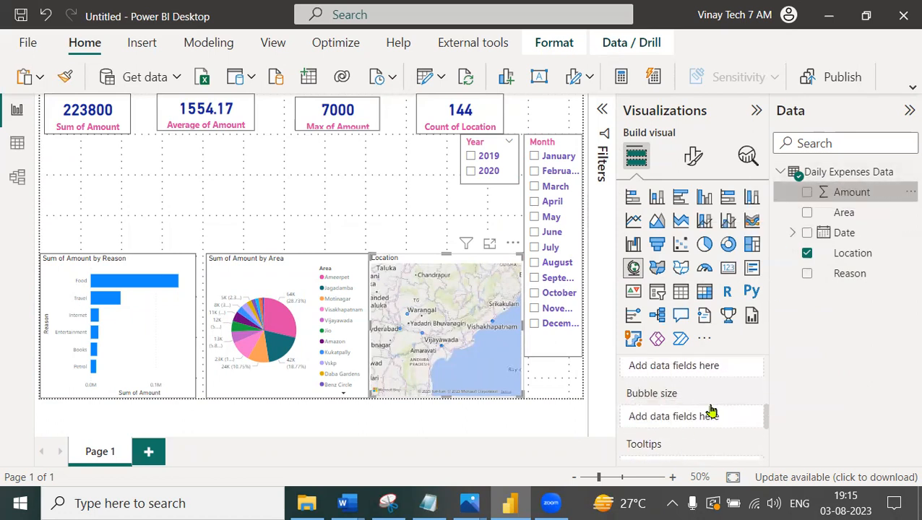
{"action": "scroll", "coordinate": [712, 408], "scroll_direction": "up", "scroll_amount": 4}
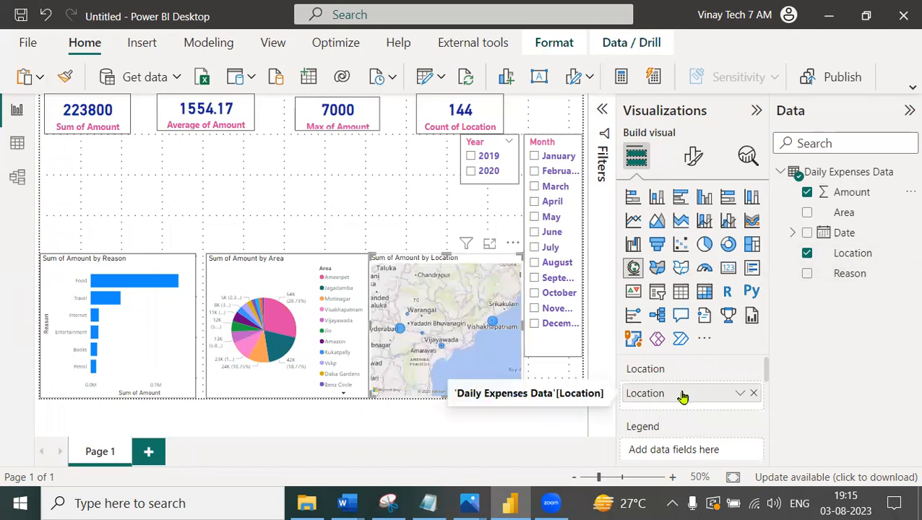
{"action": "scroll", "coordinate": [686, 408], "scroll_direction": "down", "scroll_amount": 4}
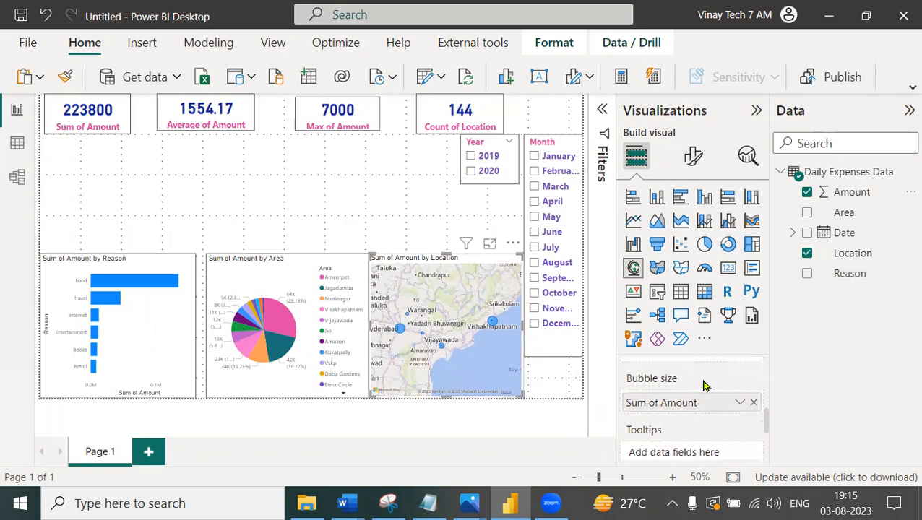
- Enlarge the Sum of Amount by Location map in focus mode, inspect the amounts of its city bubbles, and return to the report
{"action": "left_click", "coordinate": [491, 246]}
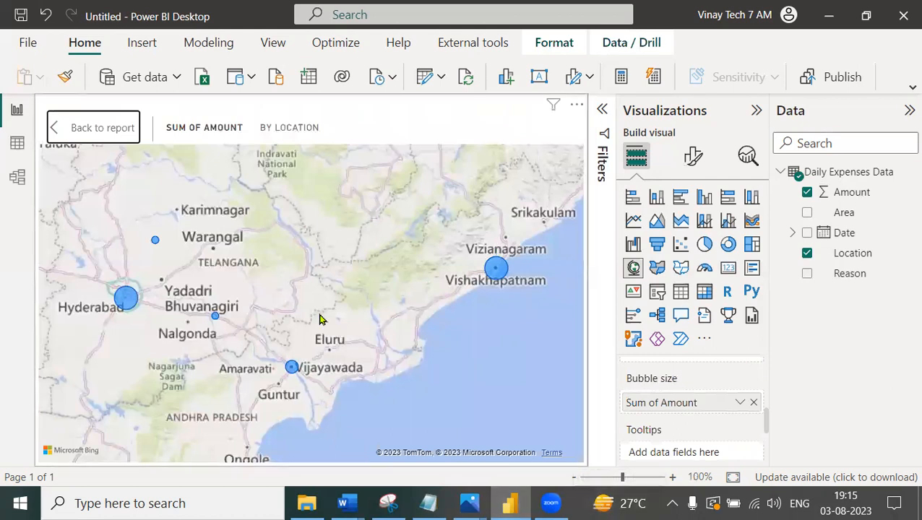
{"action": "mouse_move", "coordinate": [497, 273]}
{"action": "mouse_move", "coordinate": [294, 371]}
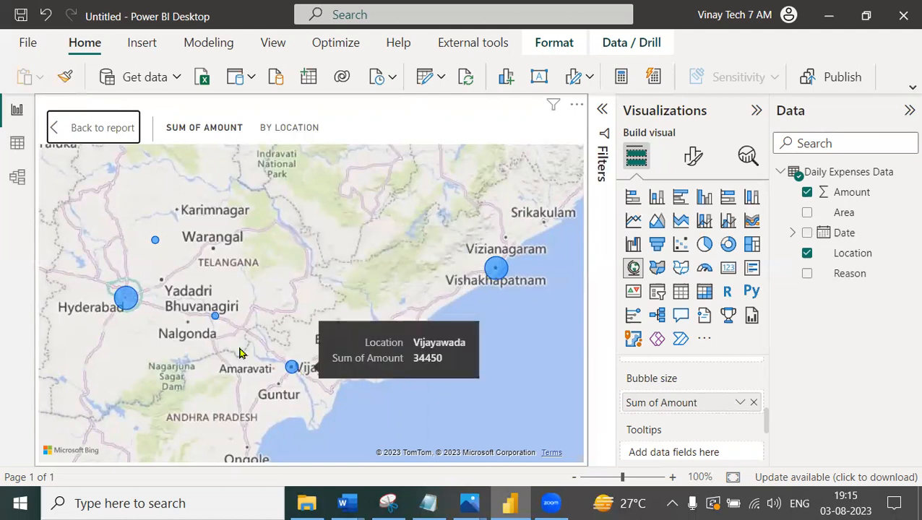
{"action": "mouse_move", "coordinate": [124, 294]}
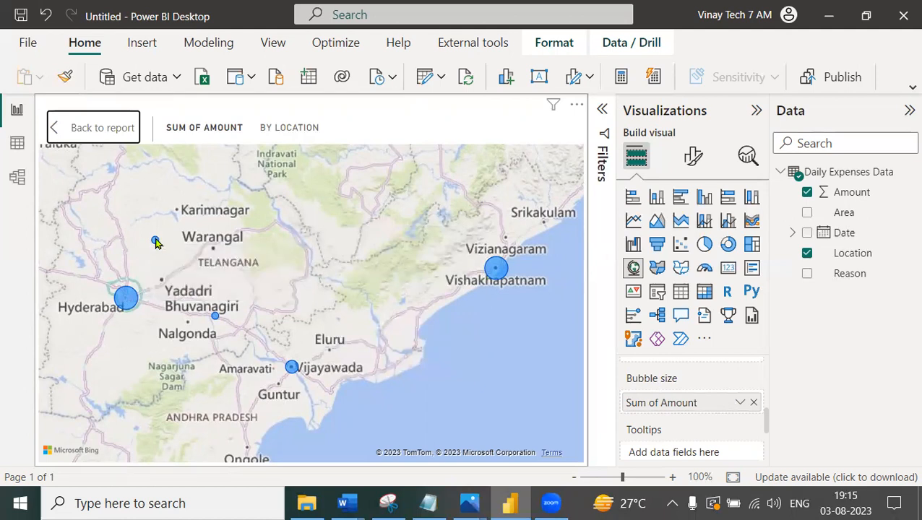
{"action": "mouse_move", "coordinate": [155, 242]}
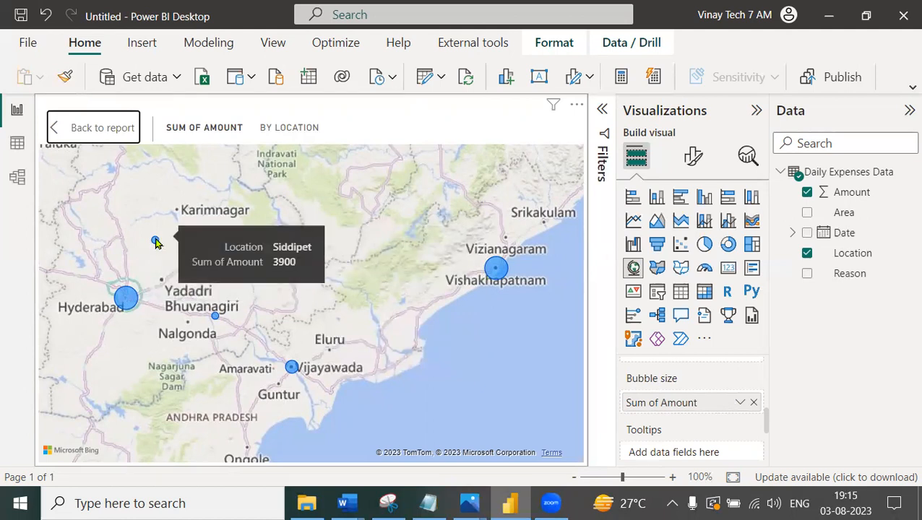
{"action": "scroll", "coordinate": [432, 310], "scroll_direction": "down", "scroll_amount": 5}
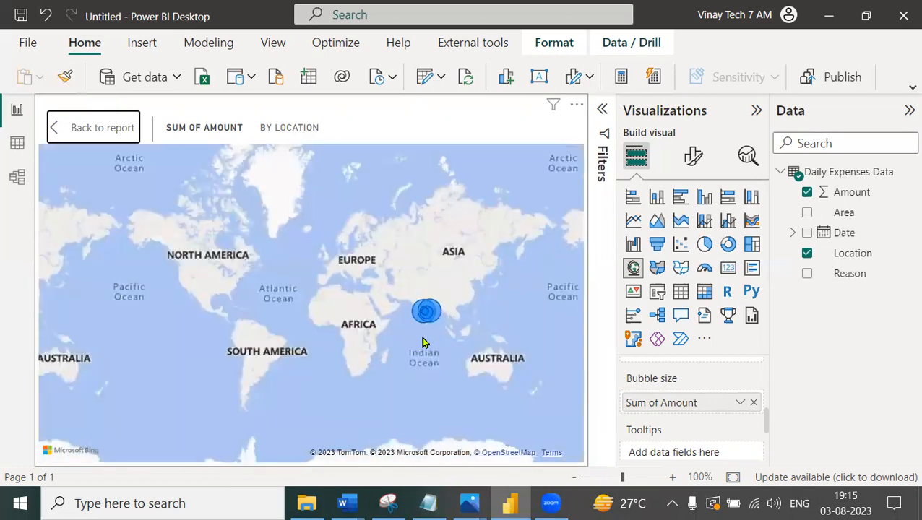
{"action": "scroll", "coordinate": [424, 342], "scroll_direction": "up", "scroll_amount": 5}
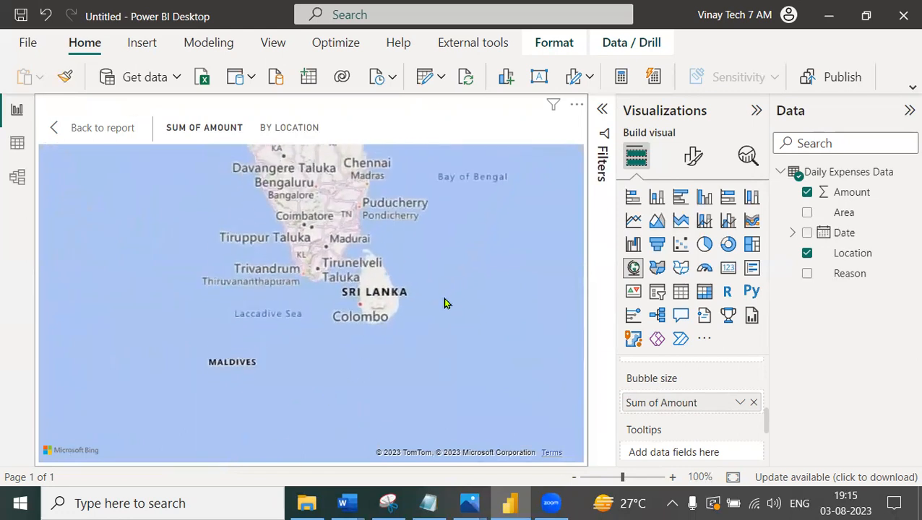
{"action": "left_click_drag", "start_coordinate": [415, 293], "coordinate": [397, 412]}
{"action": "mouse_move", "coordinate": [374, 333]}
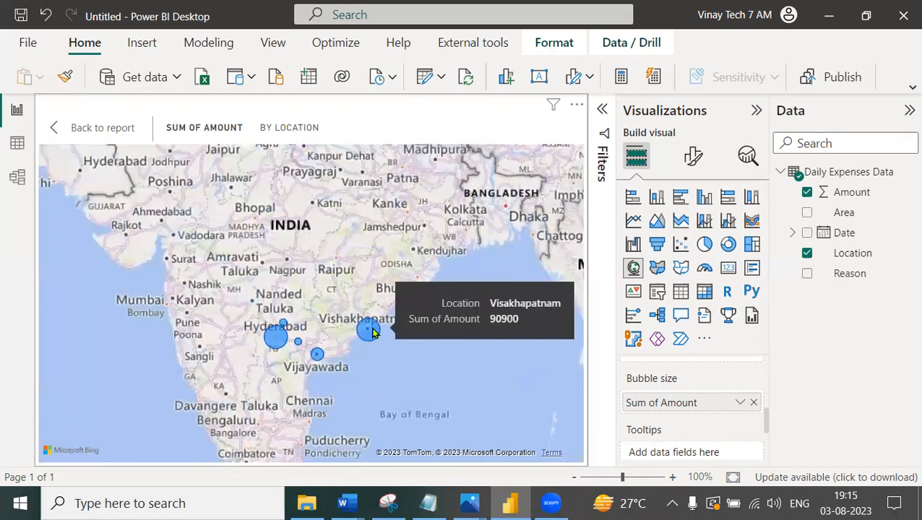
{"action": "left_click", "coordinate": [129, 135]}
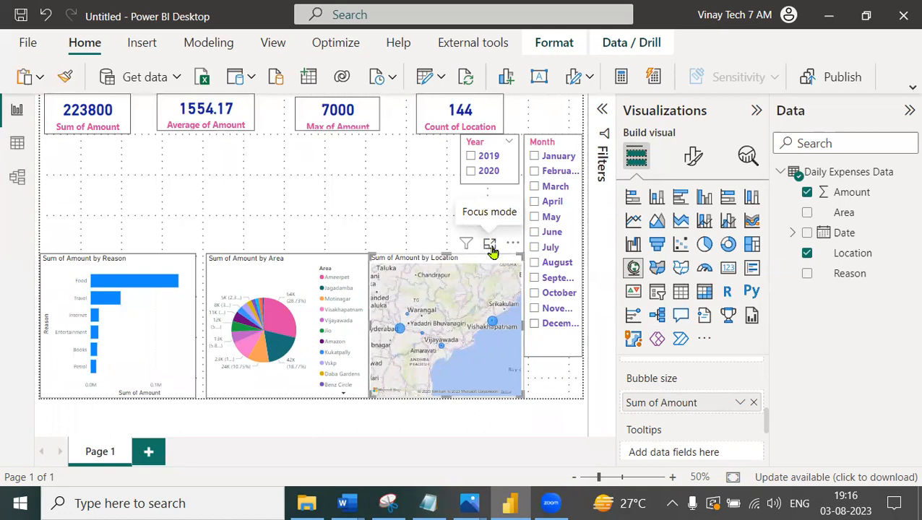
- Turn on the visual border of the Sum of Amount by Location map
{"action": "left_click", "coordinate": [696, 160]}
{"action": "left_click", "coordinate": [694, 232]}
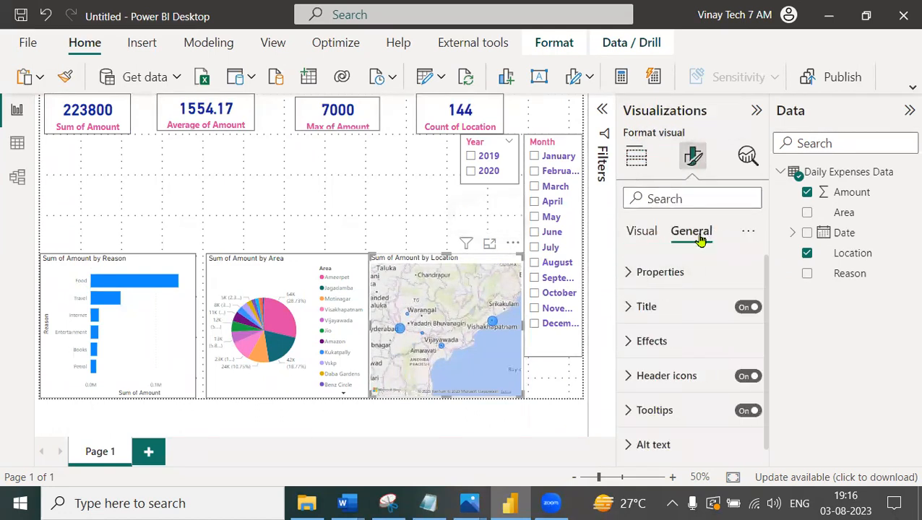
{"action": "left_click", "coordinate": [630, 339]}
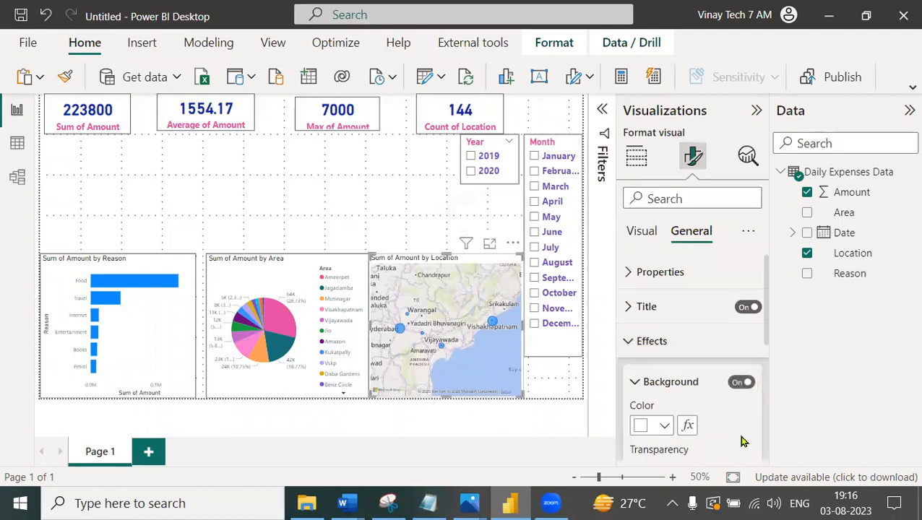
{"action": "scroll", "coordinate": [746, 443], "scroll_direction": "down", "scroll_amount": 1}
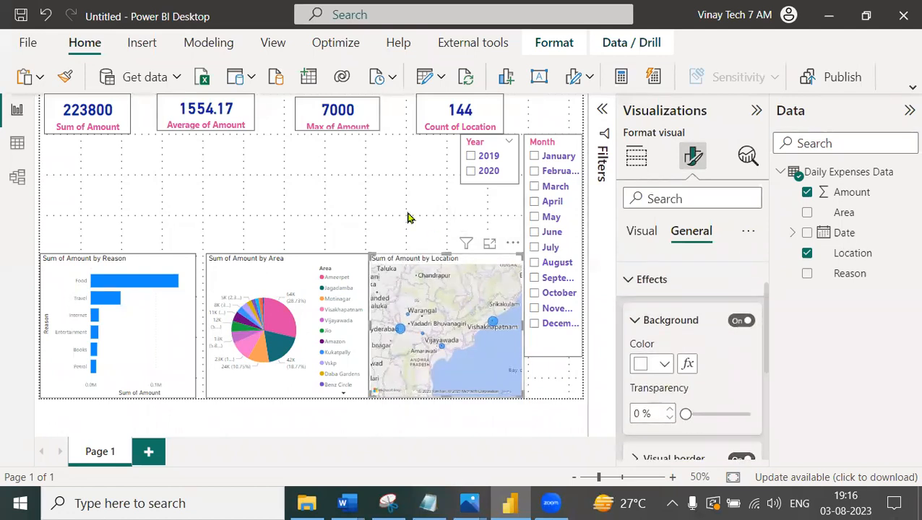
{"action": "left_click", "coordinate": [522, 213]}
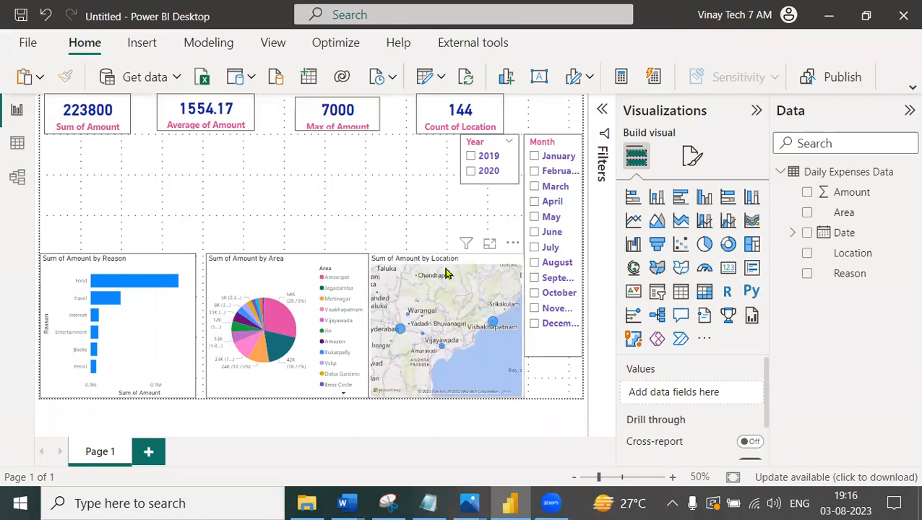
- Filter the report page to July 2020 with the Year and Month slicers and check the Hyderabad and Vijayawada bubbles on the map
{"action": "left_click", "coordinate": [473, 172]}
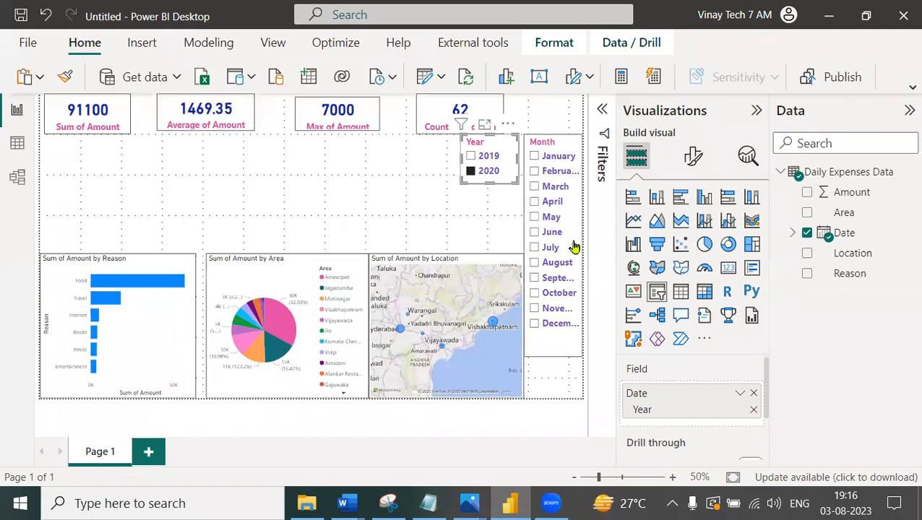
{"action": "left_click", "coordinate": [550, 248]}
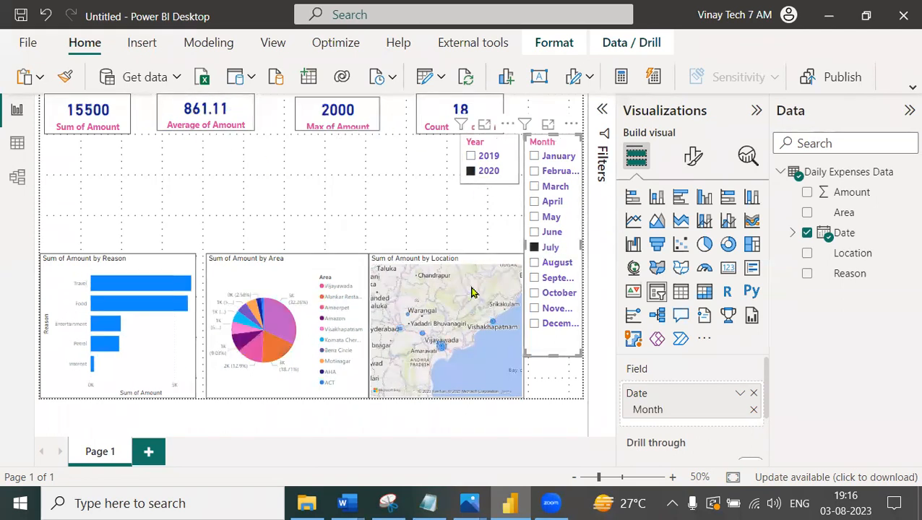
{"action": "mouse_move", "coordinate": [443, 350]}
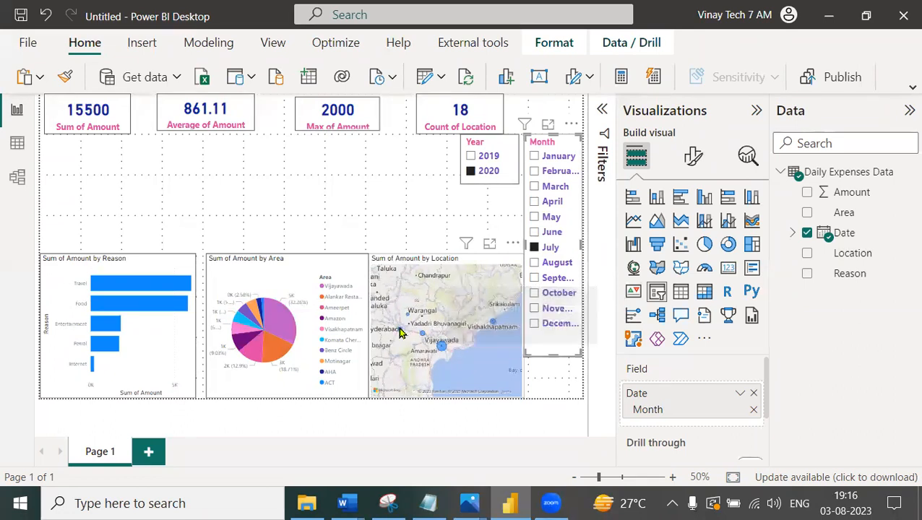
{"action": "mouse_move", "coordinate": [401, 334]}
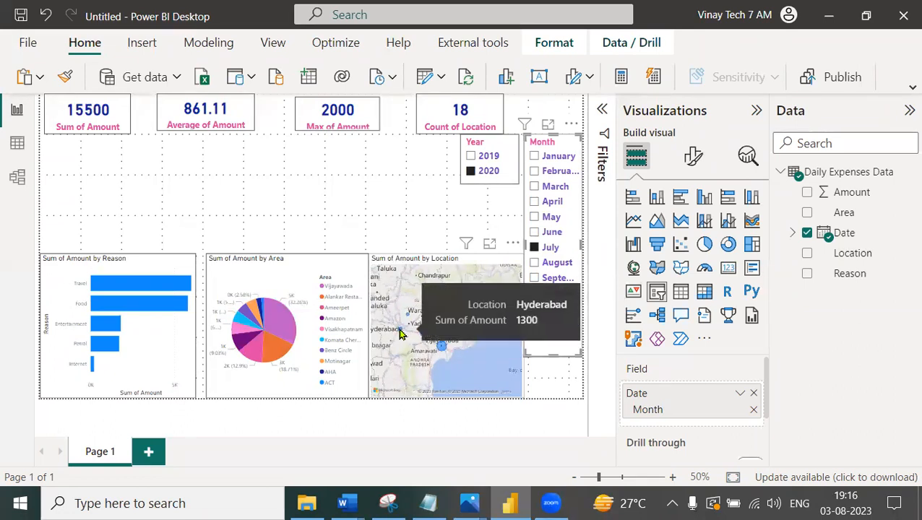
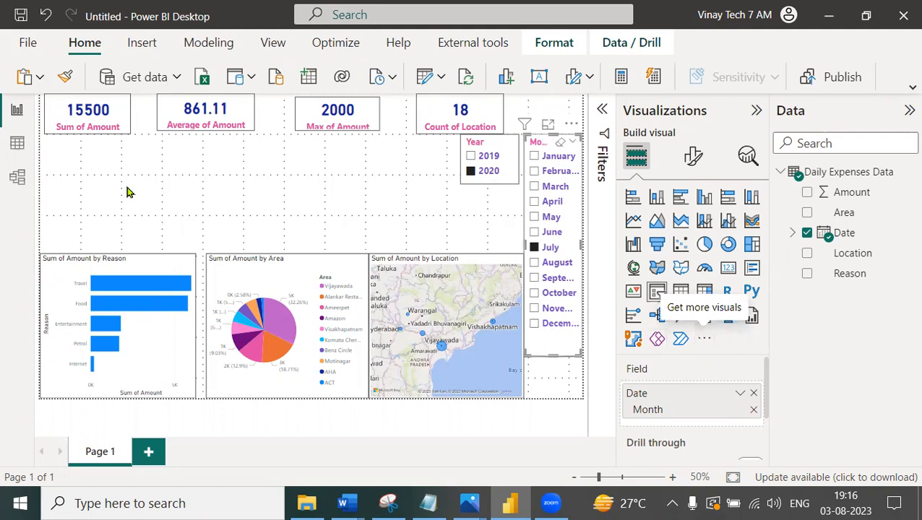
- Save the report in the Documents folder as the Power BI file Vinay Tech Second Demo Practice Report
{"action": "left_click", "coordinate": [31, 48]}
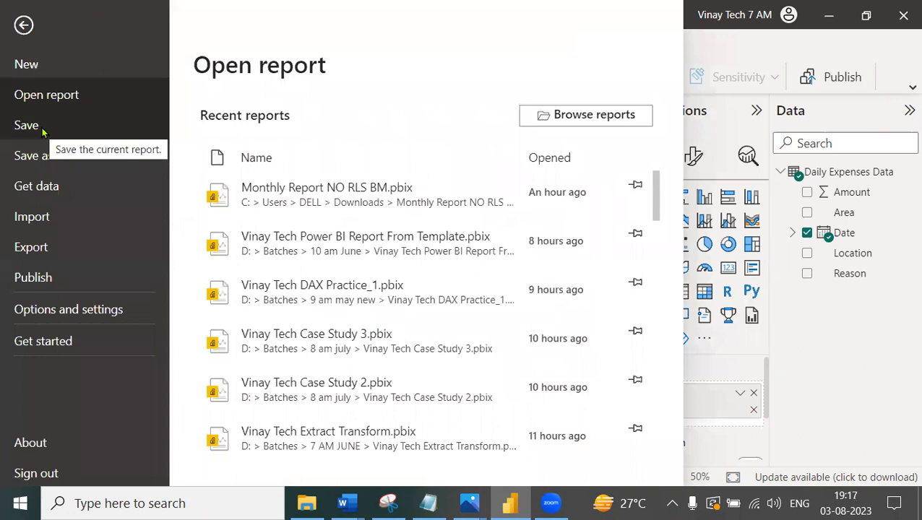
{"action": "left_click", "coordinate": [29, 125]}
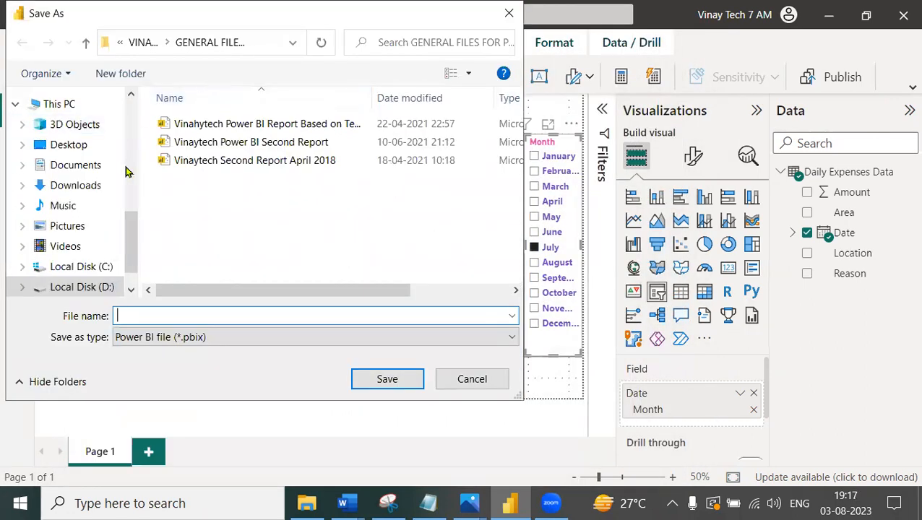
{"action": "left_click", "coordinate": [85, 164]}
{"action": "left_click", "coordinate": [233, 311]}
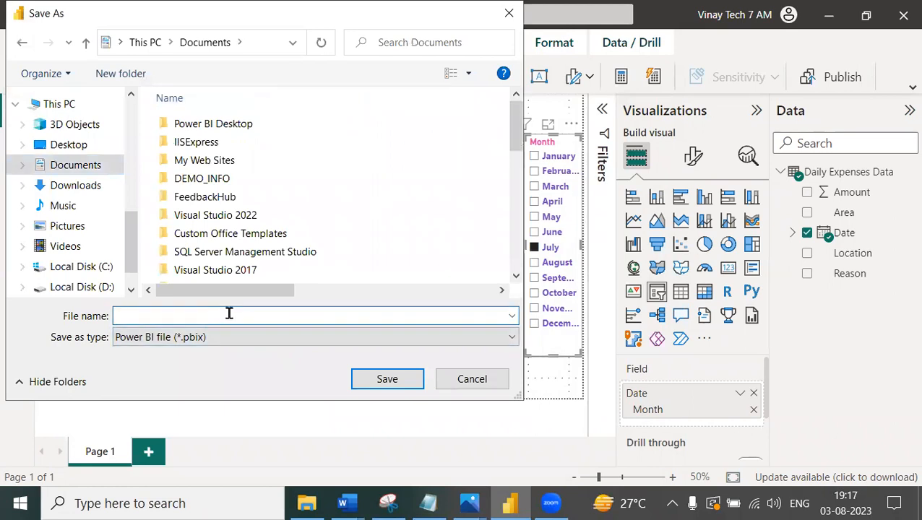
{"action": "type", "text": "Vinay Tech "}
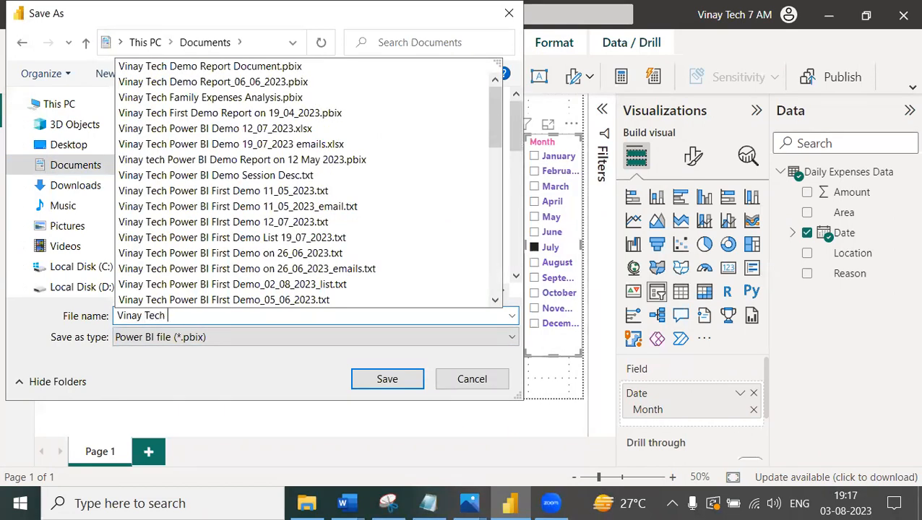
{"action": "type", "text": "Second Demo"}
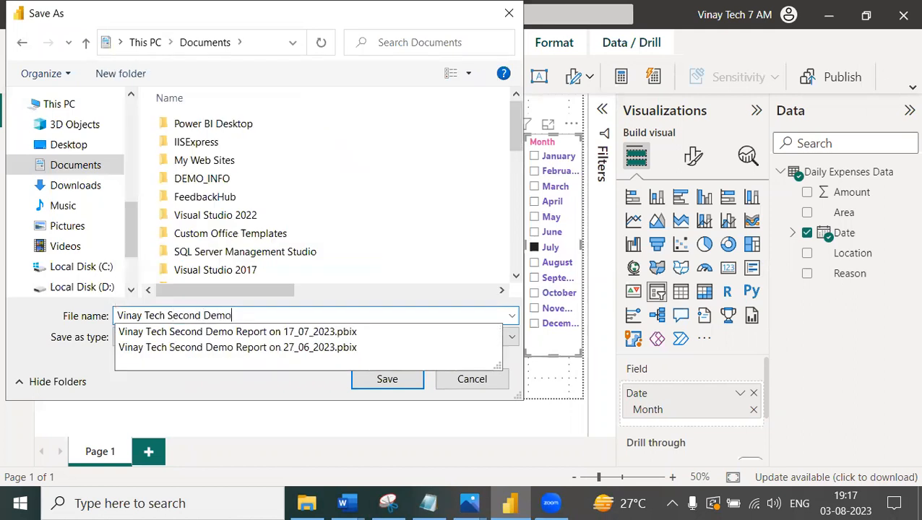
{"action": "type", "text": " Practice Report"}
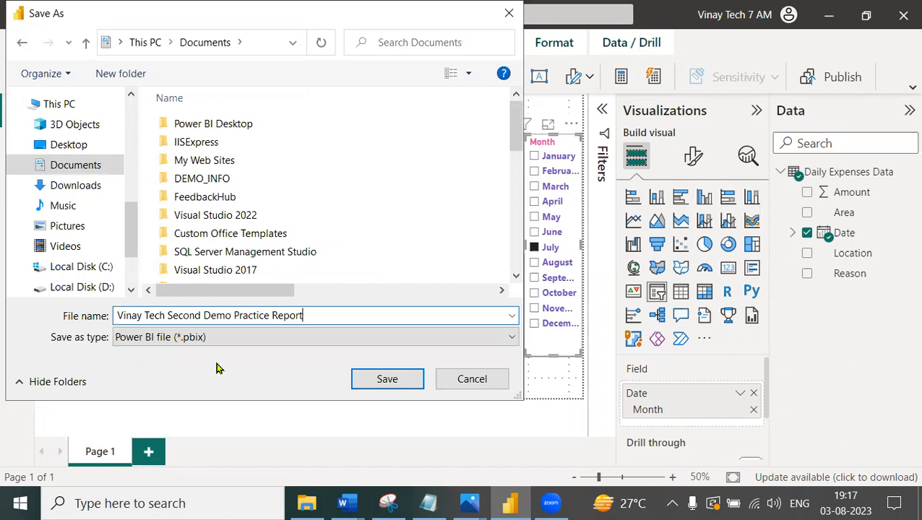
{"action": "mouse_move", "coordinate": [232, 332]}
{"action": "left_mouse_down"}
{"action": "mouse_move", "coordinate": [180, 323]}
{"action": "mouse_move", "coordinate": [159, 358]}
{"action": "mouse_move", "coordinate": [231, 341]}
{"action": "left_mouse_up"}
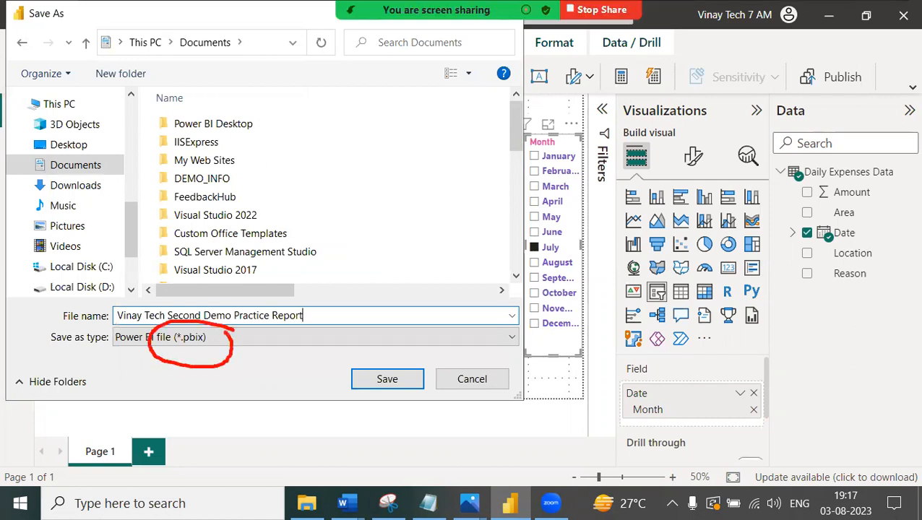
{"action": "type", "text": "word: .docs"}
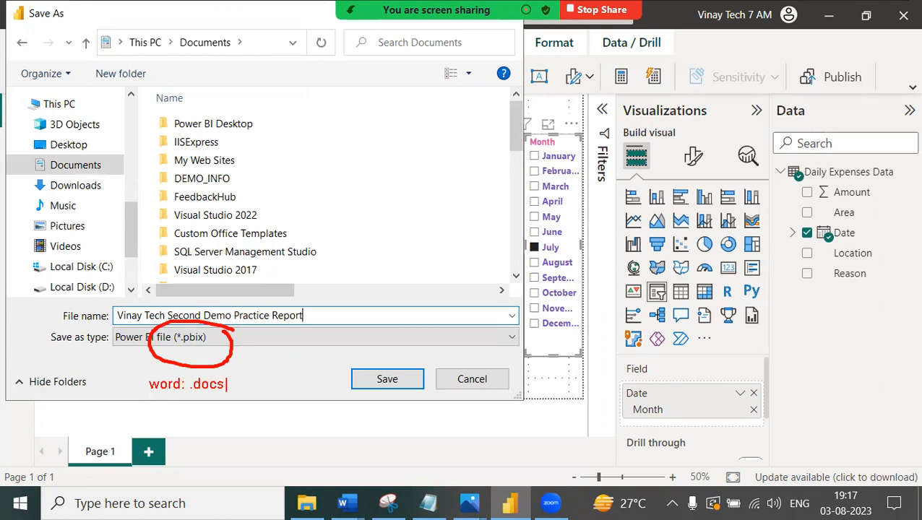
{"action": "type", "text": "excel:.xlsx "}
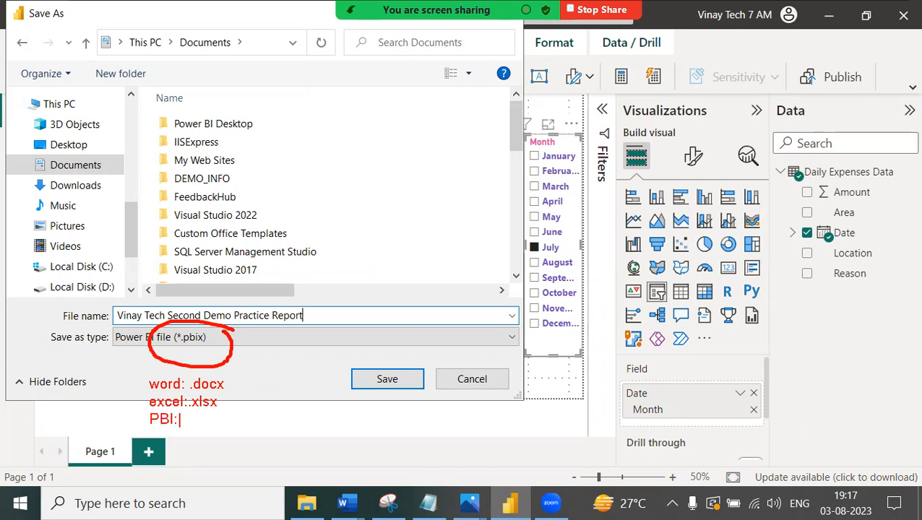
{"action": "type", "text": "PBI: .pbix"}
{"action": "left_click", "coordinate": [398, 383]}
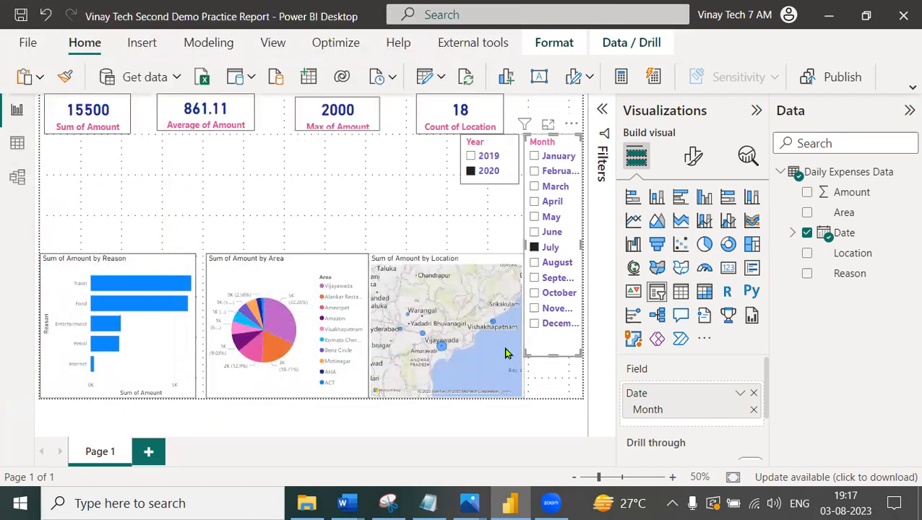
- Switch to File Explorer, check the file type of the saved Vinay Tech Second Demo Practice Report in Documents, and return to Power BI Desktop
{"action": "left_click", "coordinate": [307, 504]}
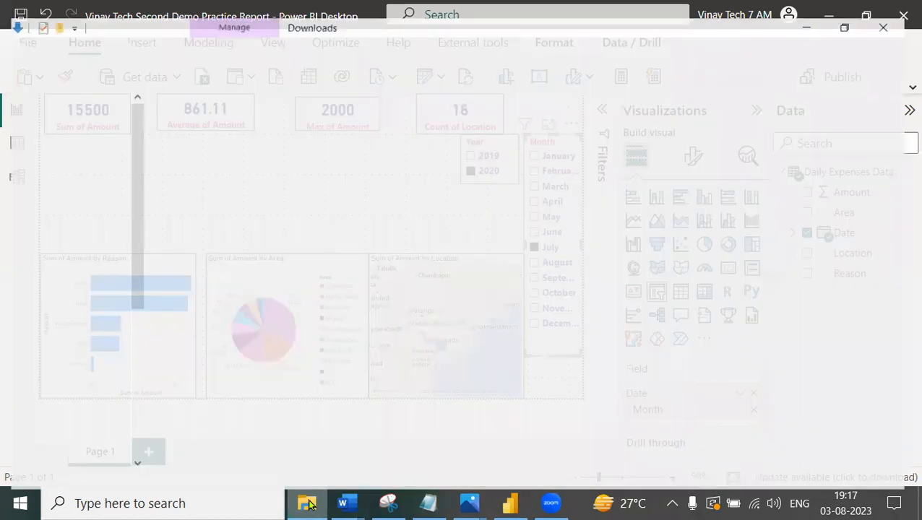
{"action": "left_click", "coordinate": [71, 162]}
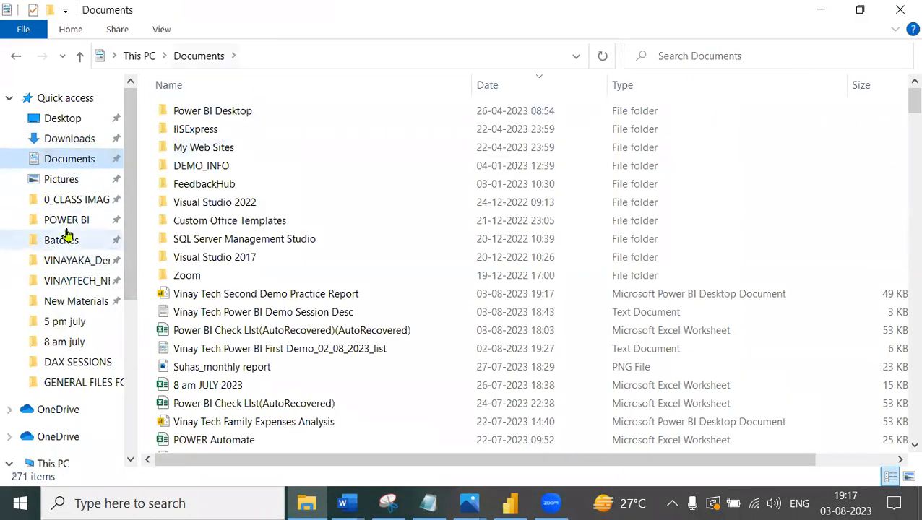
{"action": "left_click", "coordinate": [289, 294]}
{"action": "key", "text": "ctrl+2"}
{"action": "mouse_move", "coordinate": [599, 280]}
{"action": "left_mouse_down"}
{"action": "mouse_move", "coordinate": [678, 305]}
{"action": "mouse_move", "coordinate": [819, 305]}
{"action": "left_mouse_up"}
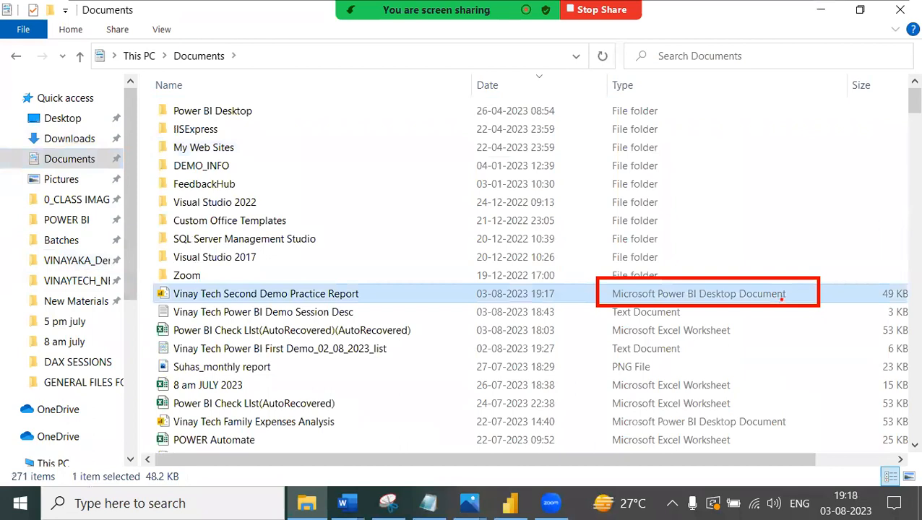
{"action": "key", "text": "Escape"}
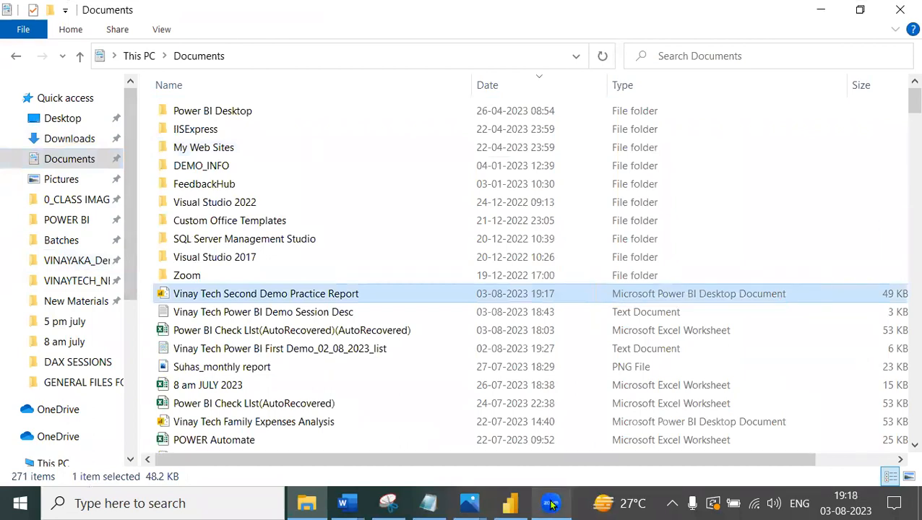
{"action": "left_click", "coordinate": [515, 501]}
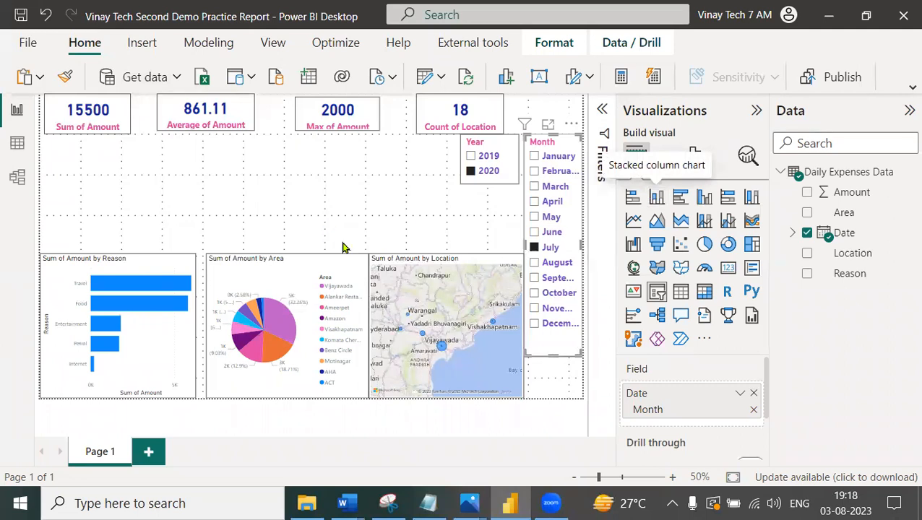
{"action": "key", "text": "ctrl+2"}
{"action": "left_click_drag", "start_coordinate": [141, 58], "coordinate": [192, 93]}
{"action": "left_click_drag", "start_coordinate": [171, 48], "coordinate": [137, 85]}
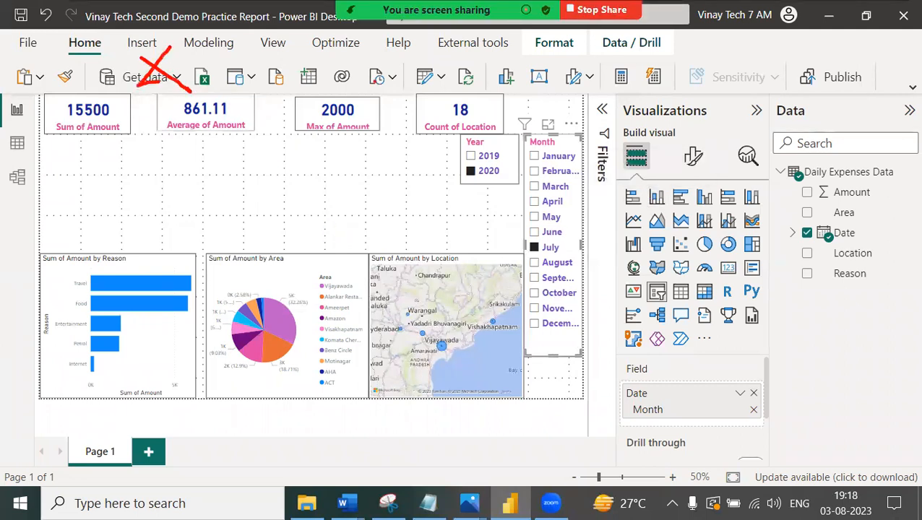
{"action": "mouse_move", "coordinate": [425, 63]}
{"action": "left_mouse_down"}
{"action": "mouse_move", "coordinate": [443, 63]}
{"action": "mouse_move", "coordinate": [404, 91]}
{"action": "left_mouse_up"}
{"action": "left_click_drag", "start_coordinate": [201, 9], "coordinate": [210, 54]}
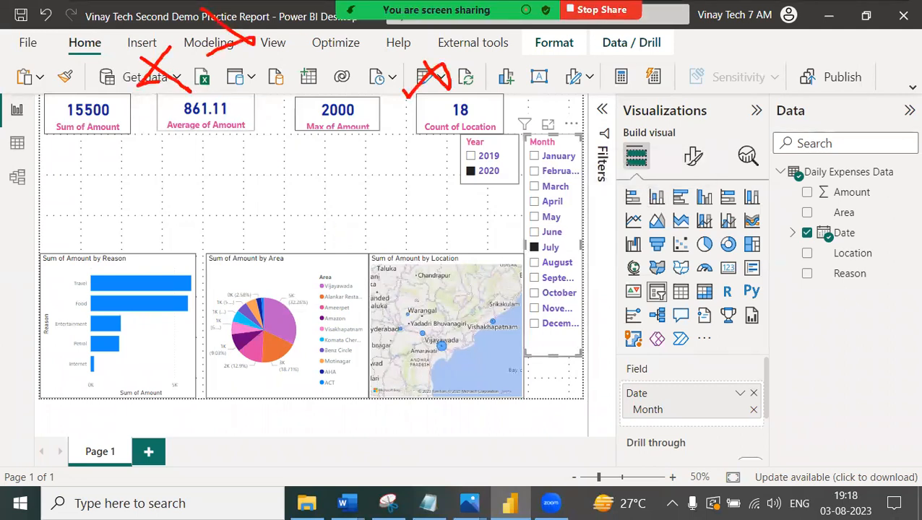
{"action": "mouse_move", "coordinate": [2, 181]}
{"action": "left_mouse_down"}
{"action": "mouse_move", "coordinate": [23, 172]}
{"action": "mouse_move", "coordinate": [3, 207]}
{"action": "left_mouse_up"}
{"action": "mouse_move", "coordinate": [41, 86]}
{"action": "left_mouse_down"}
{"action": "mouse_move", "coordinate": [200, 347]}
{"action": "mouse_move", "coordinate": [553, 406]}
{"action": "mouse_move", "coordinate": [589, 399]}
{"action": "left_mouse_up"}
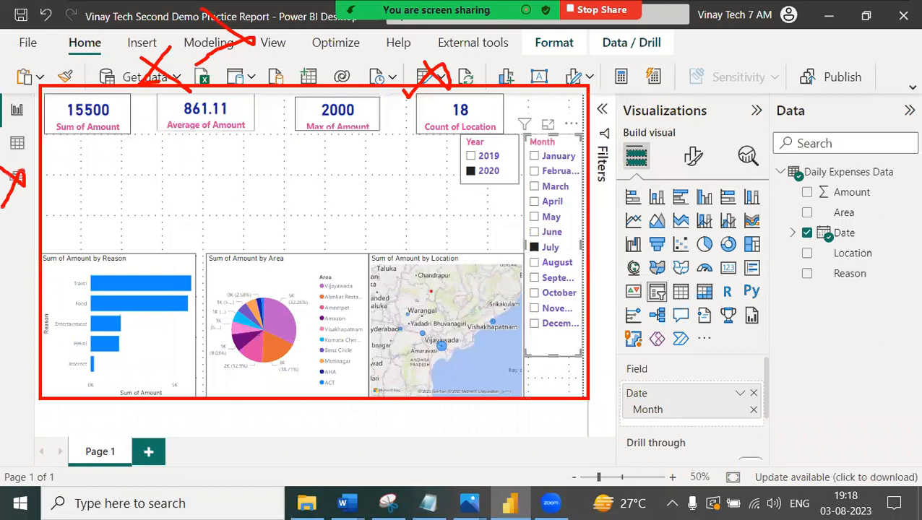
- Annotate the report page with a line from the map to the text "Mobile / Tab/ Web /Desktop" below it
{"action": "left_click_drag", "start_coordinate": [378, 367], "coordinate": [351, 426]}
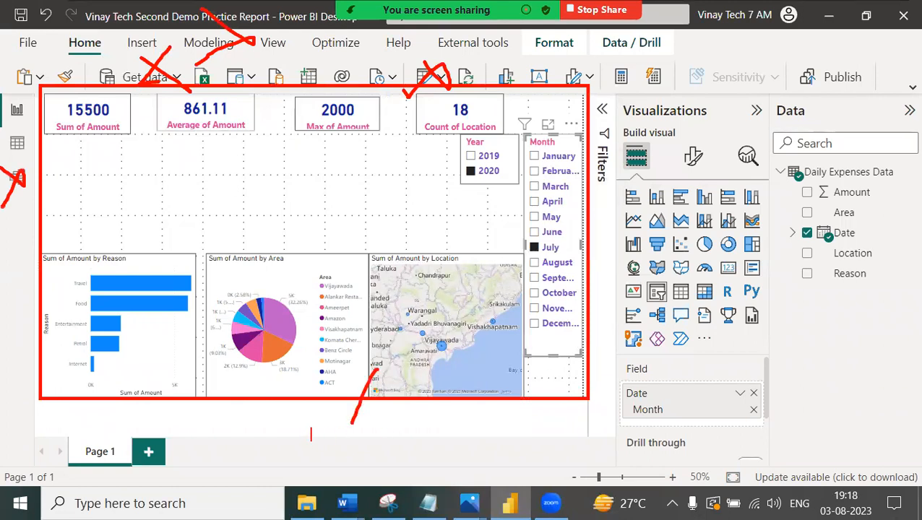
{"action": "type", "text": "Mlobi"}
{"action": "key", "text": "BackSpace"}
{"action": "key", "text": "BackSpace"}
{"action": "key", "text": "BackSpace"}
{"action": "key", "text": "BackSpace"}
{"action": "type", "text": "ile / Tab/ W"}
{"action": "type", "text": "eb"}
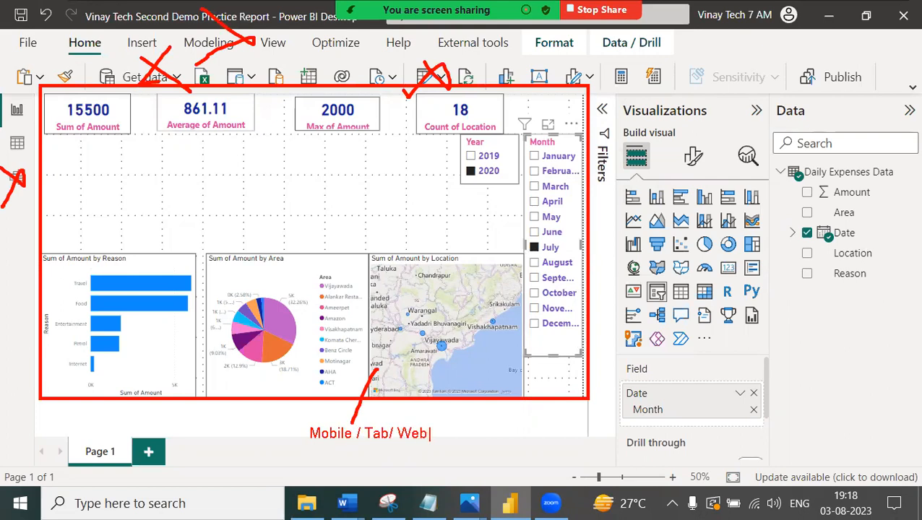
{"action": "type", "text": " /Desktop"}
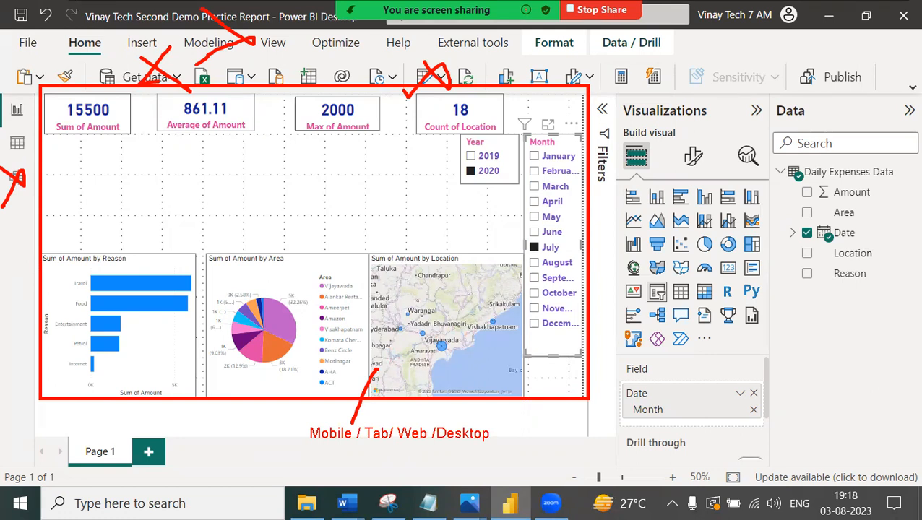
- Add the annotation "Cloud Service / PBI Server" beside the line under the map, then clear all screen annotations
{"action": "left_click_drag", "start_coordinate": [363, 390], "coordinate": [427, 409]}
{"action": "type", "text": "tC"}
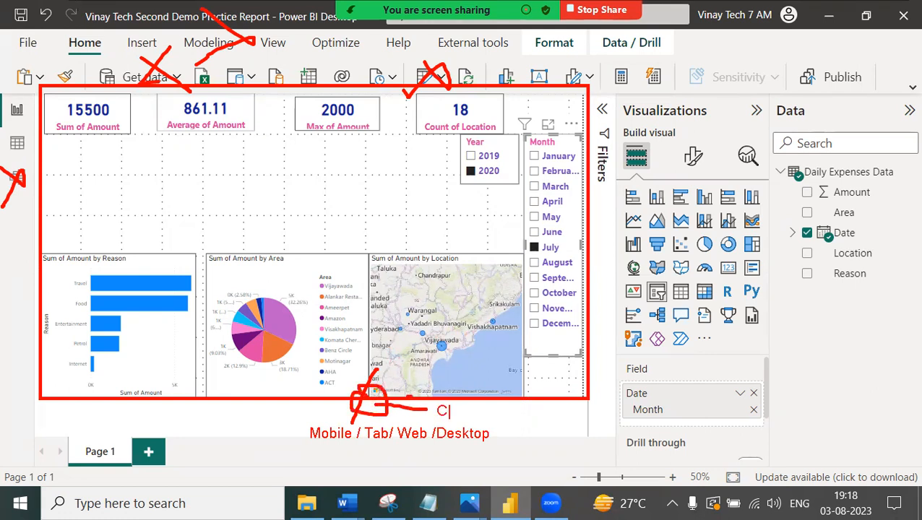
{"action": "type", "text": "loud Serv"}
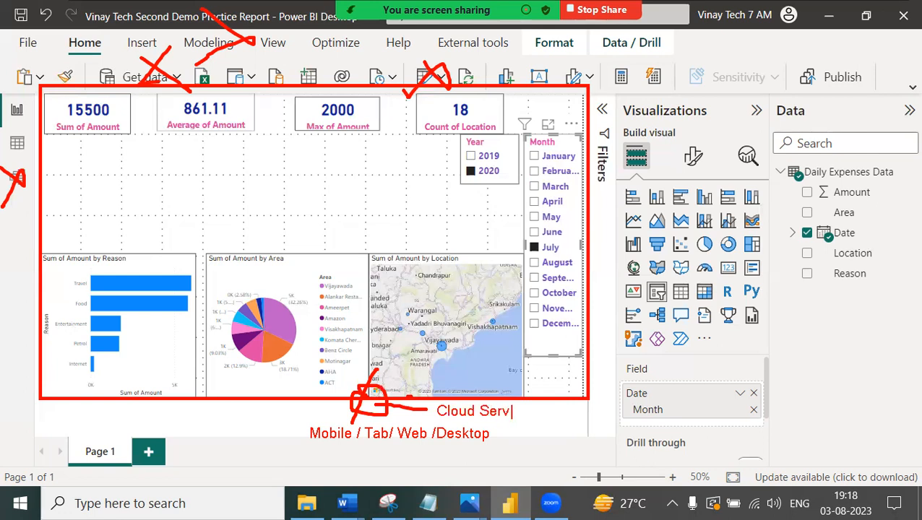
{"action": "type", "text": "ice / PBI Serv"}
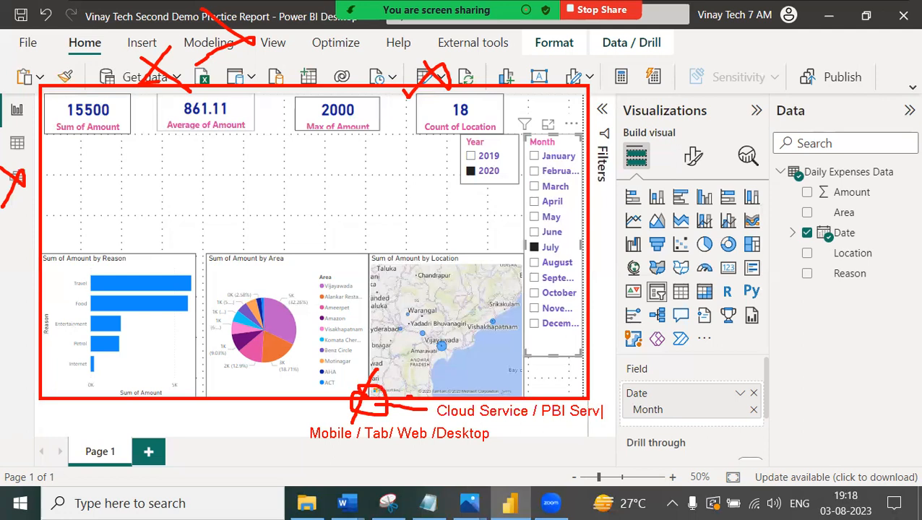
{"action": "type", "text": "er"}
{"action": "mouse_move", "coordinate": [506, 420]}
{"action": "left_mouse_down"}
{"action": "mouse_move", "coordinate": [485, 434]}
{"action": "mouse_move", "coordinate": [507, 439]}
{"action": "left_mouse_up"}
{"action": "key", "text": "Escape"}
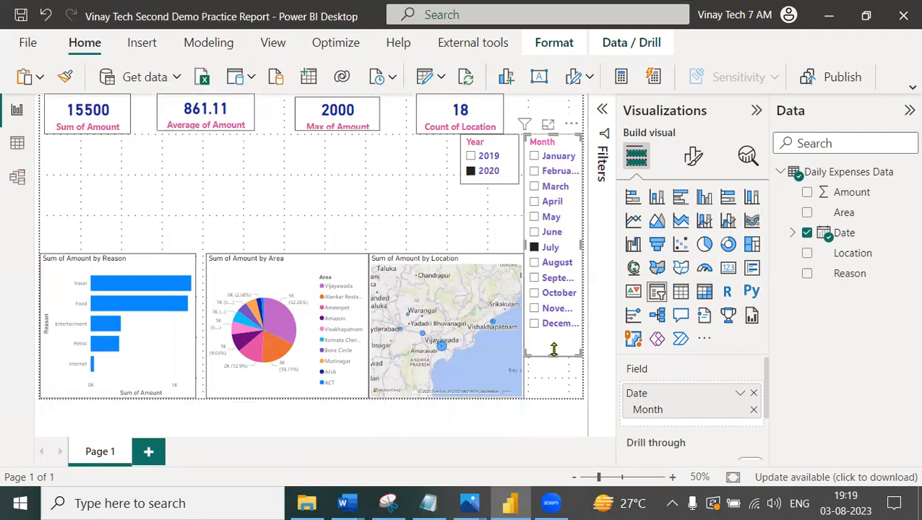
- Close Power BI Desktop and switch to the Self Service BI (SSBI) Example slide, 16.jpeg, in the image viewer
{"action": "left_click", "coordinate": [903, 8]}
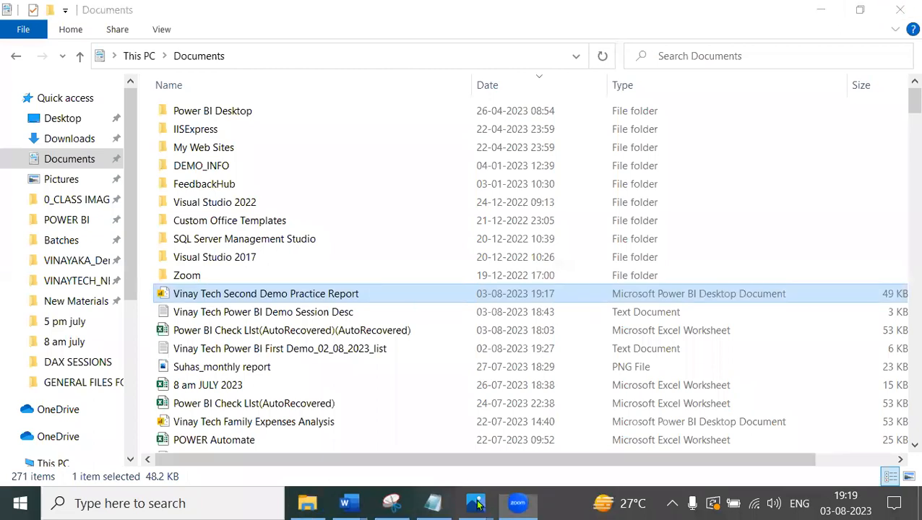
{"action": "mouse_move", "coordinate": [478, 506]}
{"action": "left_click", "coordinate": [570, 412]}
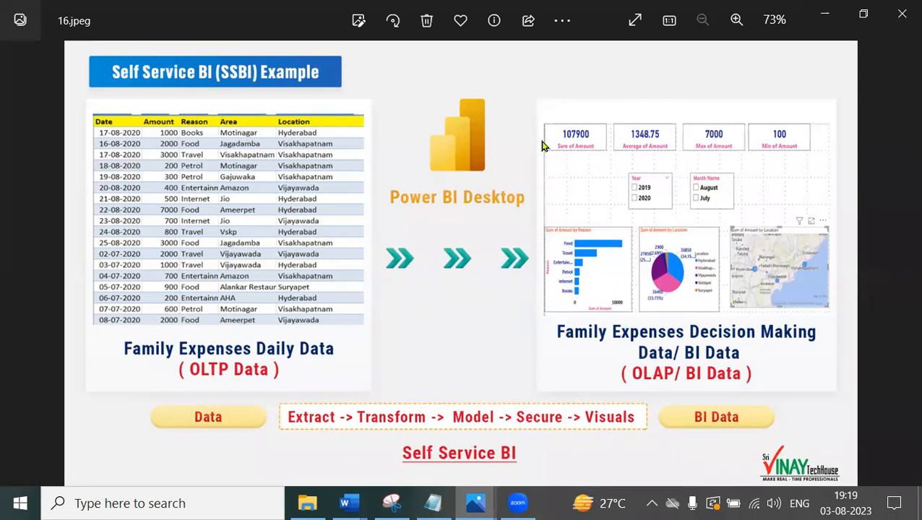
- Circle the Power BI Desktop logo on the Self Service BI slide, handwrite a note beside it, and clear the drawings
{"action": "mouse_move", "coordinate": [561, 121]}
{"action": "left_mouse_down"}
{"action": "mouse_move", "coordinate": [496, 80]}
{"action": "mouse_move", "coordinate": [374, 270]}
{"action": "mouse_move", "coordinate": [568, 120]}
{"action": "mouse_move", "coordinate": [533, 81]}
{"action": "left_mouse_up"}
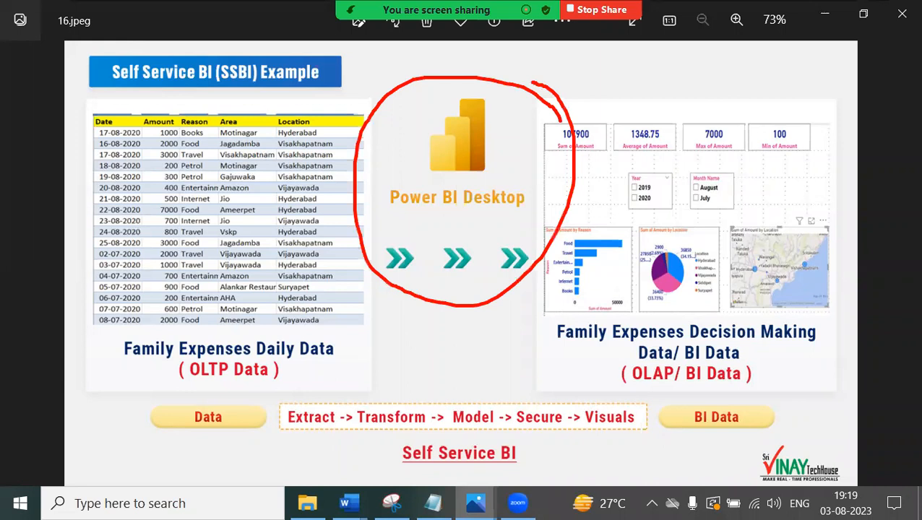
{"action": "left_click_drag", "start_coordinate": [558, 46], "coordinate": [559, 85]}
{"action": "mouse_move", "coordinate": [582, 55]}
{"action": "left_mouse_down"}
{"action": "mouse_move", "coordinate": [568, 64]}
{"action": "mouse_move", "coordinate": [587, 88]}
{"action": "mouse_move", "coordinate": [588, 68]}
{"action": "left_mouse_up"}
{"action": "left_click_drag", "start_coordinate": [626, 66], "coordinate": [619, 97]}
{"action": "left_click_drag", "start_coordinate": [603, 61], "coordinate": [612, 66]}
{"action": "left_click_drag", "start_coordinate": [642, 92], "coordinate": [656, 96]}
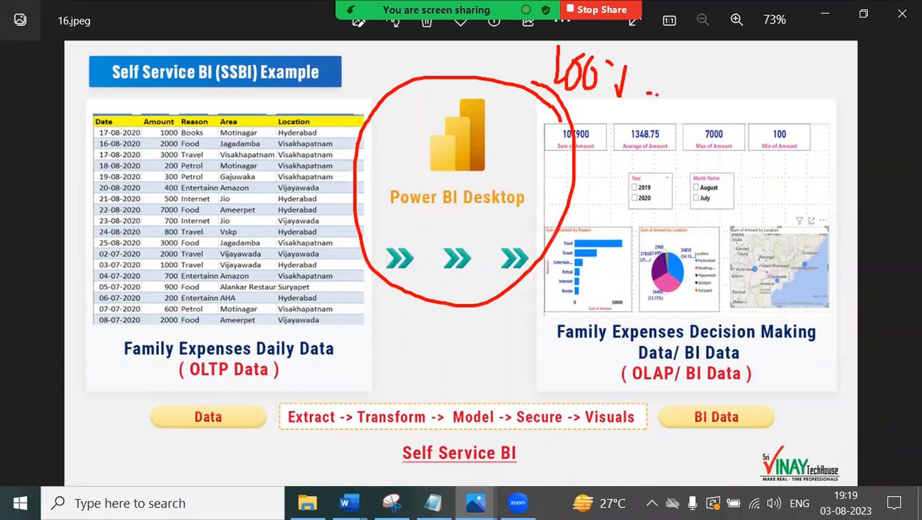
{"action": "key", "text": "Escape"}
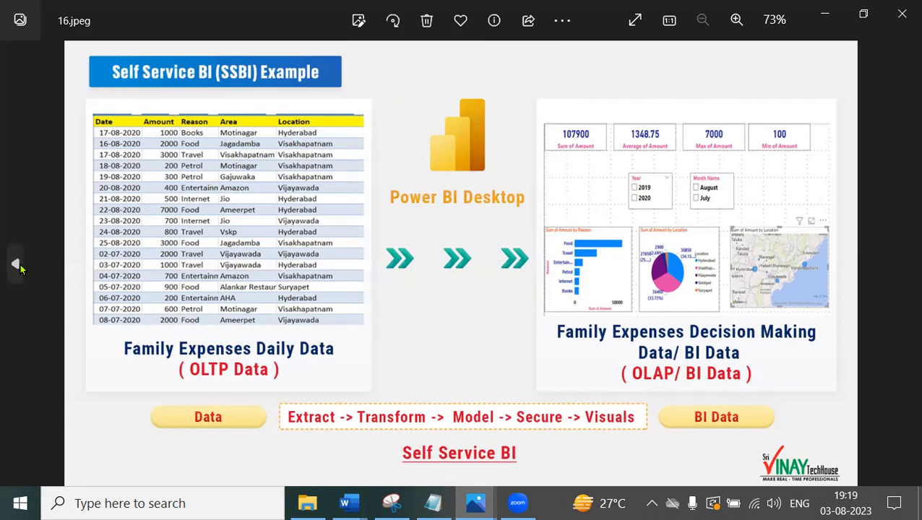
- Go back through the slide images from 16.jpeg to the Power BI Demo introduction slide, 1.jpg
{"action": "left_click", "coordinate": [15, 265]}
{"action": "left_click", "coordinate": [15, 264]}
{"action": "left_click", "coordinate": [20, 269]}
{"action": "left_click", "coordinate": [20, 269]}
{"action": "left_click", "coordinate": [21, 268]}
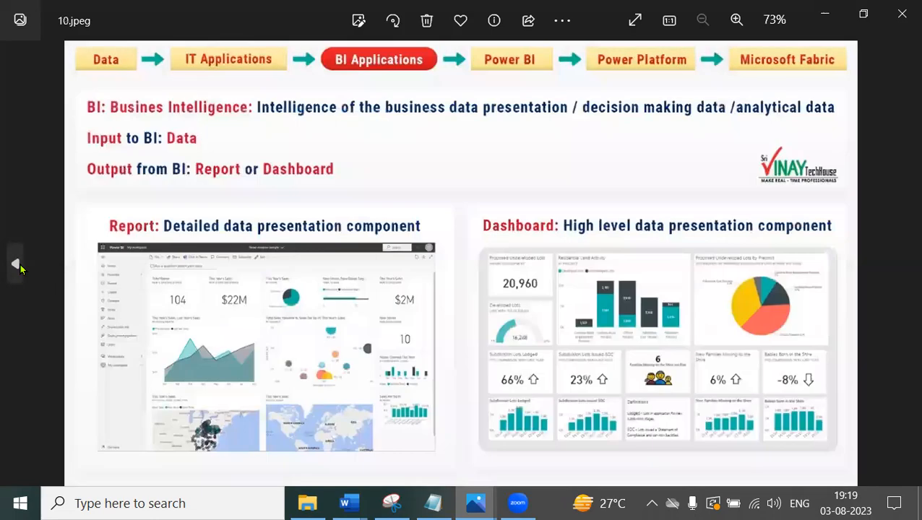
{"action": "left_click", "coordinate": [20, 269]}
{"action": "left_click", "coordinate": [21, 269]}
{"action": "left_click", "coordinate": [20, 269]}
{"action": "left_click", "coordinate": [20, 269]}
{"action": "left_click", "coordinate": [20, 268]}
{"action": "left_click", "coordinate": [20, 269]}
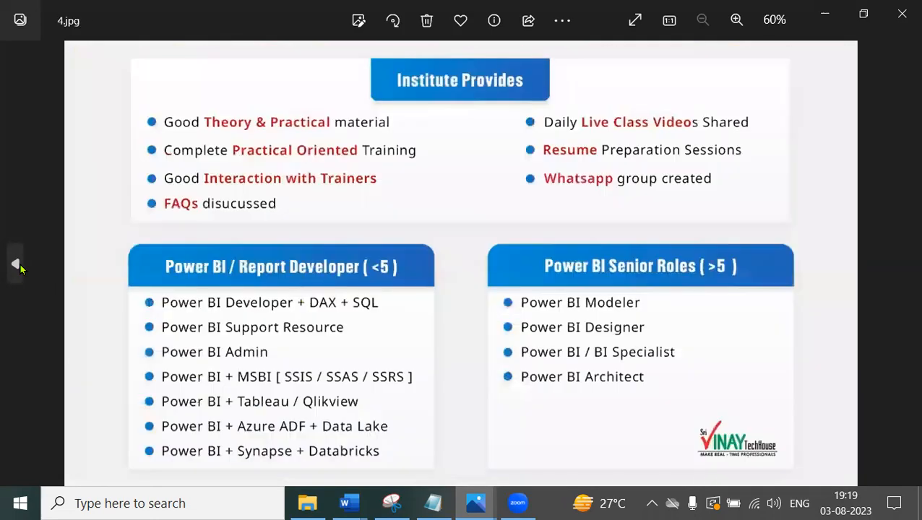
{"action": "left_click", "coordinate": [20, 269]}
{"action": "left_click", "coordinate": [20, 269]}
{"action": "left_click", "coordinate": [21, 269]}
{"action": "left_click", "coordinate": [21, 269]}
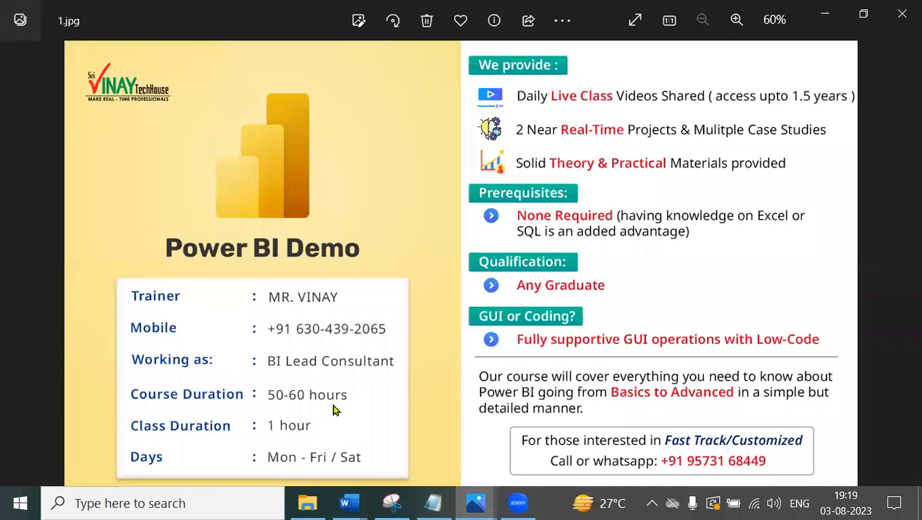
- Underline the course duration, live class, projects, case studies and materials entries on the introduction slide
{"action": "left_click_drag", "start_coordinate": [271, 410], "coordinate": [357, 415]}
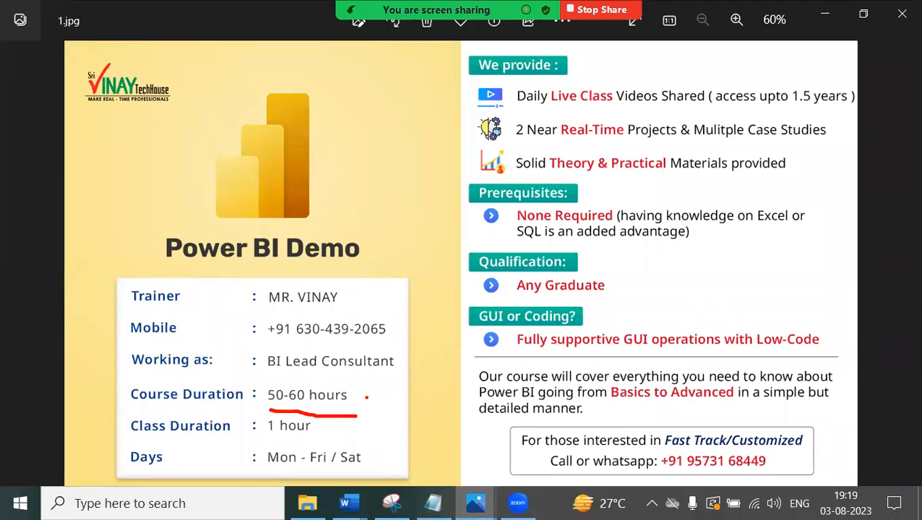
{"action": "left_click_drag", "start_coordinate": [515, 110], "coordinate": [616, 109]}
{"action": "left_click_drag", "start_coordinate": [496, 136], "coordinate": [820, 145]}
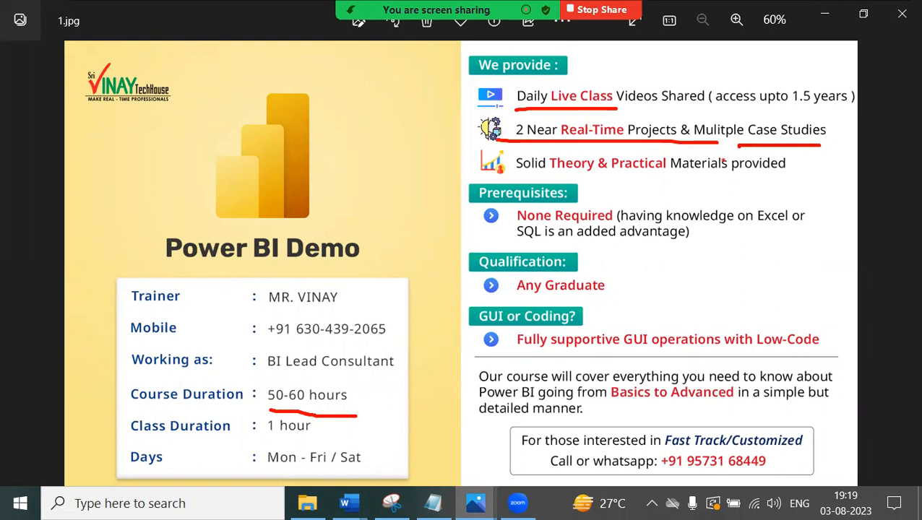
{"action": "mouse_move", "coordinate": [567, 172]}
{"action": "left_mouse_down"}
{"action": "mouse_move", "coordinate": [603, 160]}
{"action": "mouse_move", "coordinate": [662, 161]}
{"action": "left_mouse_up"}
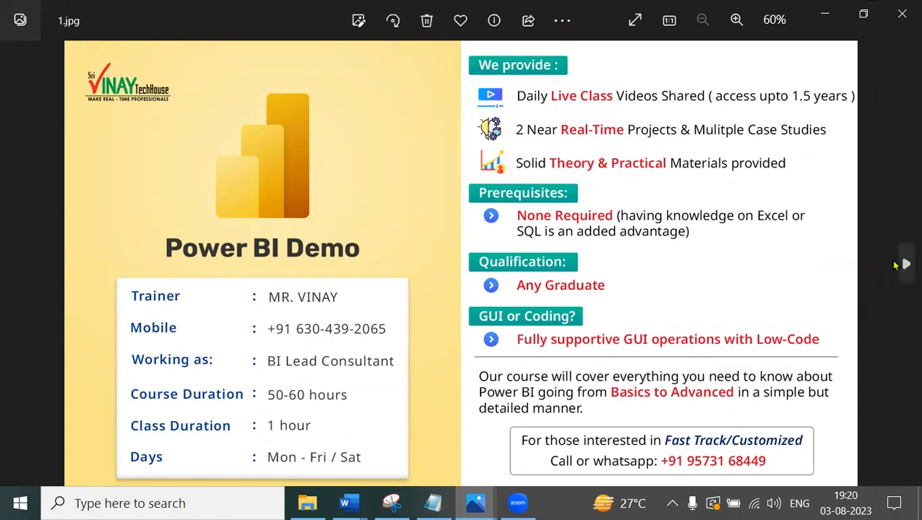
- Advance to slide 3.jpeg and circle the headings of the covered concepts and the Power BI Subject components
{"action": "left_click", "coordinate": [903, 263]}
{"action": "left_click", "coordinate": [904, 263]}
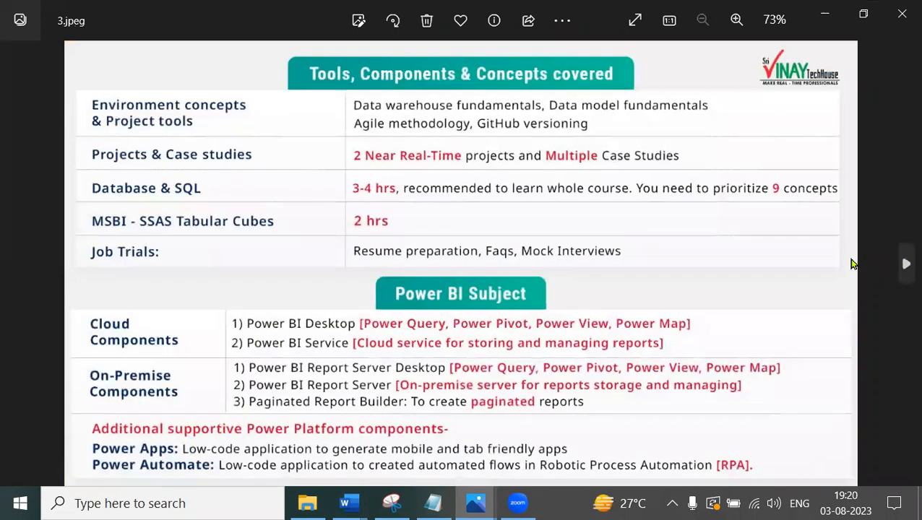
{"action": "mouse_move", "coordinate": [261, 94]}
{"action": "left_mouse_down"}
{"action": "mouse_move", "coordinate": [28, 118]}
{"action": "mouse_move", "coordinate": [137, 272]}
{"action": "mouse_move", "coordinate": [285, 100]}
{"action": "mouse_move", "coordinate": [225, 72]}
{"action": "left_mouse_up"}
{"action": "mouse_move", "coordinate": [192, 304]}
{"action": "left_mouse_down"}
{"action": "mouse_move", "coordinate": [58, 325]}
{"action": "mouse_move", "coordinate": [201, 478]}
{"action": "mouse_move", "coordinate": [188, 284]}
{"action": "left_mouse_up"}
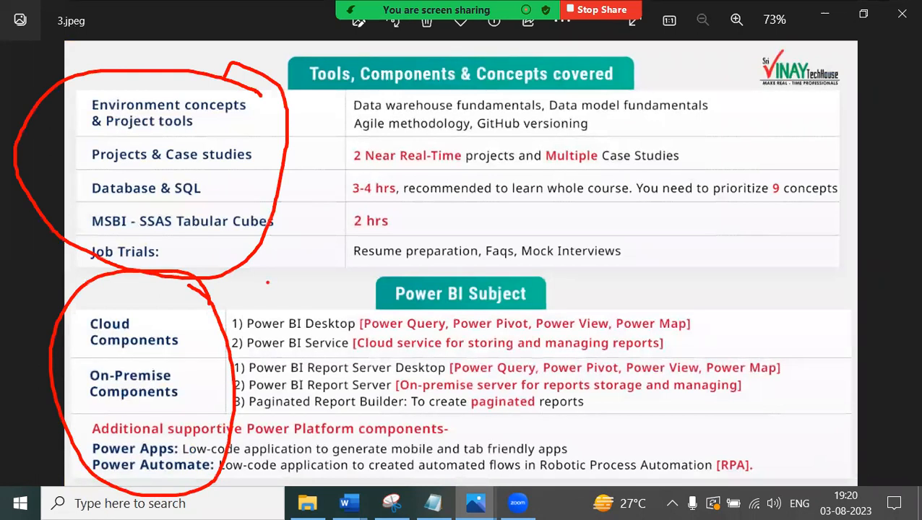
- Switch to the session notes in Notepad, review the Objective list, and mark the PL-300 certification item and its 70-80 % coverage
{"action": "left_click", "coordinate": [433, 504]}
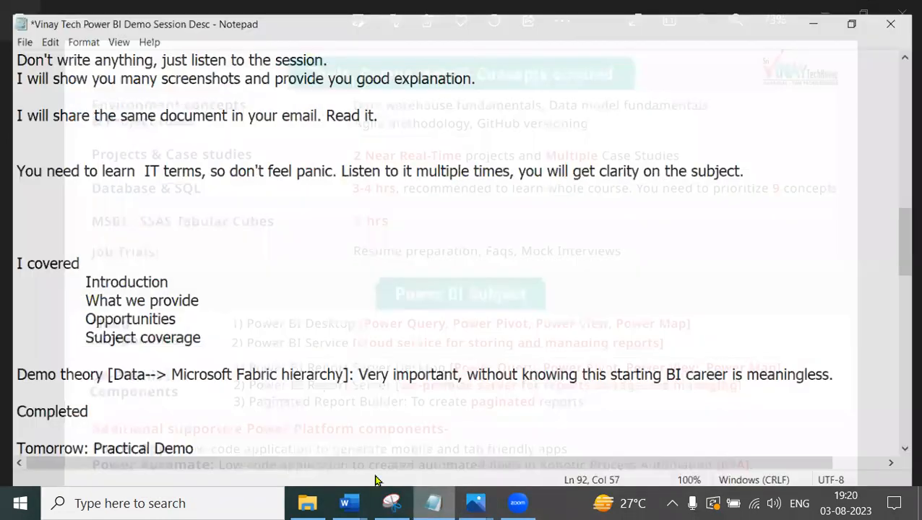
{"action": "scroll", "coordinate": [302, 333], "scroll_direction": "up", "scroll_amount": 5}
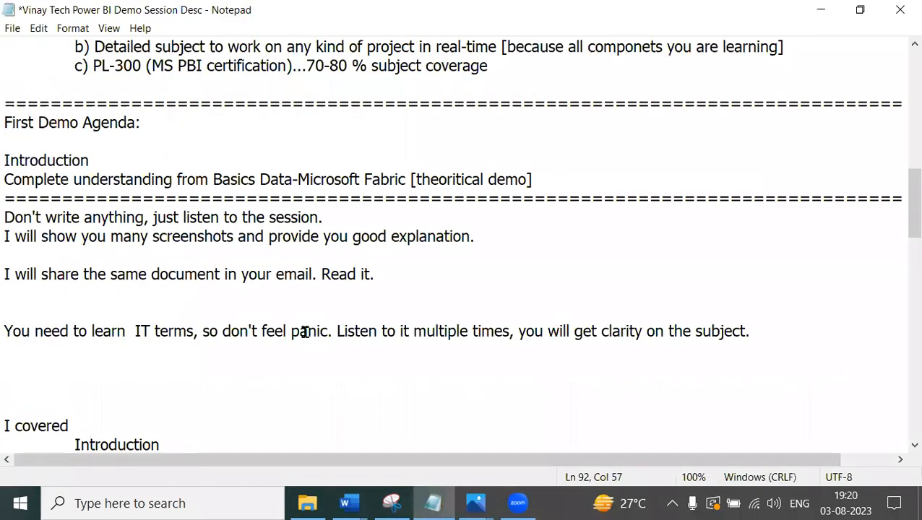
{"action": "scroll", "coordinate": [305, 331], "scroll_direction": "up", "scroll_amount": 1}
{"action": "left_click_drag", "start_coordinate": [58, 195], "coordinate": [242, 195]}
{"action": "left_click_drag", "start_coordinate": [61, 212], "coordinate": [180, 235]}
{"action": "left_click", "coordinate": [120, 250]}
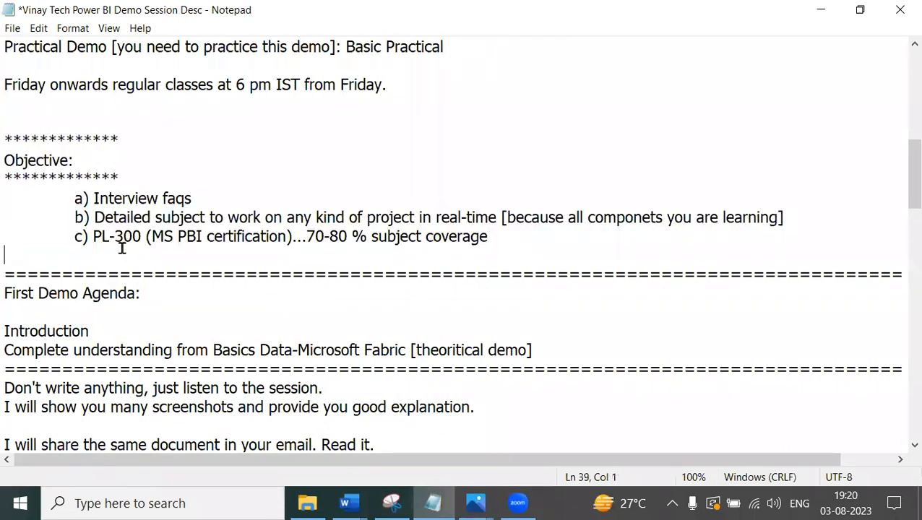
{"action": "mouse_move", "coordinate": [81, 252]}
{"action": "left_mouse_down"}
{"action": "mouse_move", "coordinate": [281, 252]}
{"action": "mouse_move", "coordinate": [298, 230]}
{"action": "mouse_move", "coordinate": [132, 216]}
{"action": "mouse_move", "coordinate": [60, 256]}
{"action": "mouse_move", "coordinate": [98, 254]}
{"action": "left_mouse_up"}
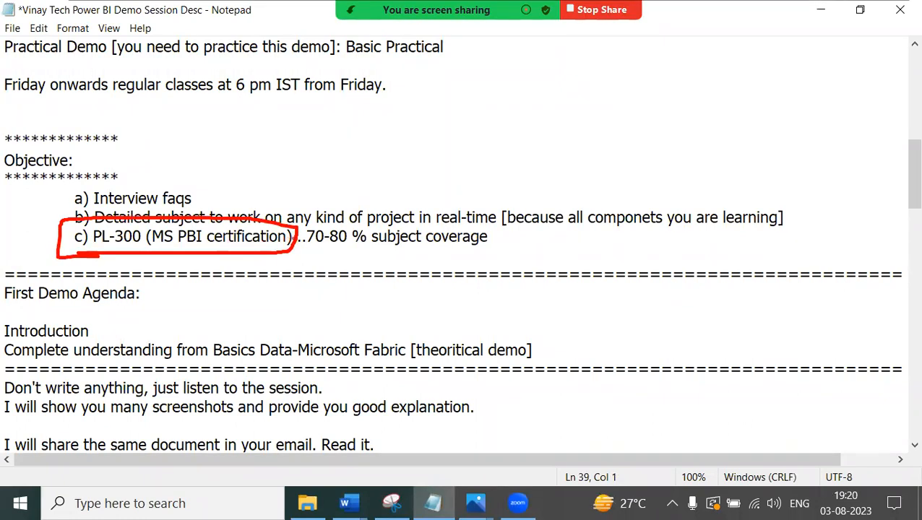
{"action": "left_click_drag", "start_coordinate": [309, 260], "coordinate": [404, 259]}
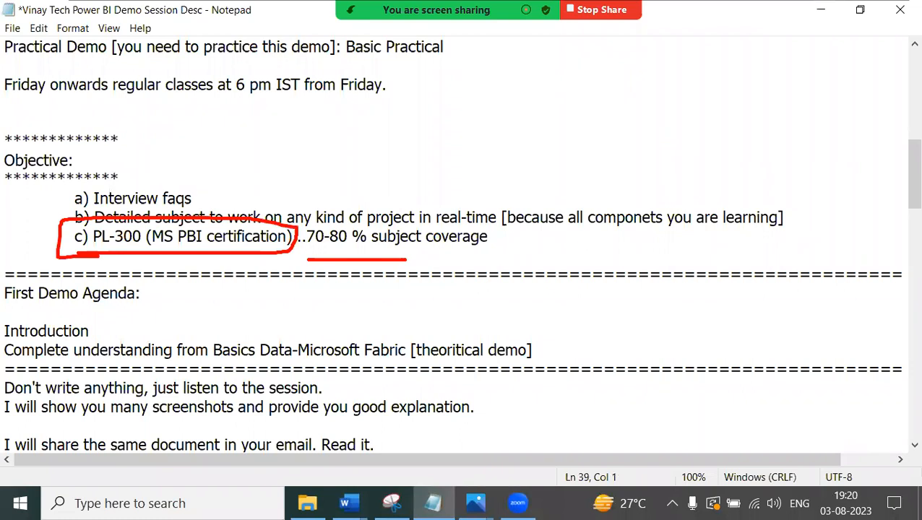
- Highlight the line about regular classes at 6 pm IST from Friday in the Second Demo Agenda
{"action": "scroll", "coordinate": [241, 195], "scroll_direction": "up", "scroll_amount": 3}
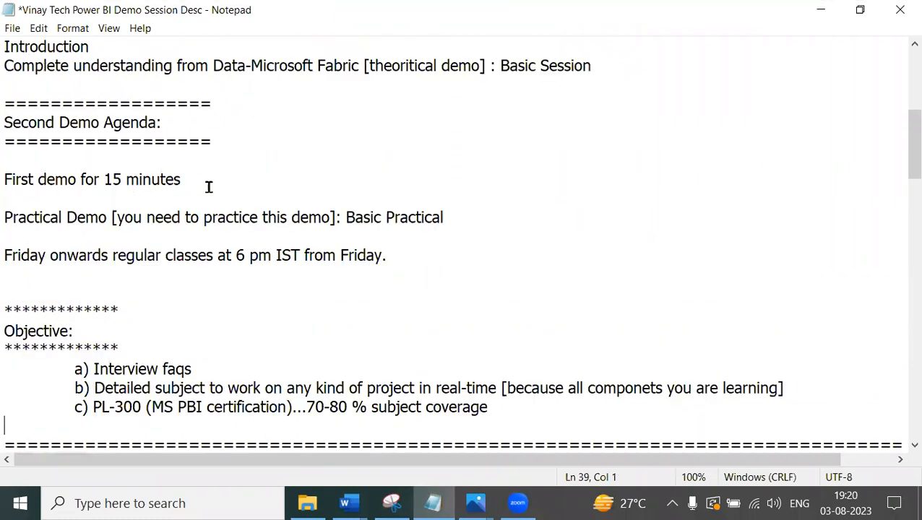
{"action": "left_click", "coordinate": [10, 254]}
{"action": "left_click_drag", "start_coordinate": [19, 254], "coordinate": [395, 257]}
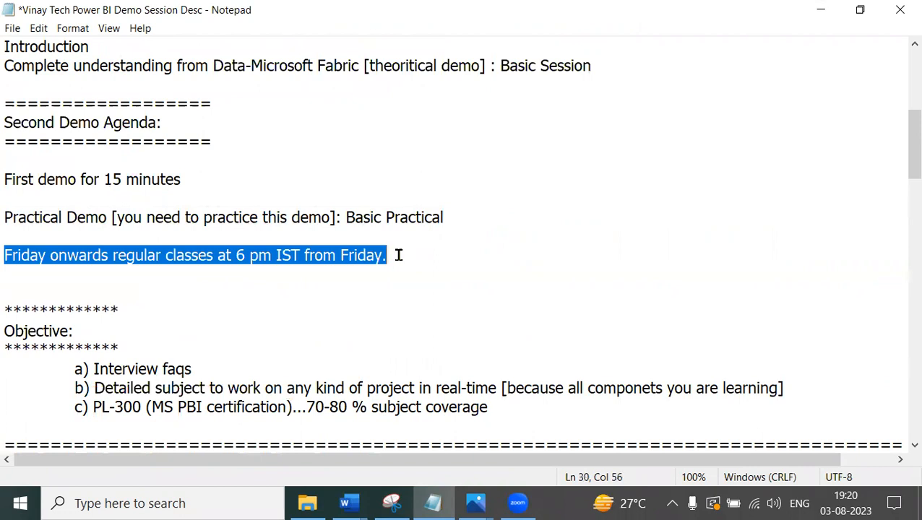
- Highlight the request for attendees' contact details and the contact number and timings line at the start of the notes
{"action": "scroll", "coordinate": [407, 253], "scroll_direction": "up", "scroll_amount": 4}
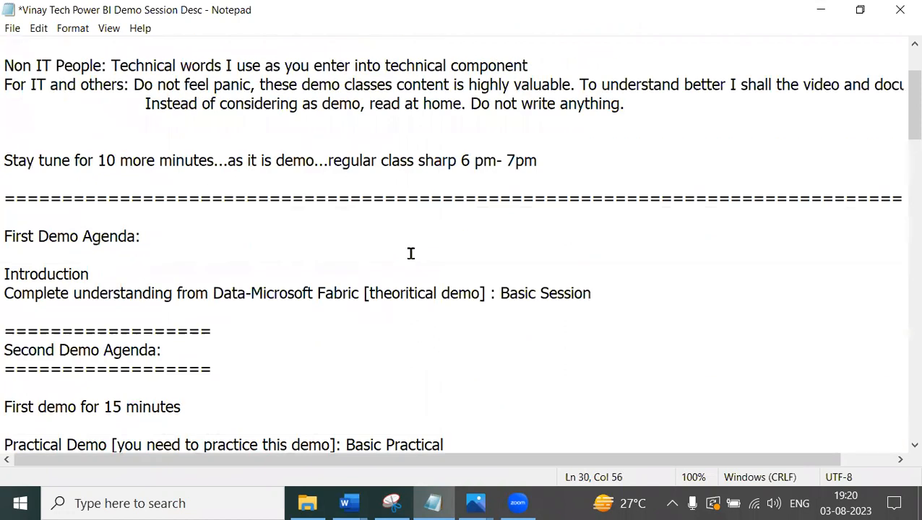
{"action": "scroll", "coordinate": [411, 253], "scroll_direction": "up", "scroll_amount": 2}
{"action": "left_click_drag", "start_coordinate": [10, 75], "coordinate": [354, 96]}
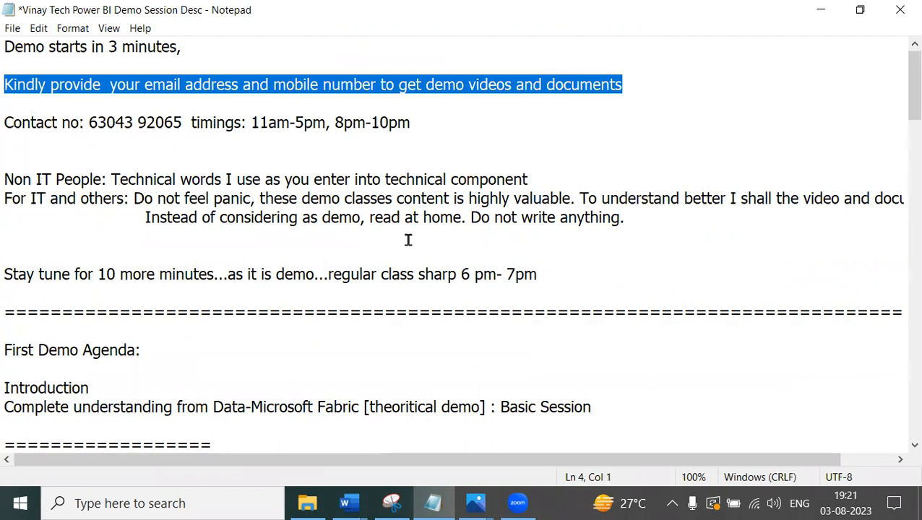
{"action": "key", "text": "alt+Tab"}
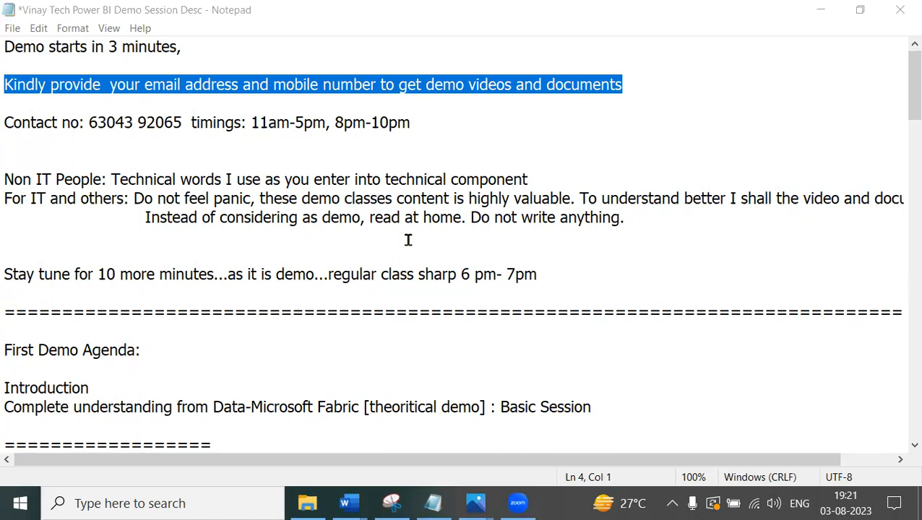
{"action": "left_click_drag", "start_coordinate": [423, 121], "coordinate": [10, 121]}
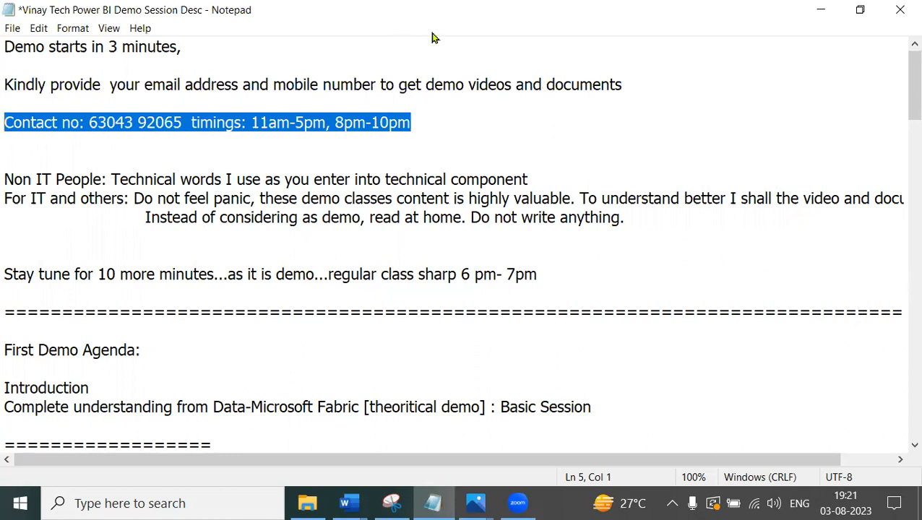
{"action": "left_click", "coordinate": [393, 338]}
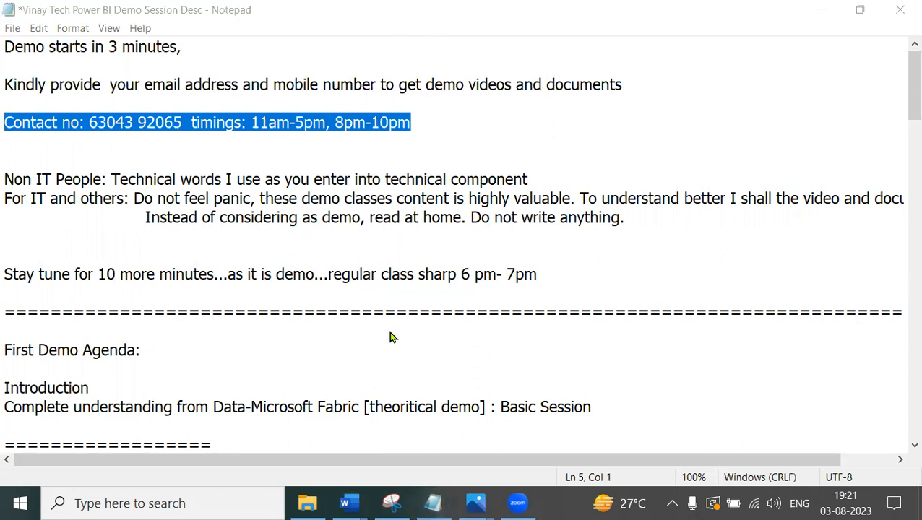